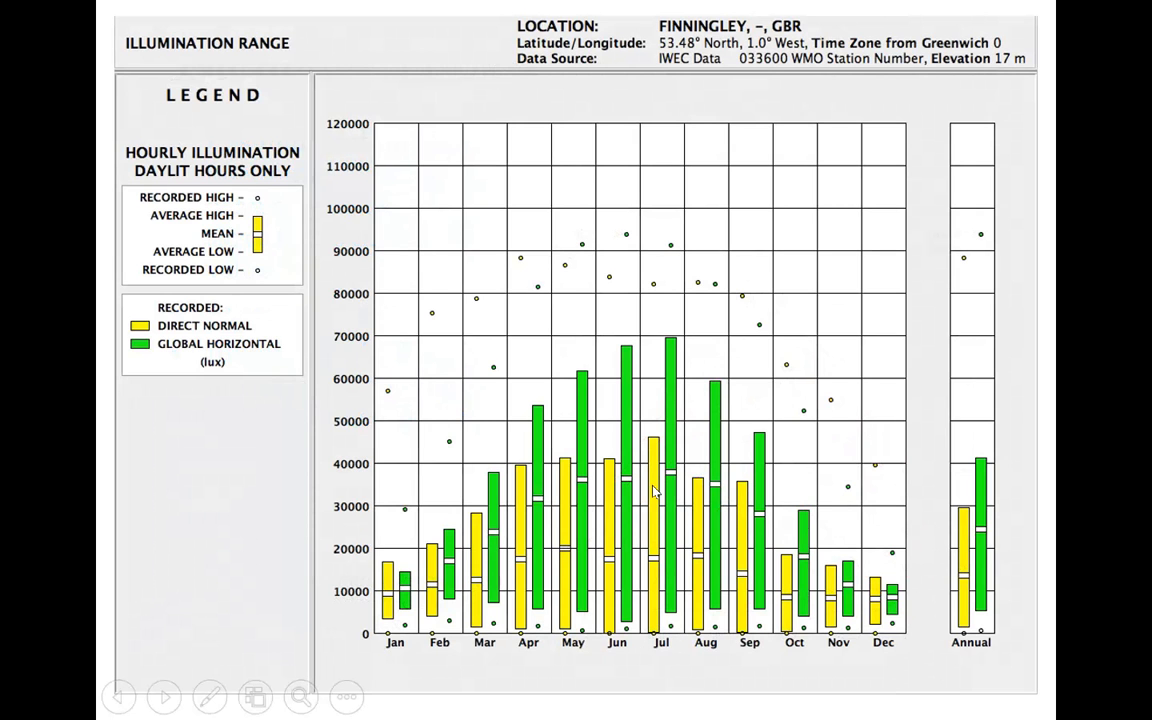
Step: End the slide show and switch to the Revit site model
click(655, 632)
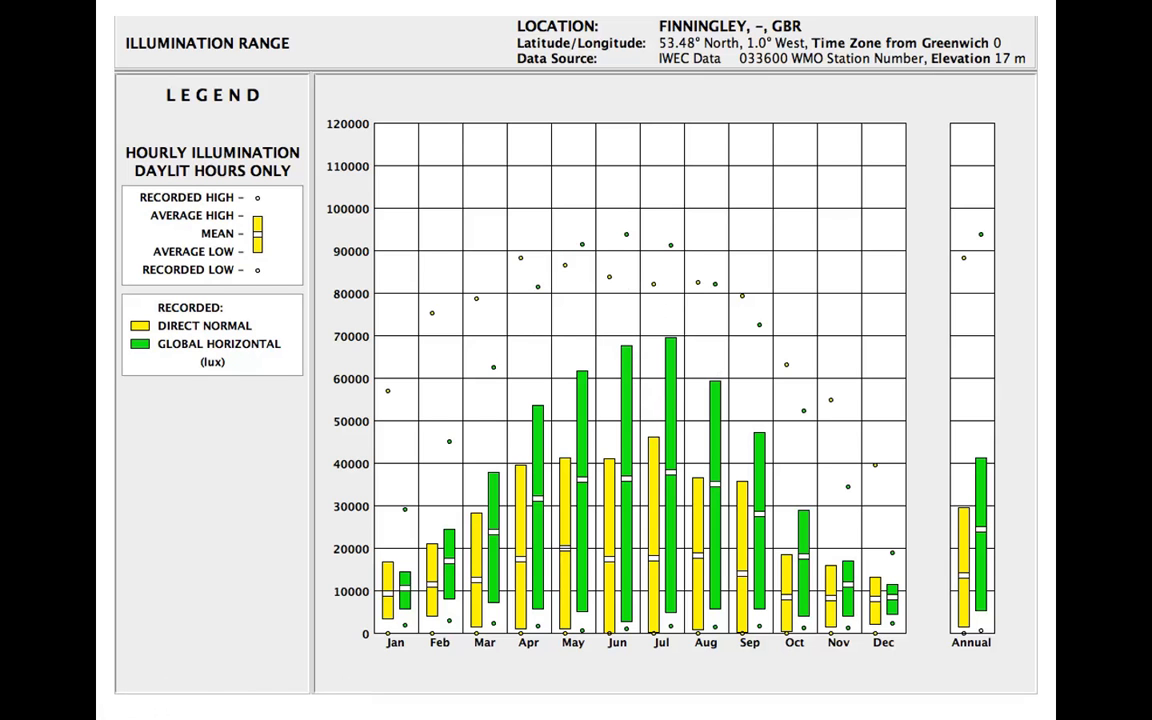
click(742, 332)
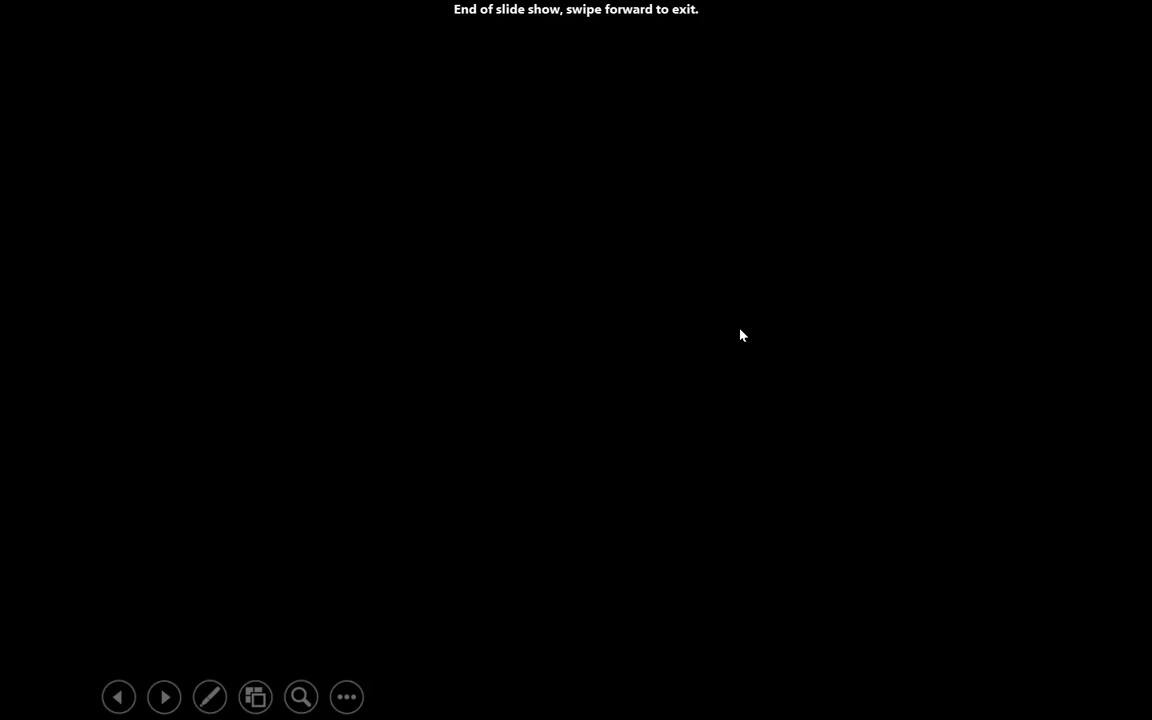
click(742, 335)
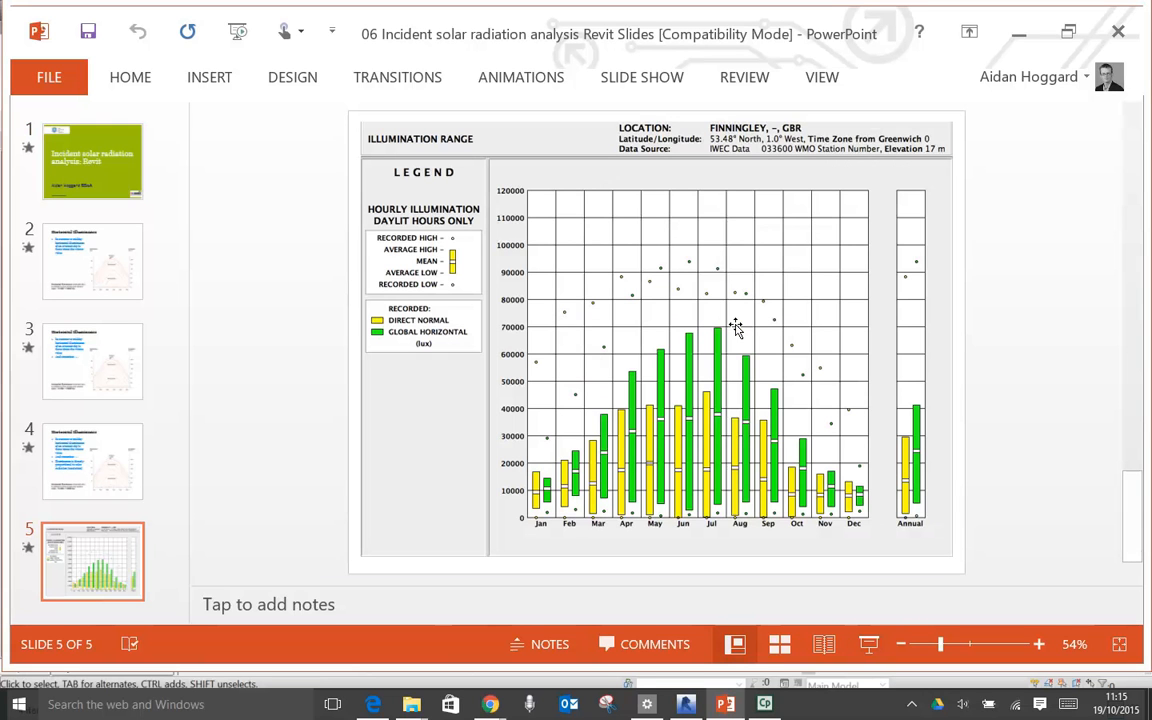
click(686, 705)
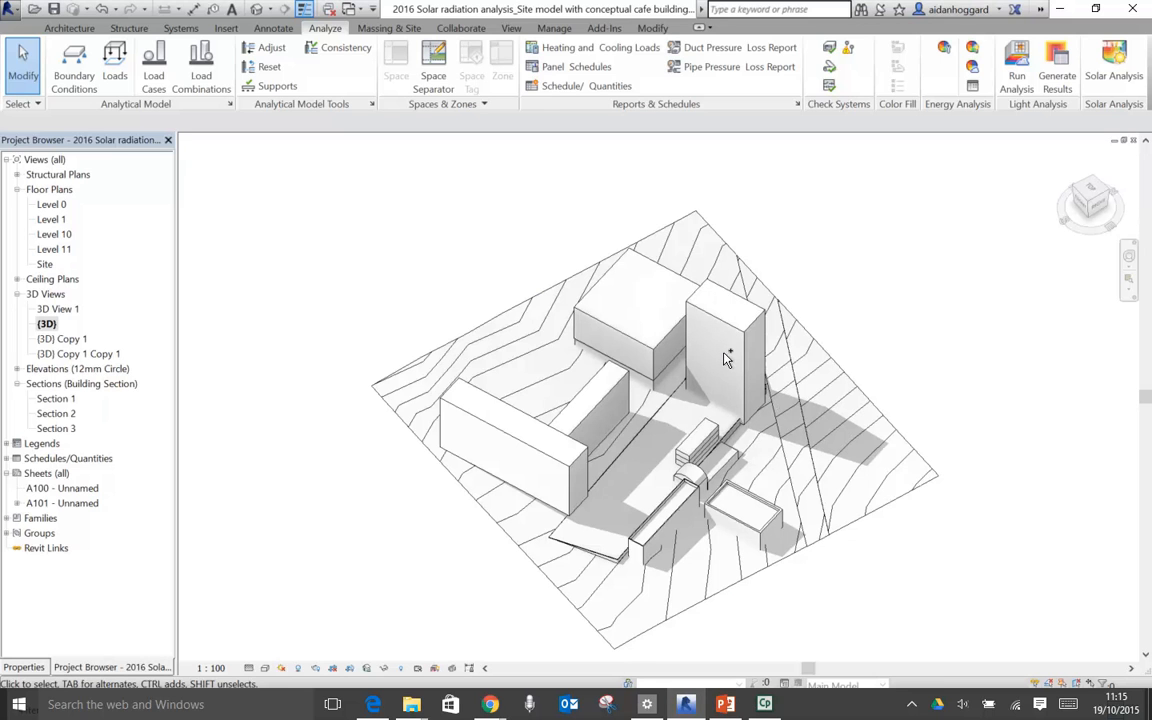
click(651, 320)
shift+middle_drag(689, 362, 661, 383)
click(675, 429)
scroll(674, 430, up, 1)
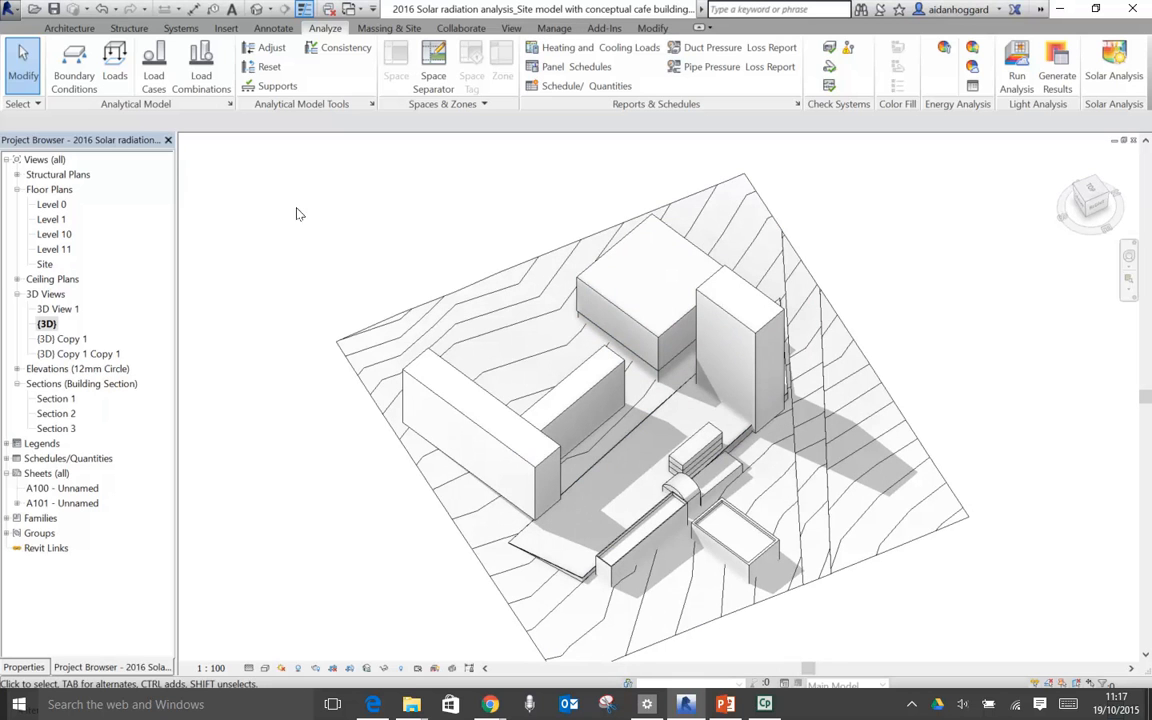
Step: Switch to Chrome and view the already open Autodesk Labs project page for Solar Analysis for Revit
mouse_move(491, 706)
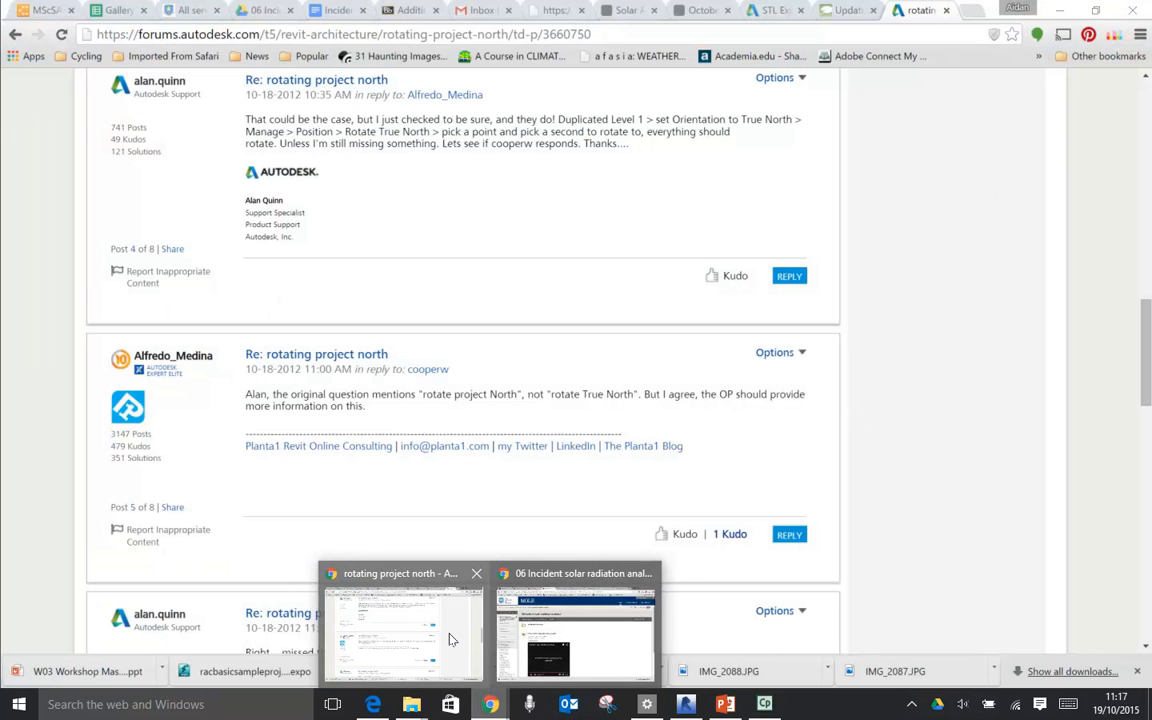
click(450, 640)
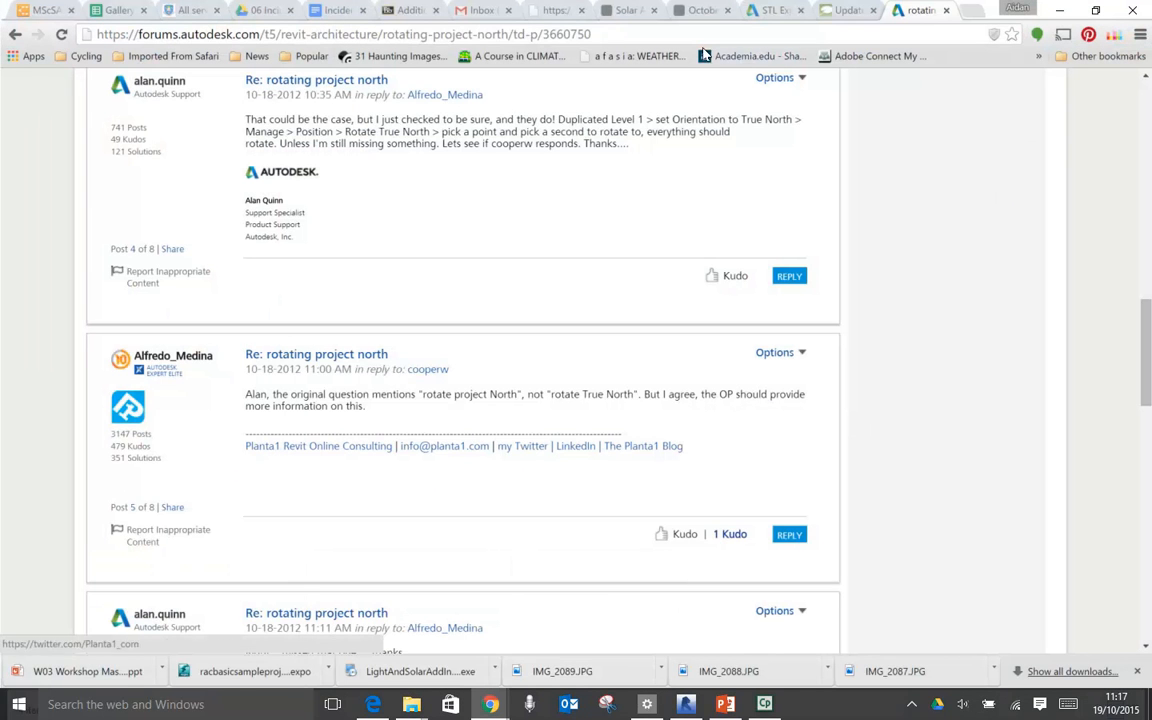
click(628, 10)
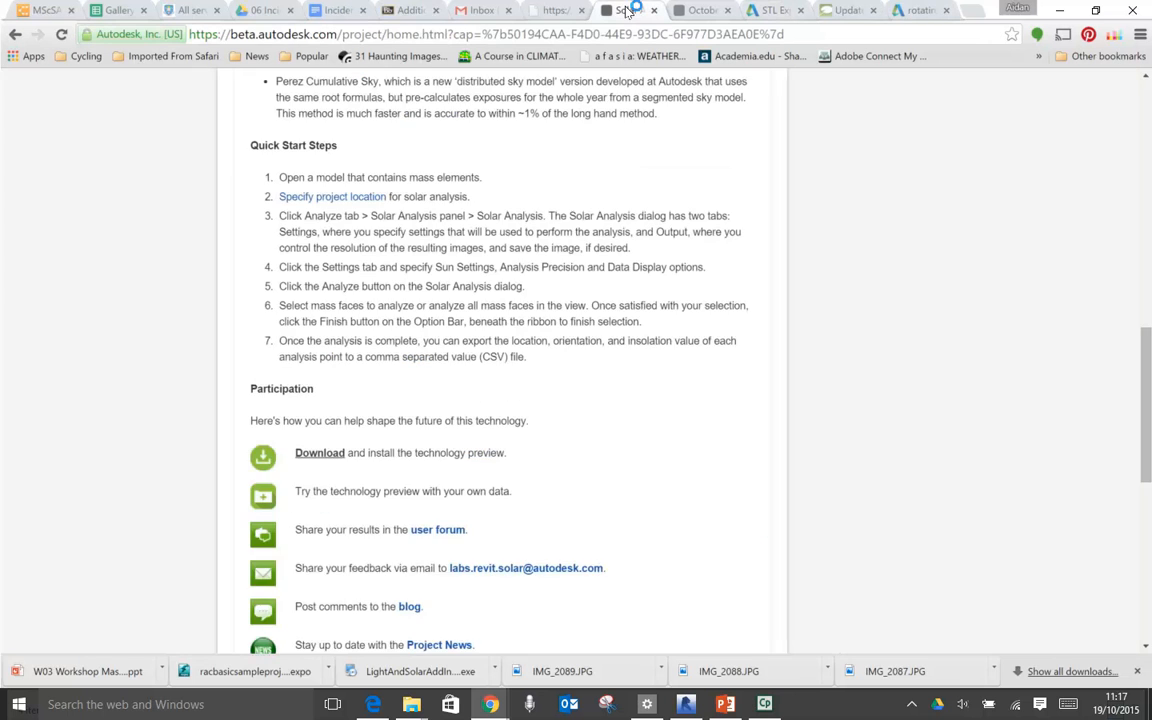
scroll(565, 251, up, 10)
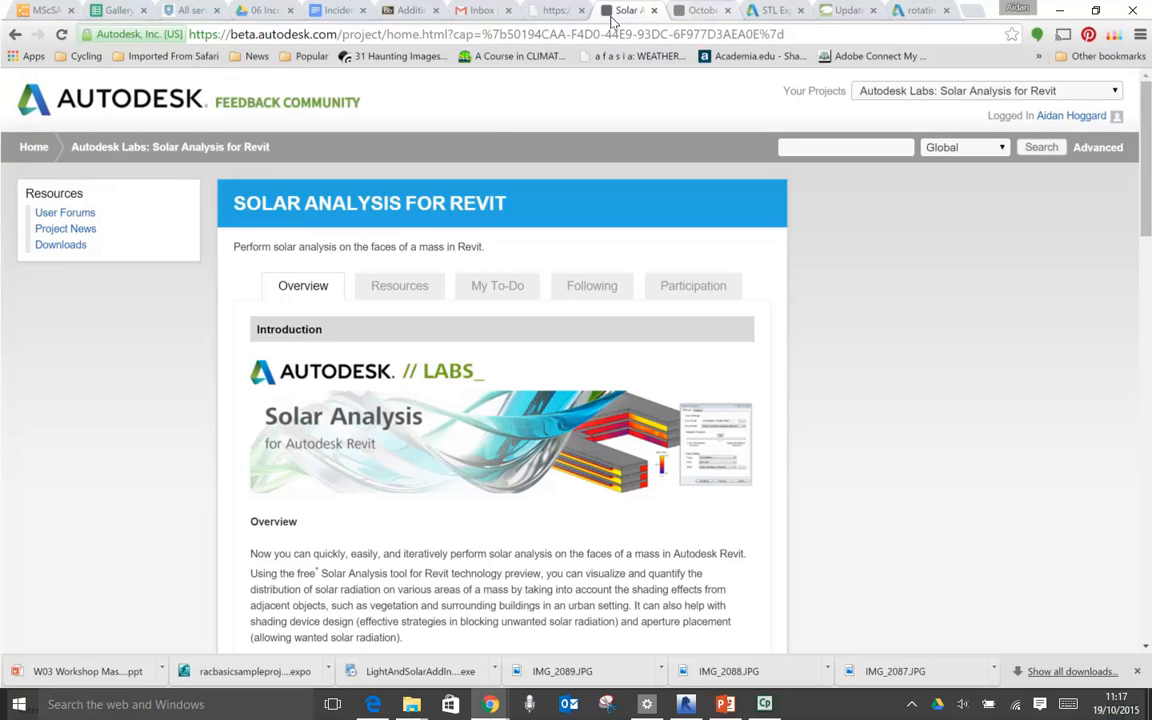
Step: Search the web for "revit solar analysis" and open the result "Autodesk Labs: Solar Analysis for Revit"
click(560, 11)
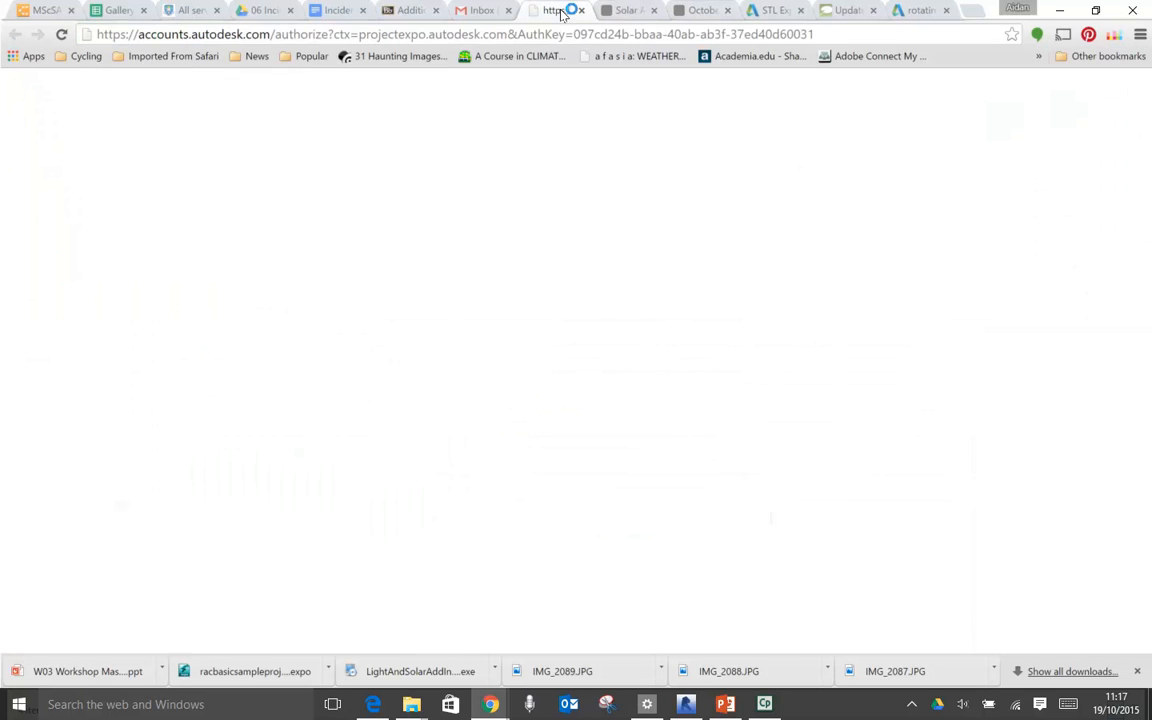
click(273, 35)
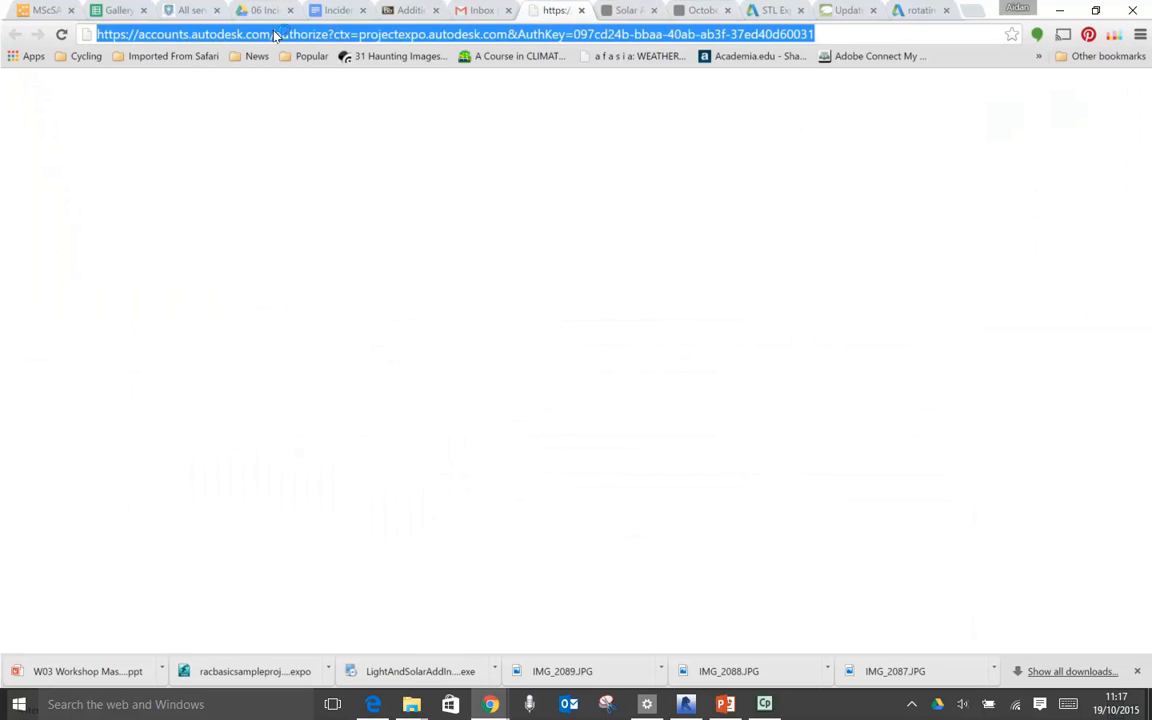
text(revit)
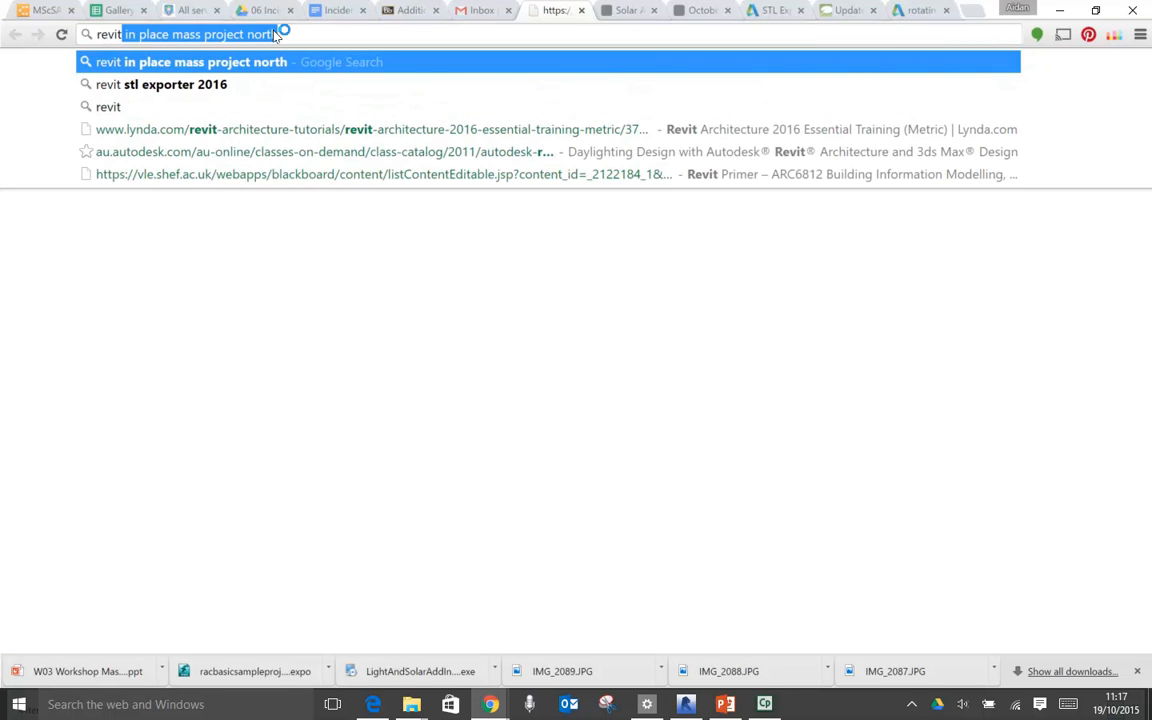
text( solar)
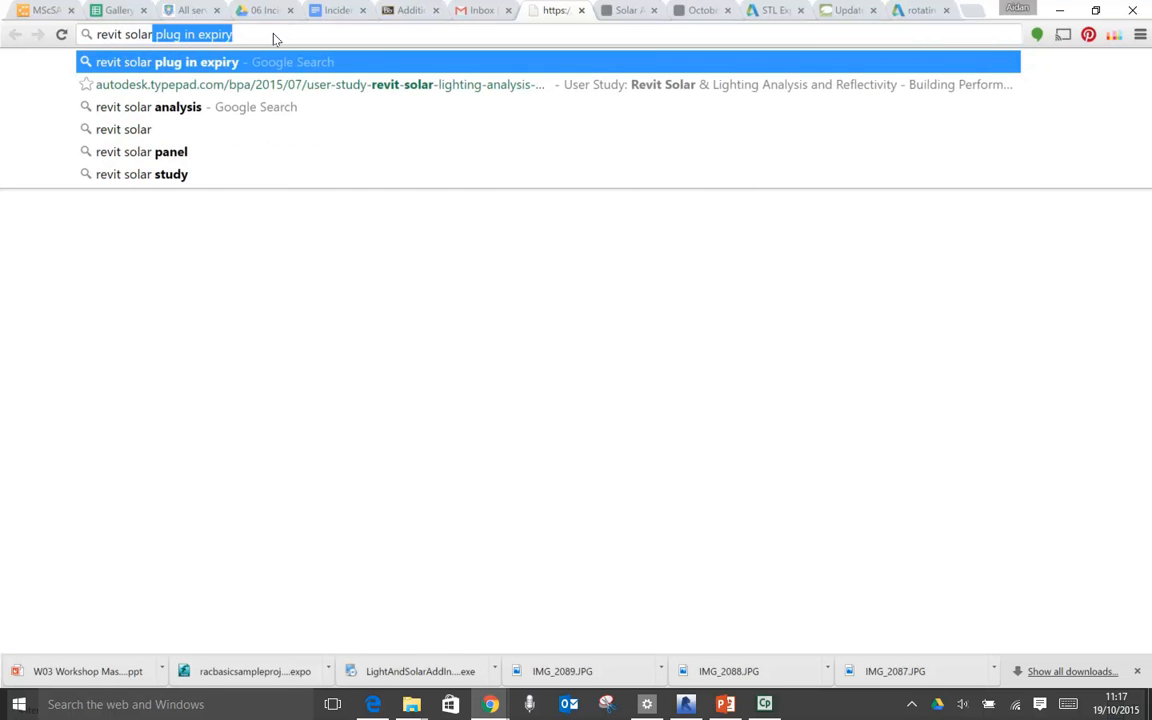
text( a)
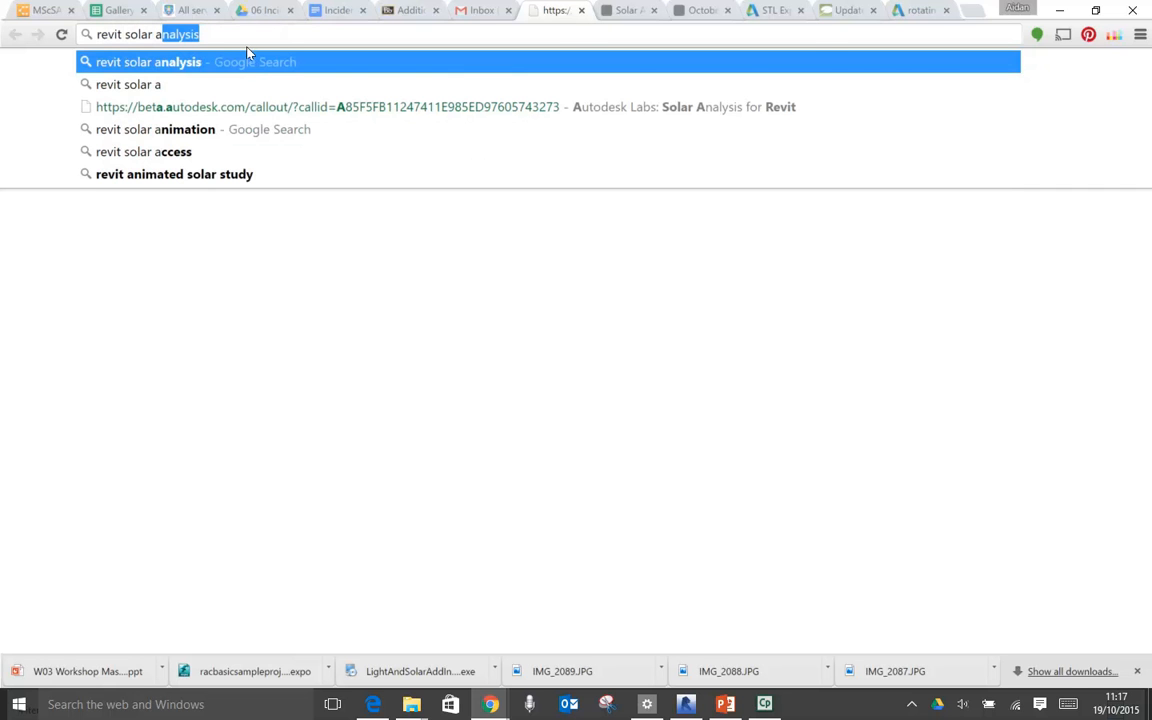
click(240, 67)
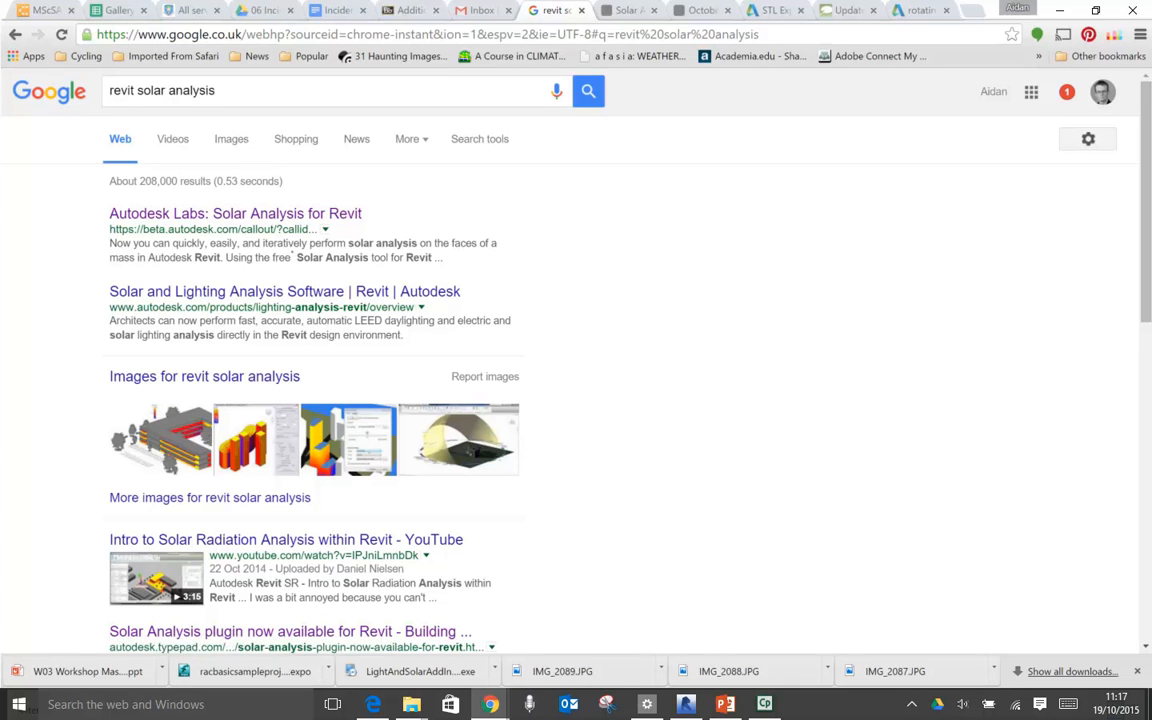
click(190, 213)
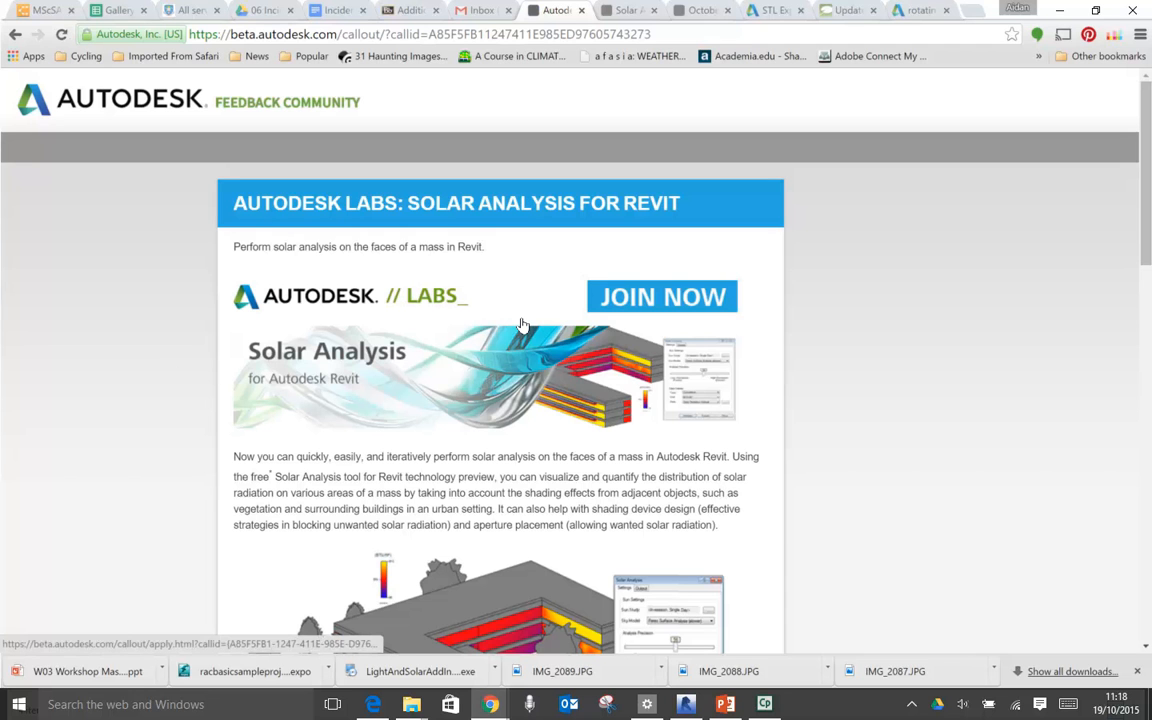
Step: Join the Solar Analysis for Revit technology preview and sign in with the saved Autodesk account credentials
scroll(918, 366, down, 3)
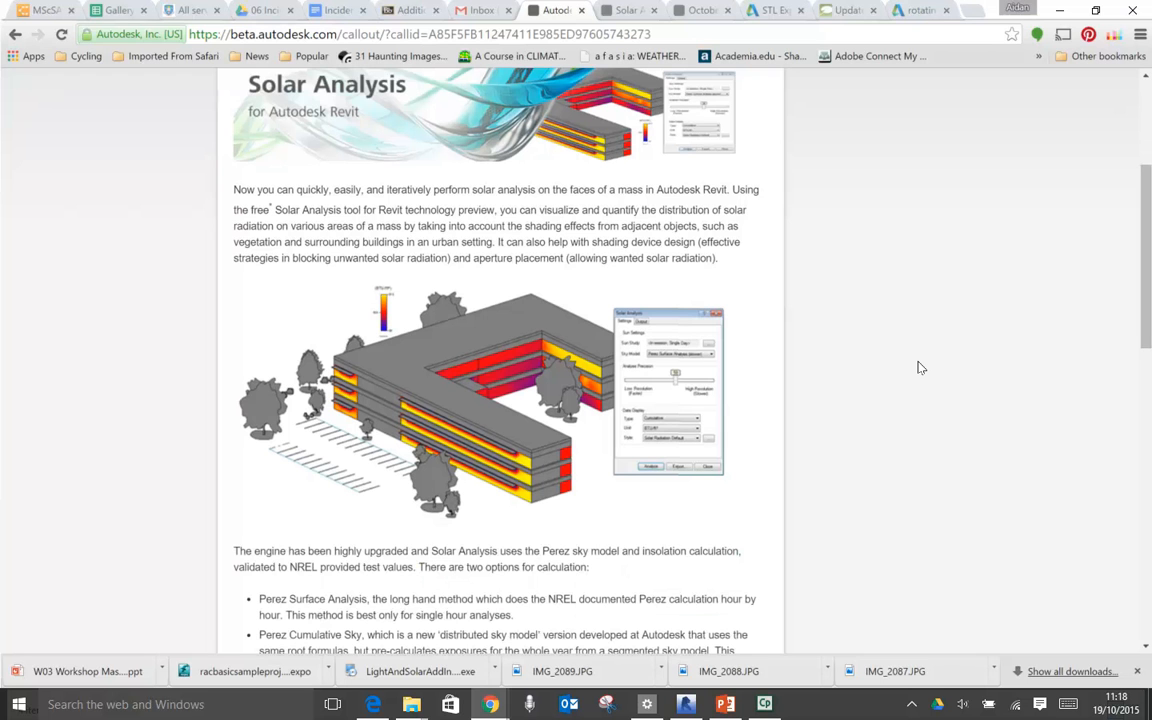
scroll(920, 368, down, 8)
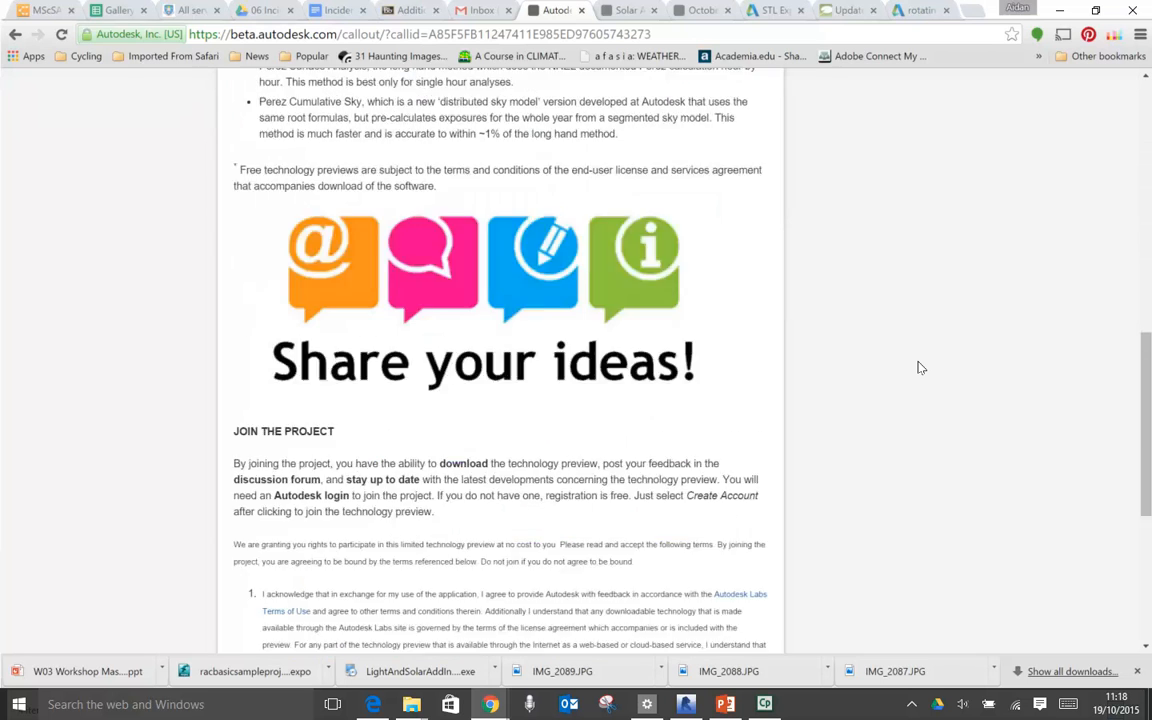
scroll(920, 370, down, 3)
scroll(921, 372, up, 10)
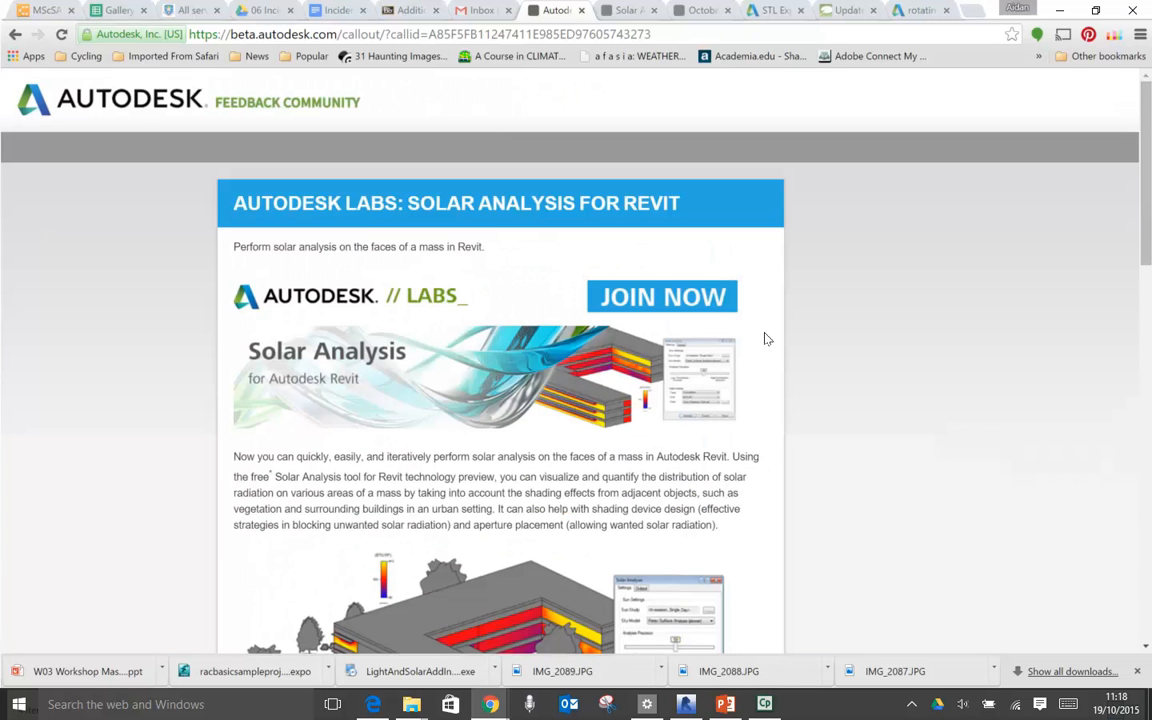
scroll(874, 381, down, 1)
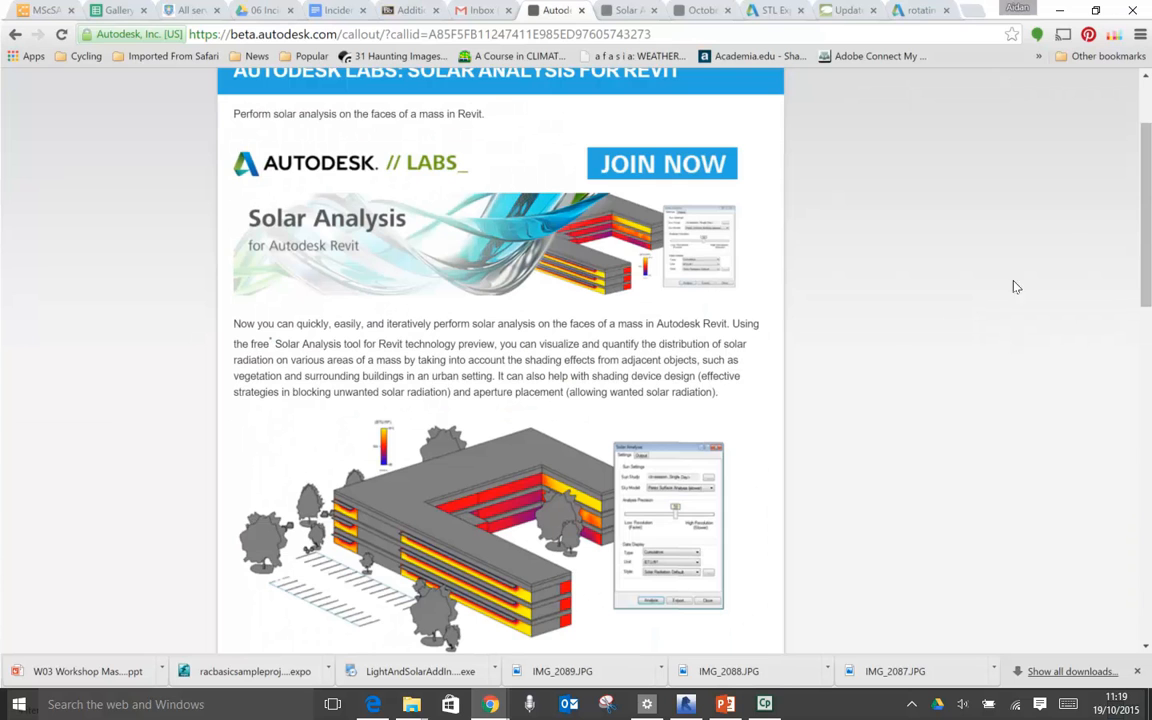
scroll(1078, 225, down, 15)
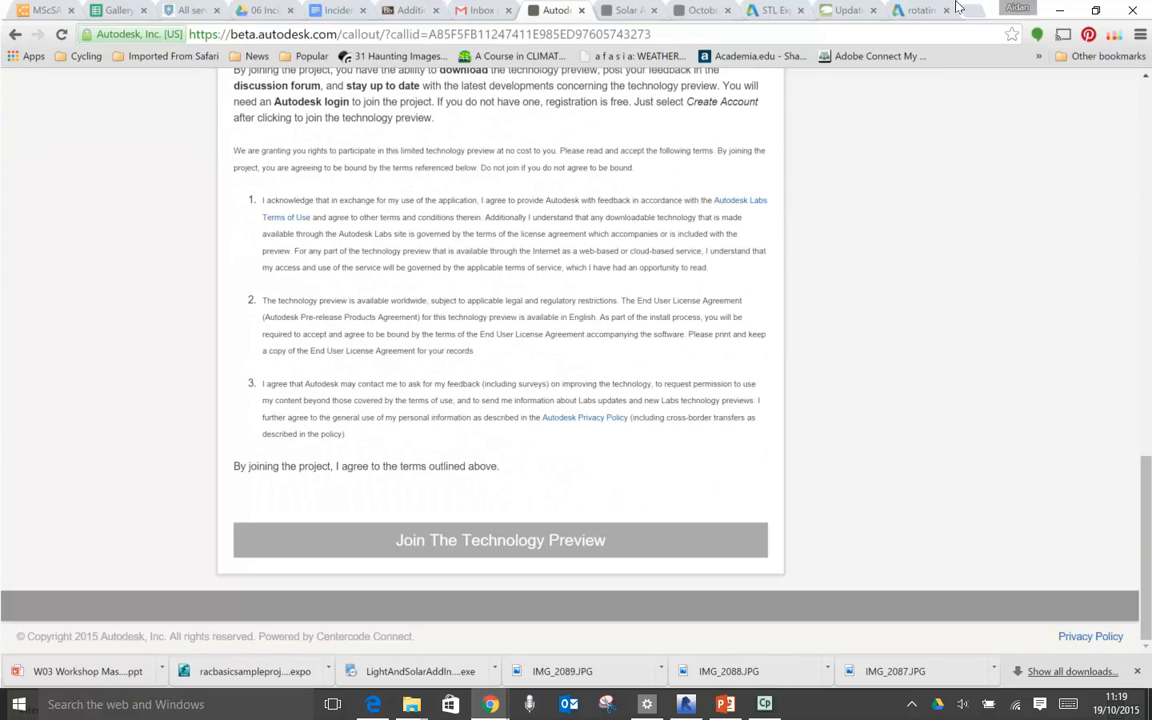
click(483, 541)
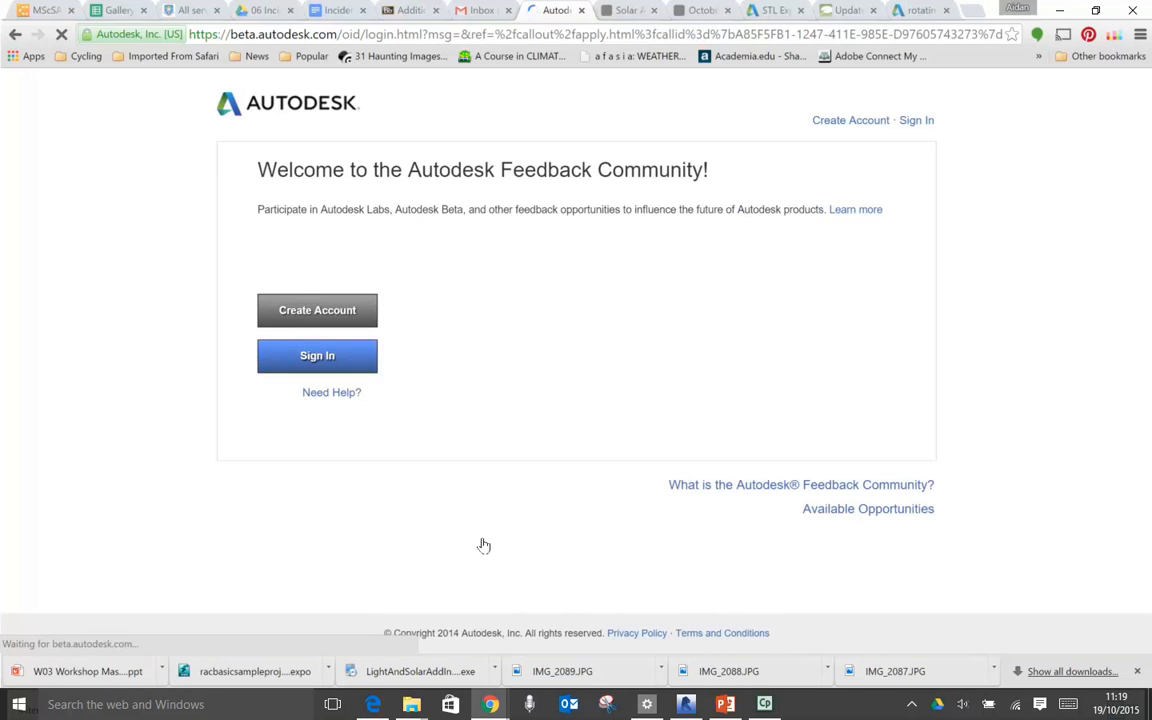
click(318, 360)
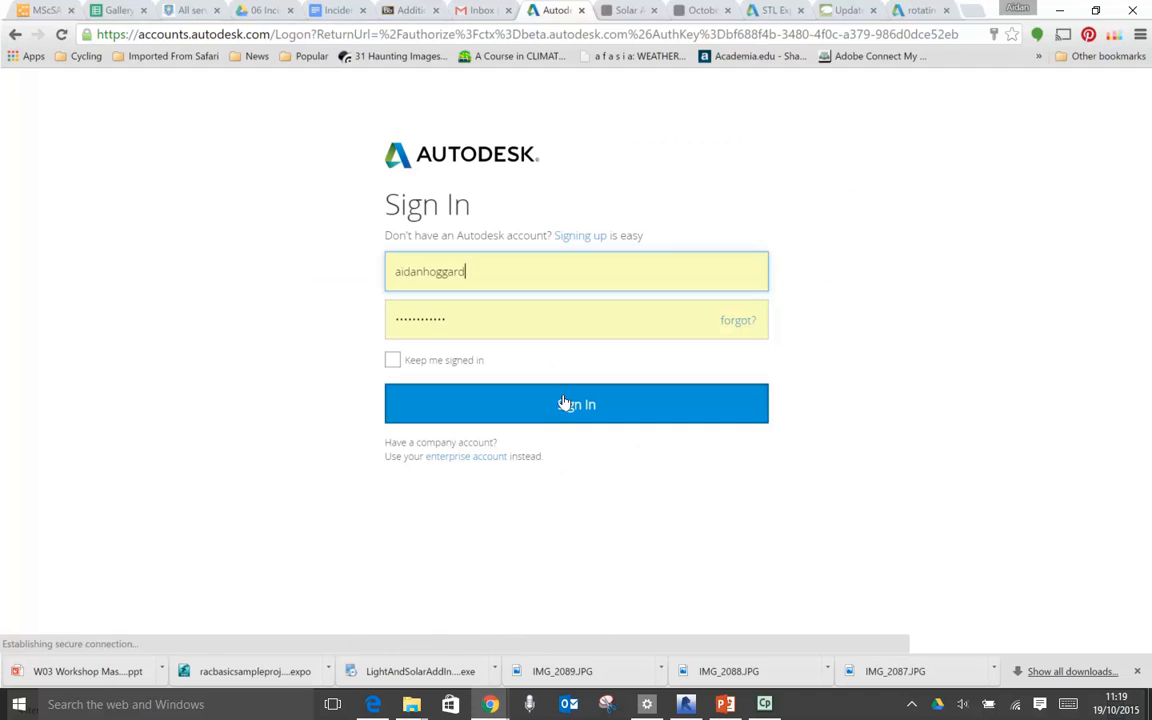
click(576, 405)
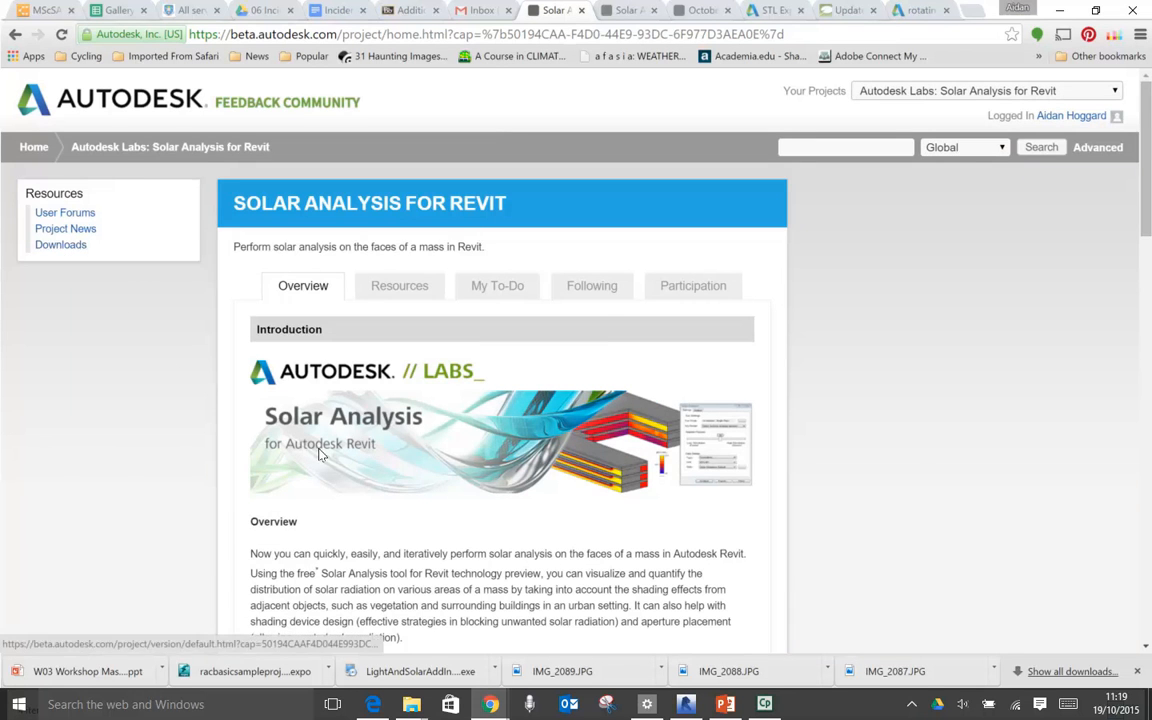
Step: Find the download link for the technology preview in the Participation section of the project page
scroll(384, 483, down, 5)
scroll(384, 483, down, 3)
scroll(355, 440, up, 5)
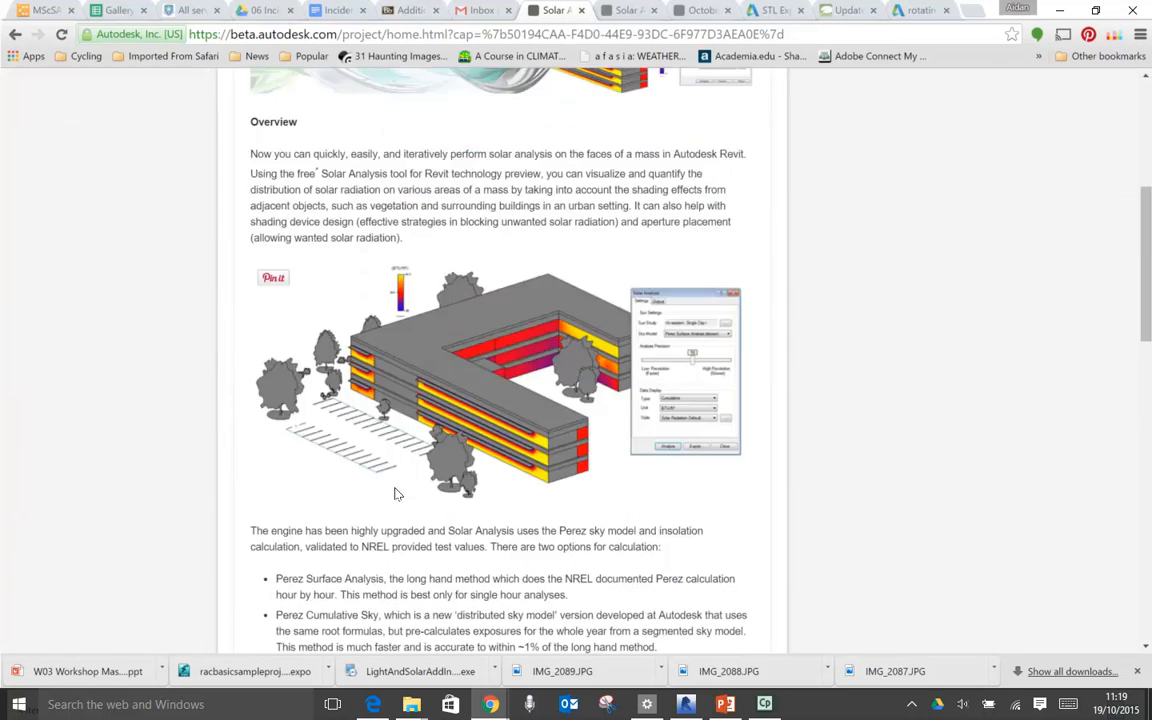
scroll(392, 546, down, 4)
scroll(392, 546, down, 1)
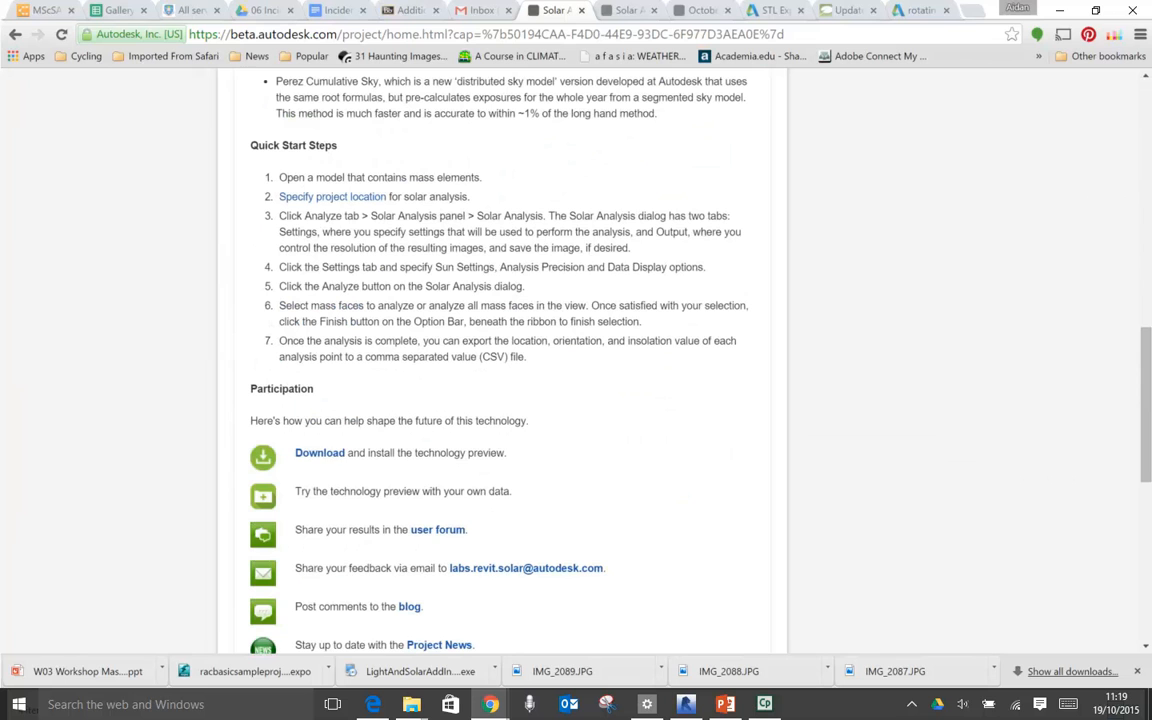
click(336, 461)
Step: Switch to Revit and locate the Solar Analysis tool among the analysis commands
click(686, 704)
scroll(960, 391, down, 1)
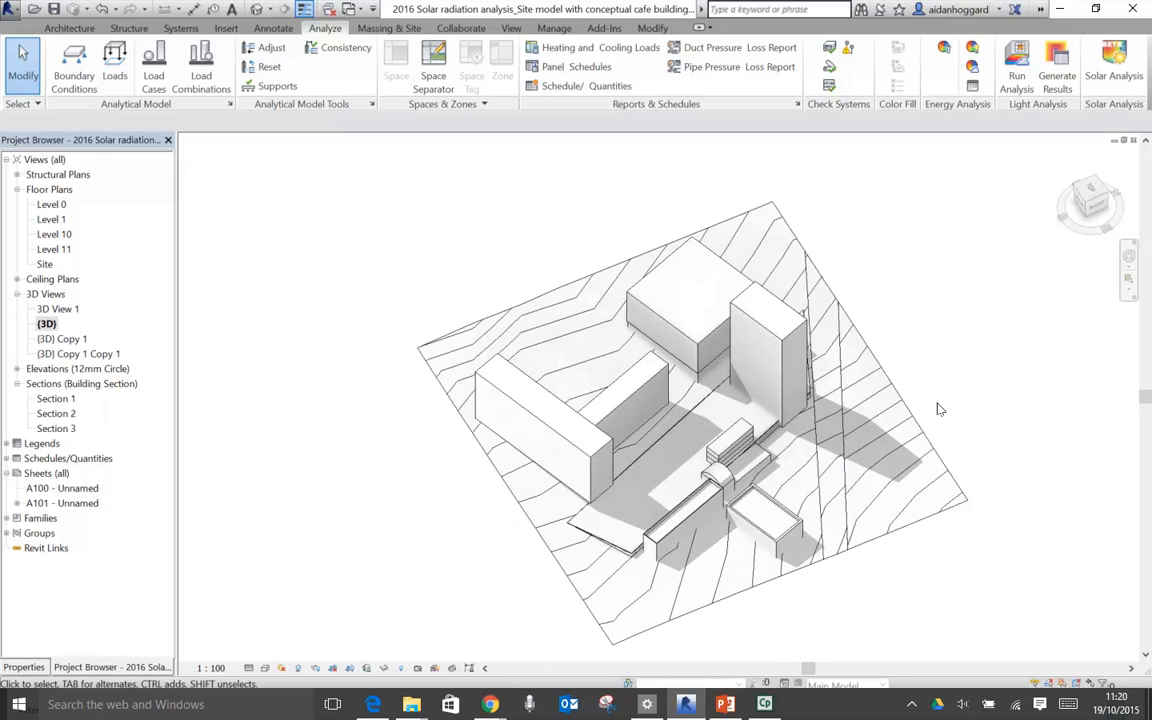
click(327, 30)
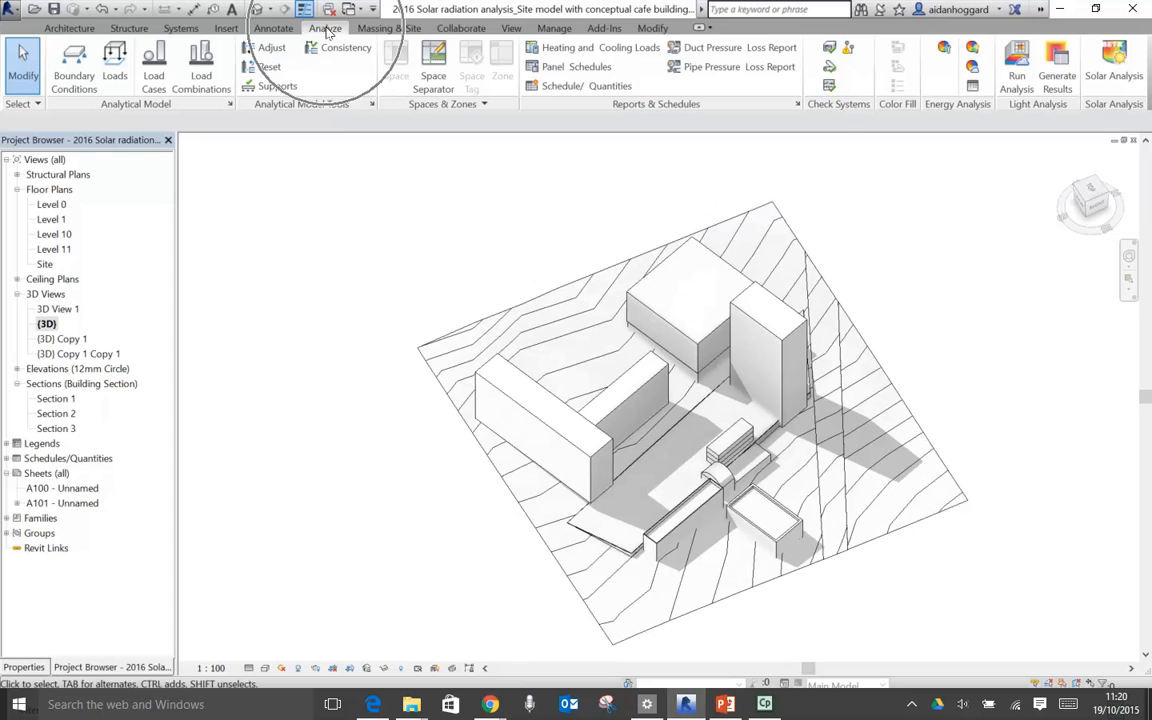
click(1117, 60)
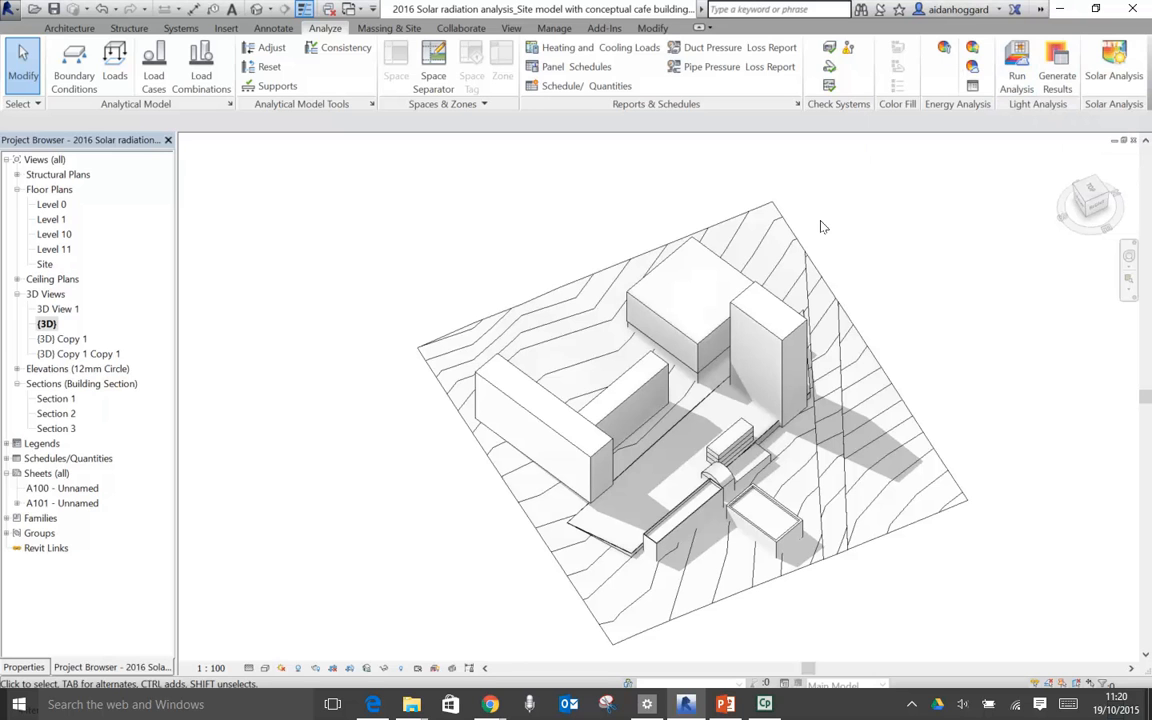
Step: Open the perspective view 3D View 1, maximize it for viewing, and close it again
double_click(58, 309)
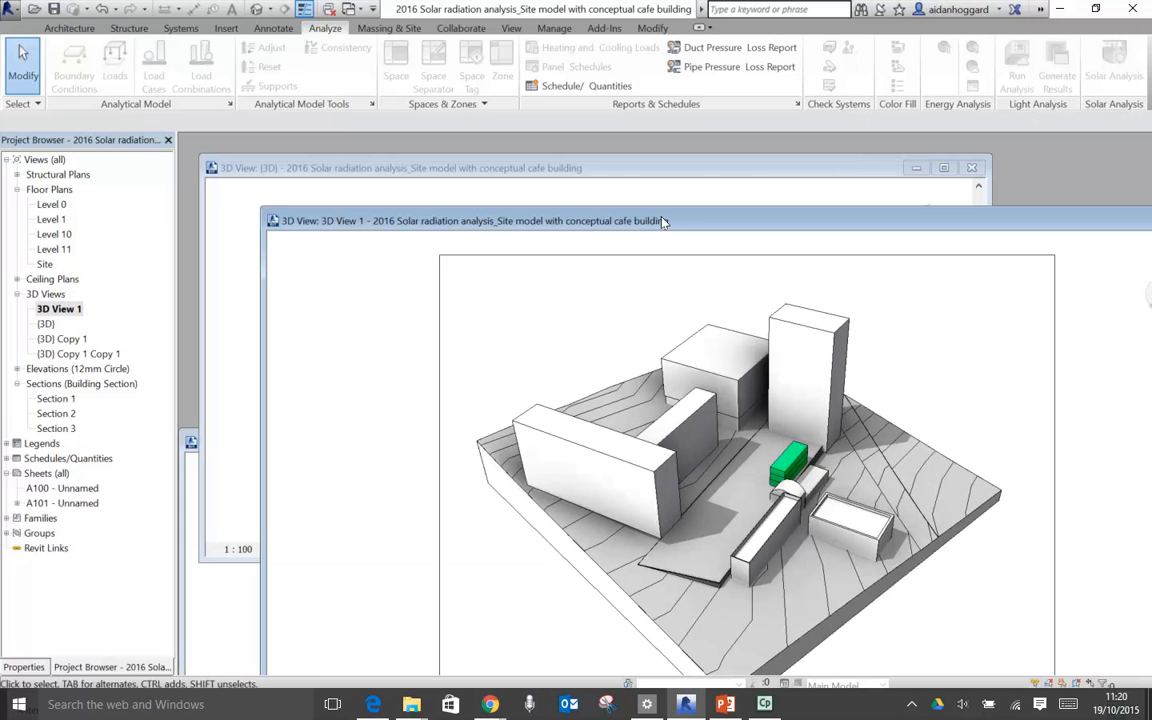
double_click(663, 221)
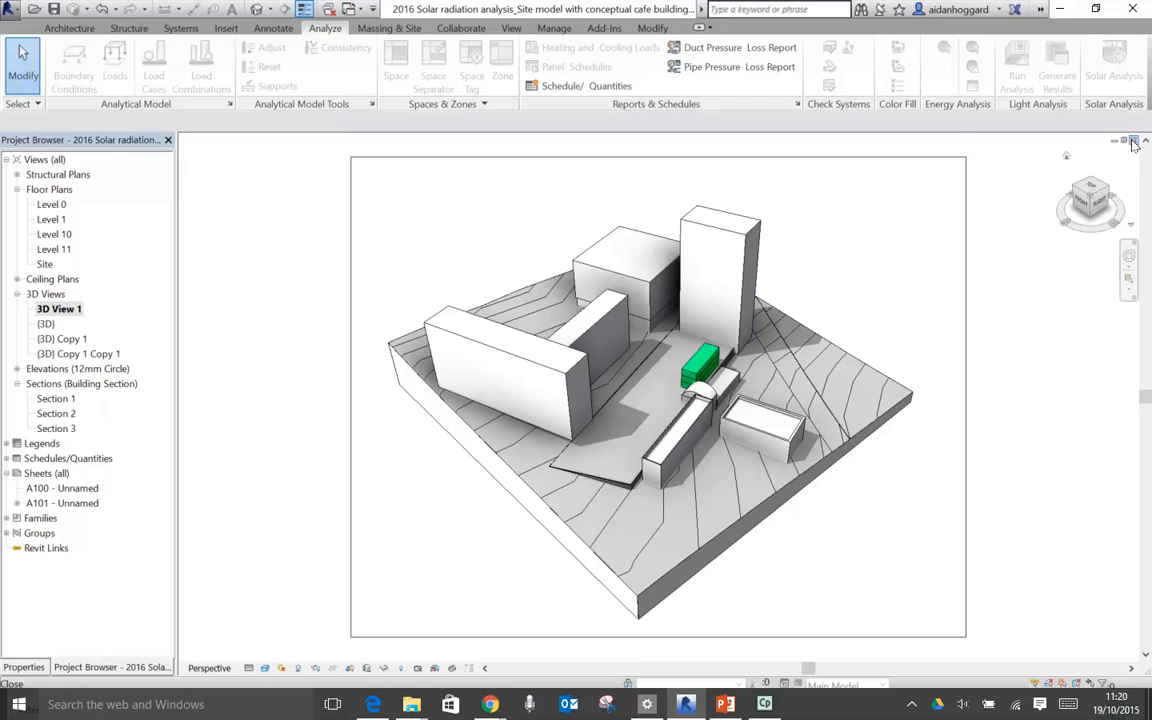
click(1134, 144)
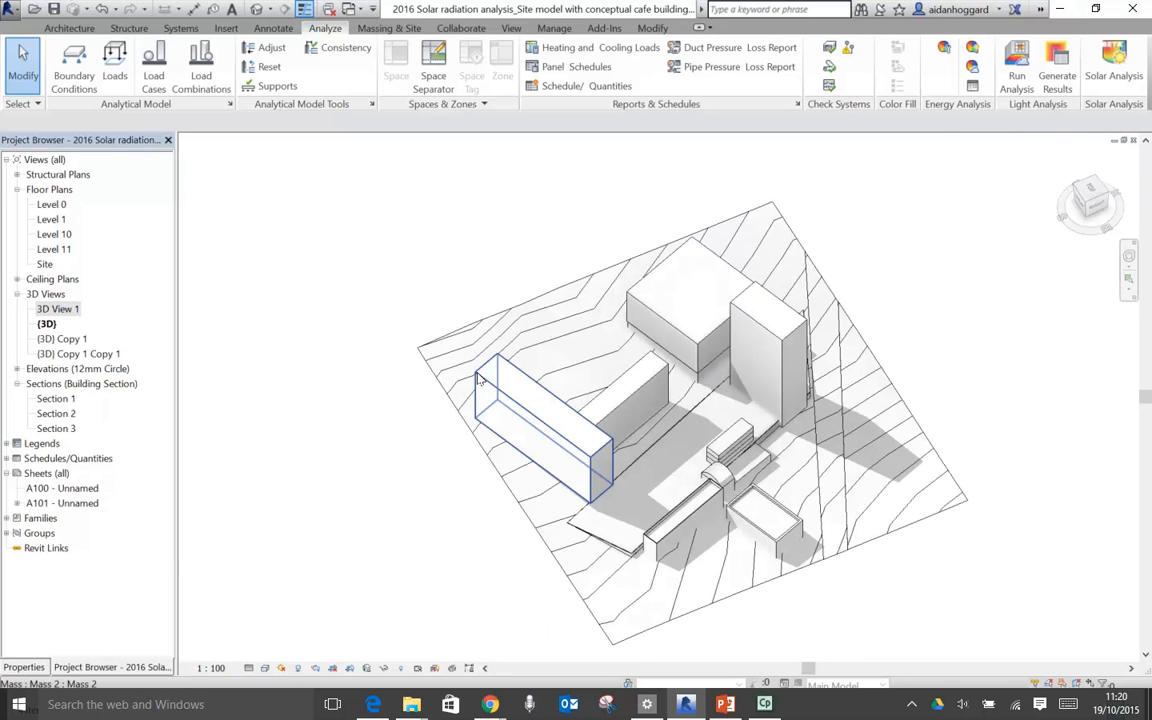
Step: Duplicate the {3D} view with detailing and maximize the copy
shift+middle_drag(360, 355, 385, 327)
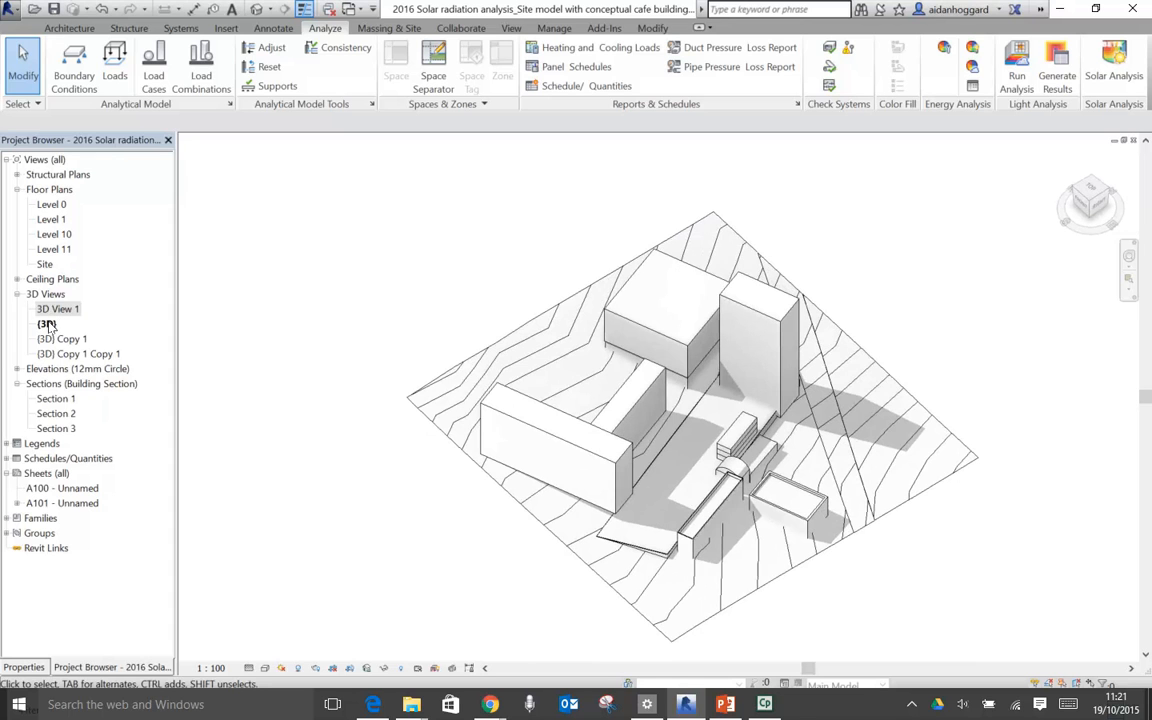
click(47, 324)
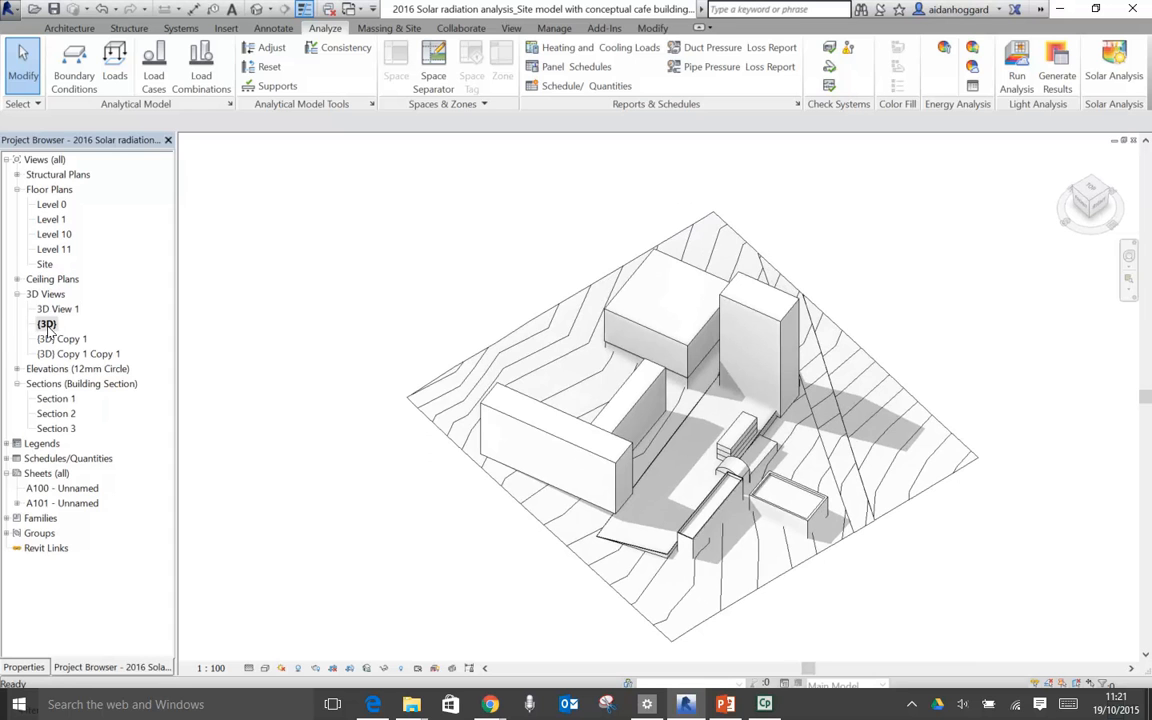
right_click(47, 326)
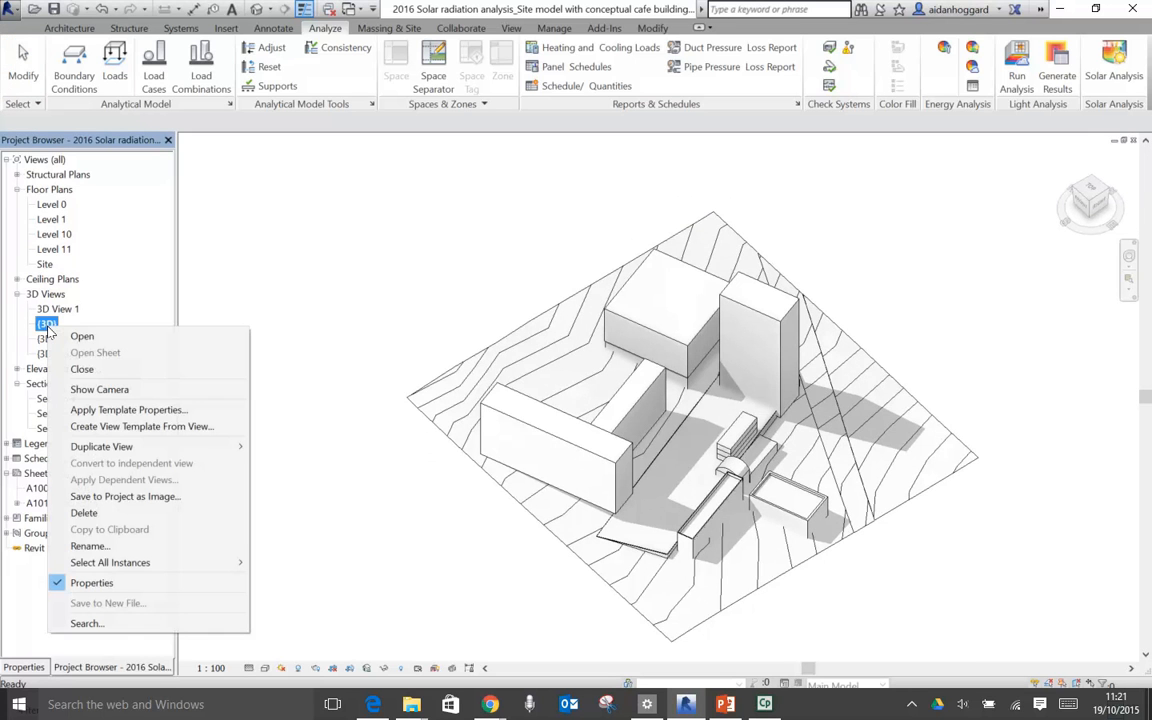
click(103, 447)
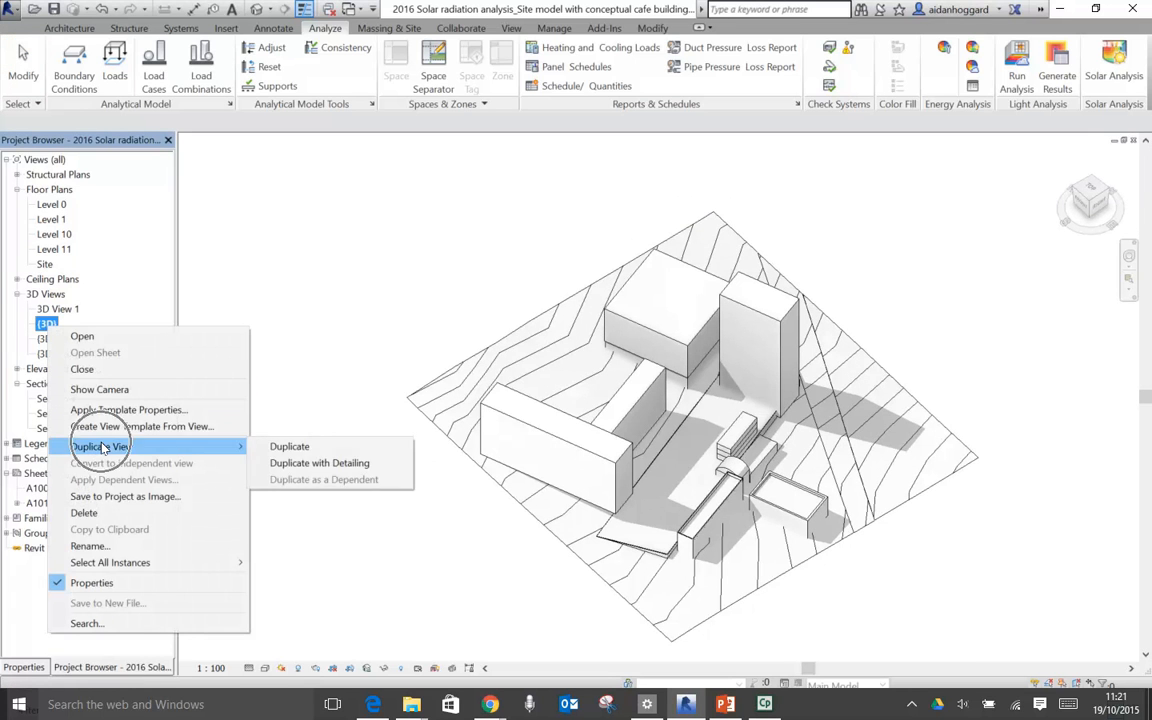
click(297, 464)
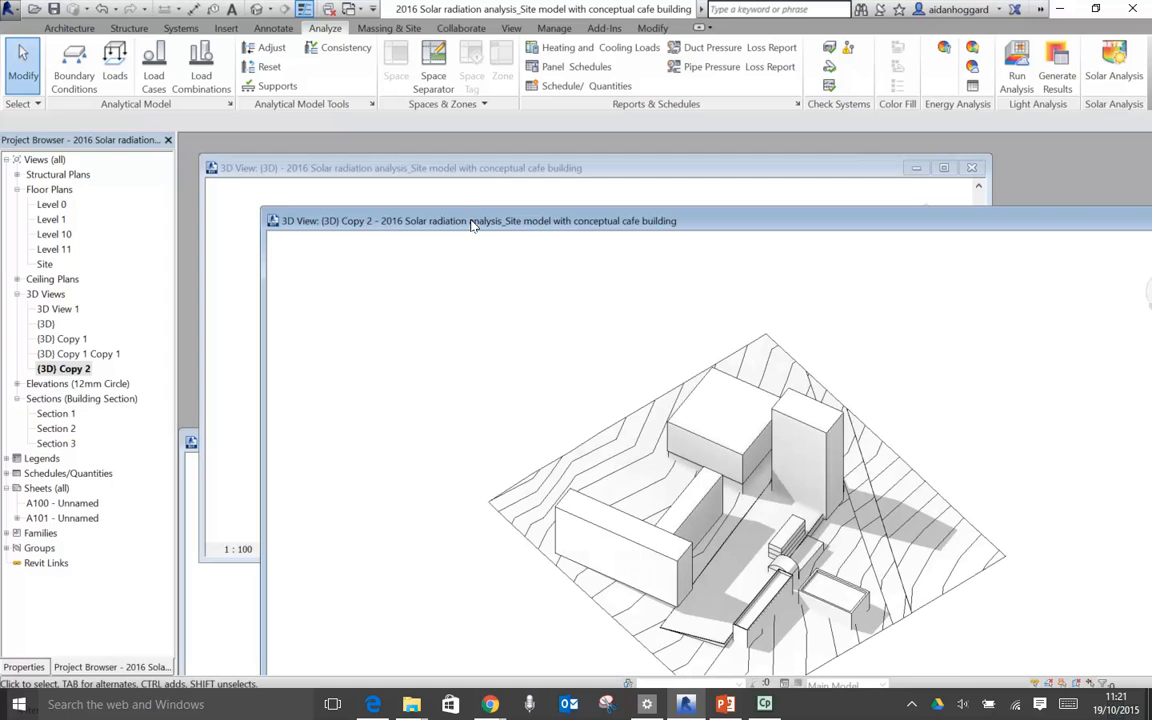
drag(472, 226, 440, 212)
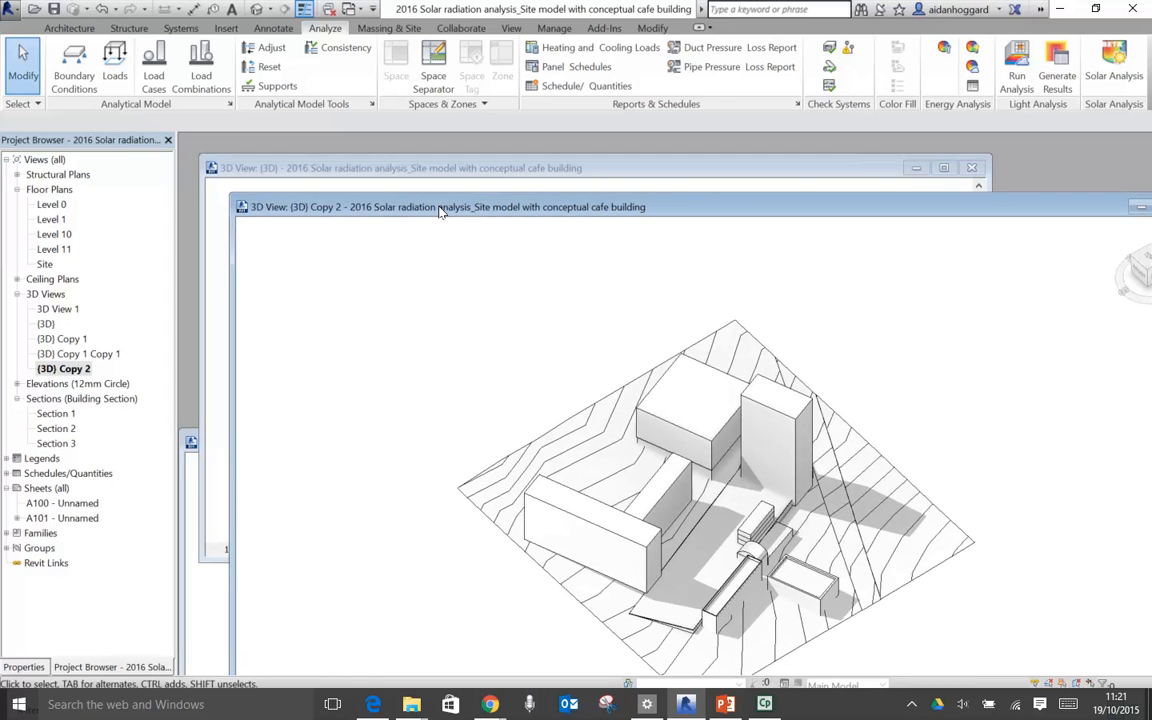
double_click(440, 212)
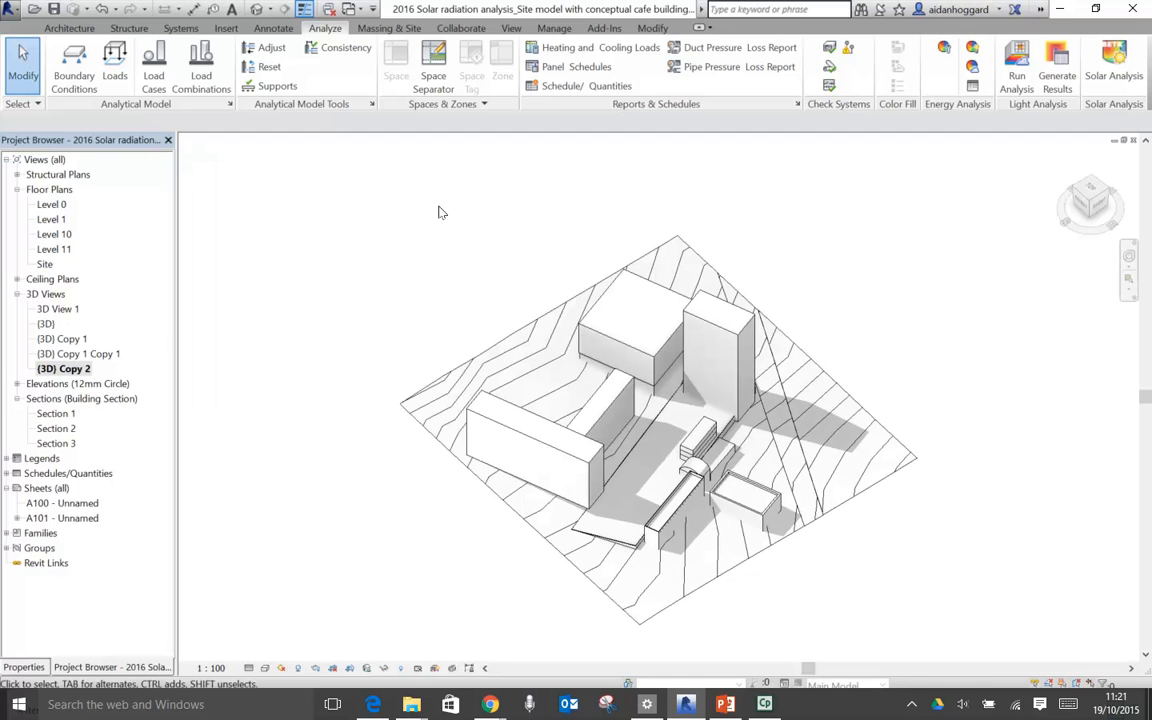
Step: Rename the duplicated 3D view as Solar radiation 01
click(69, 373)
right_click(71, 373)
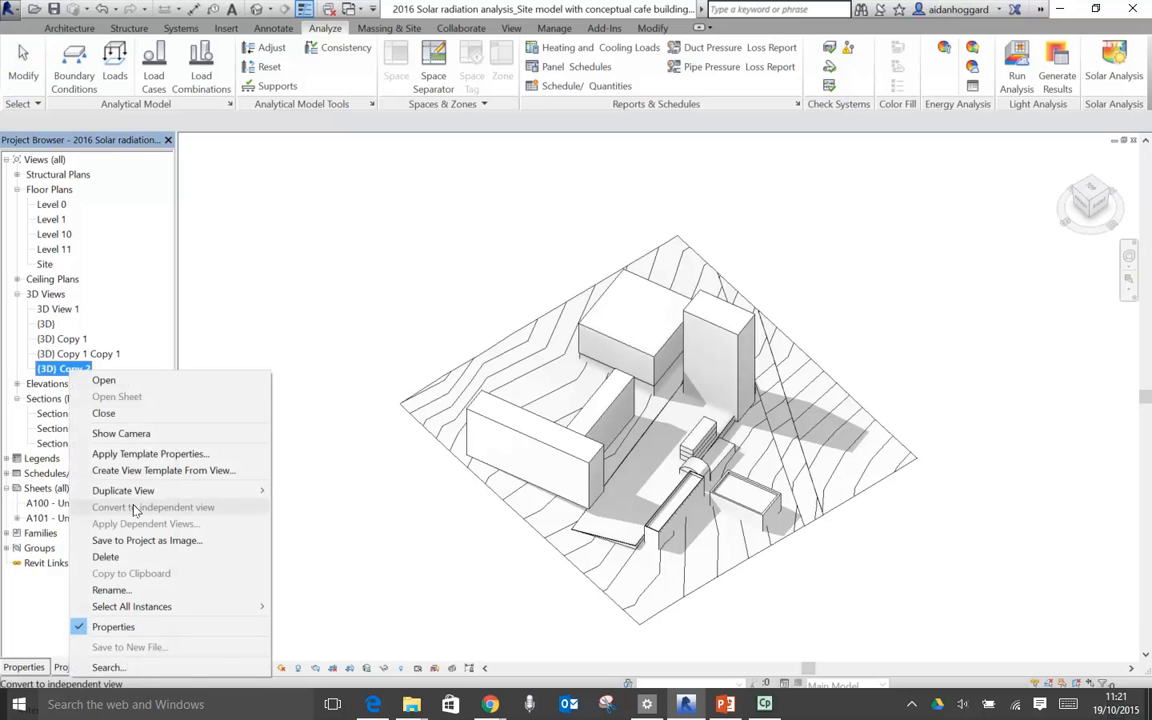
click(118, 591)
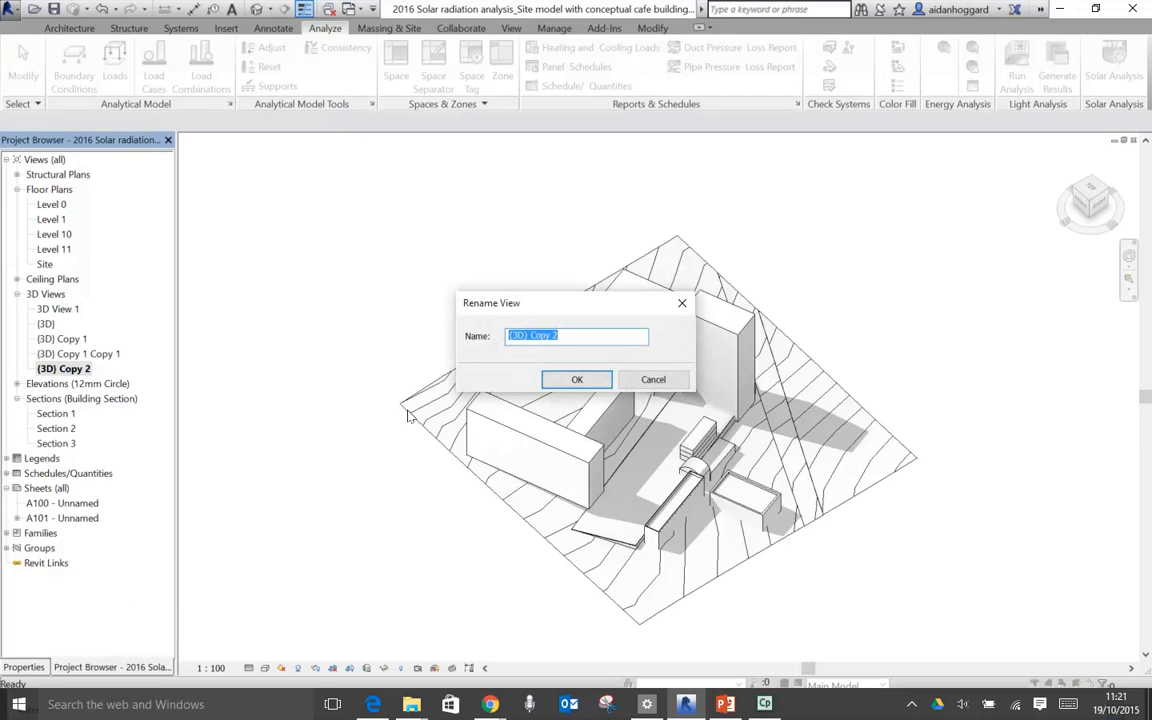
text(Solar radiation 01)
click(577, 381)
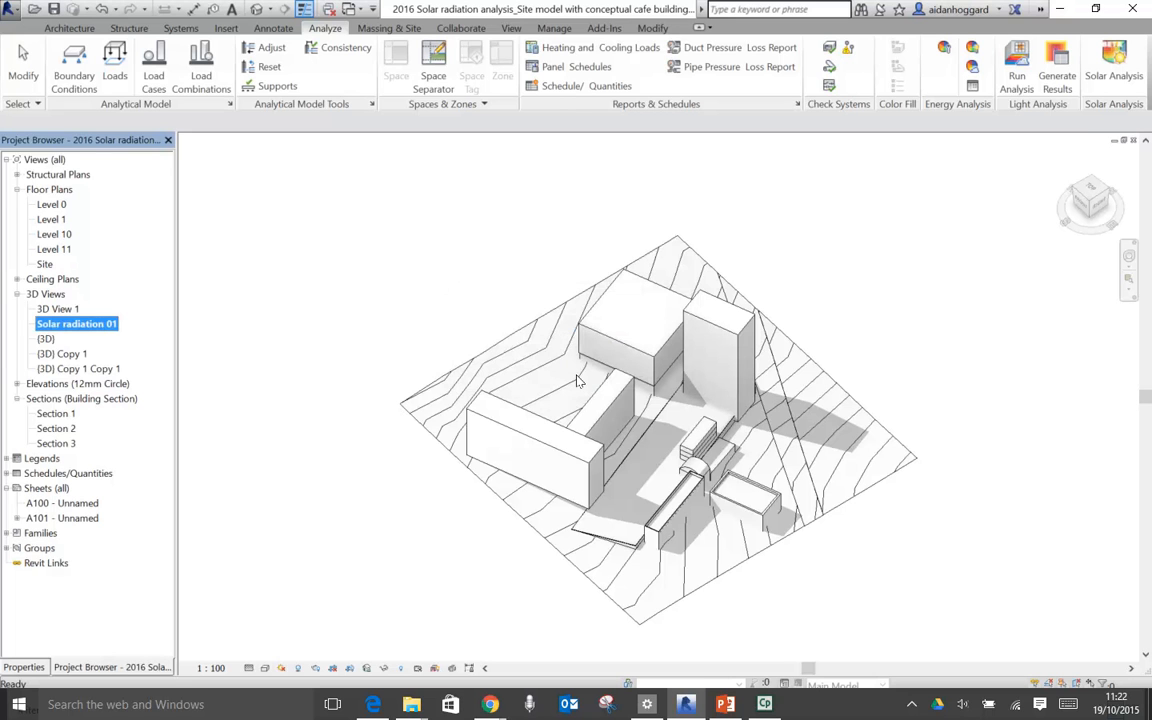
Step: Turn the shadows in the Solar radiation 01 view off and back on
scroll(760, 505, up, 1)
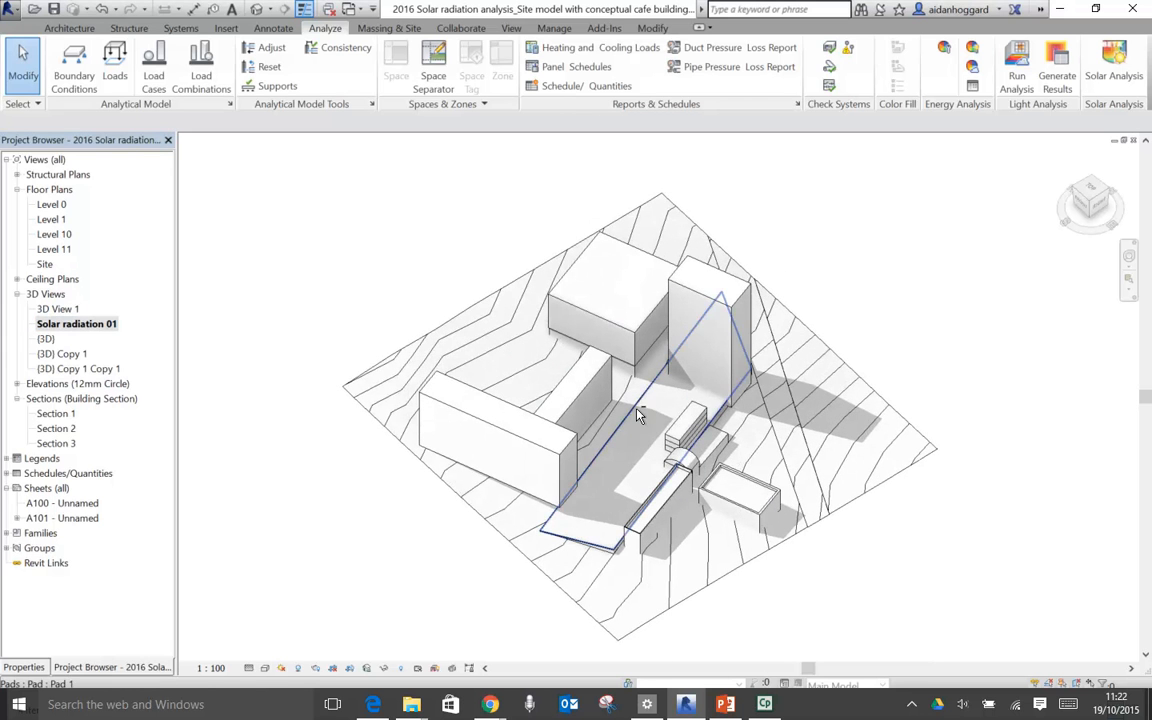
shift+middle_drag(601, 398, 678, 403)
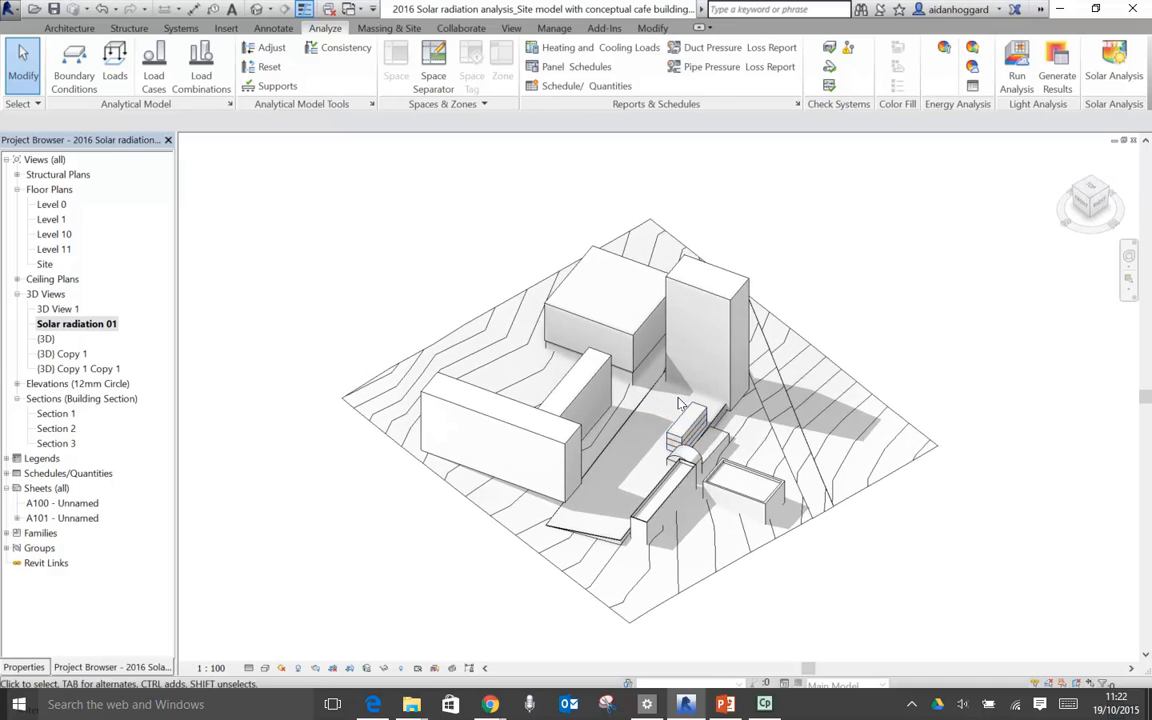
click(299, 668)
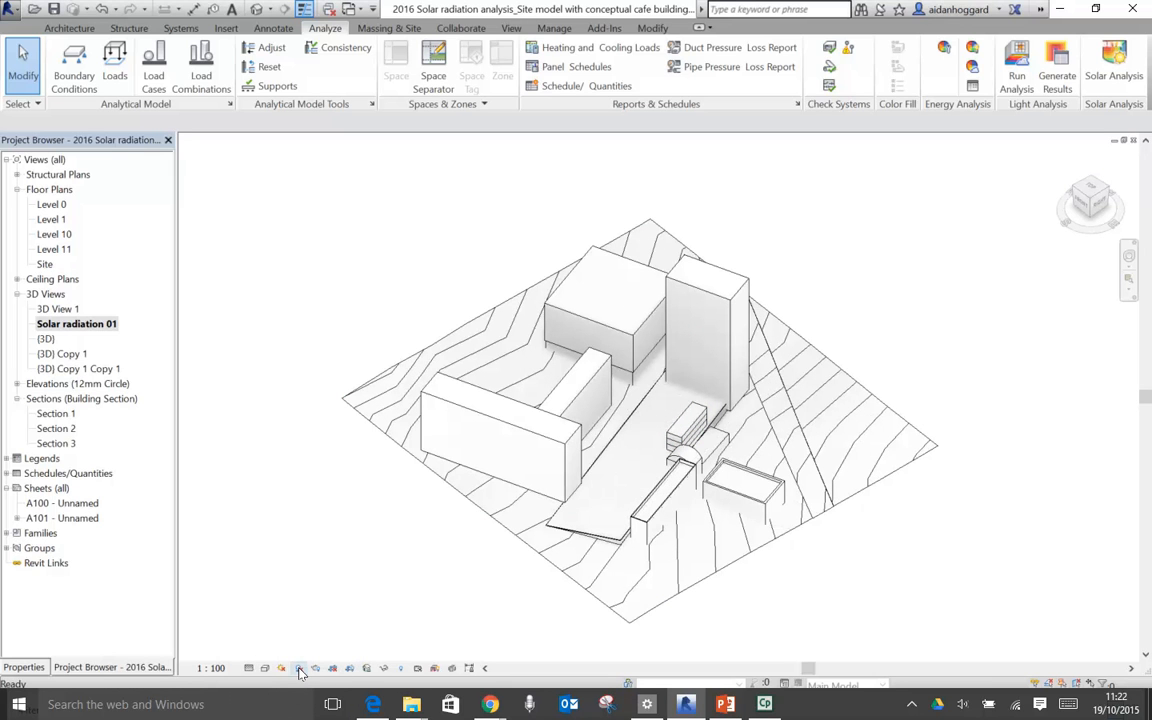
click(299, 668)
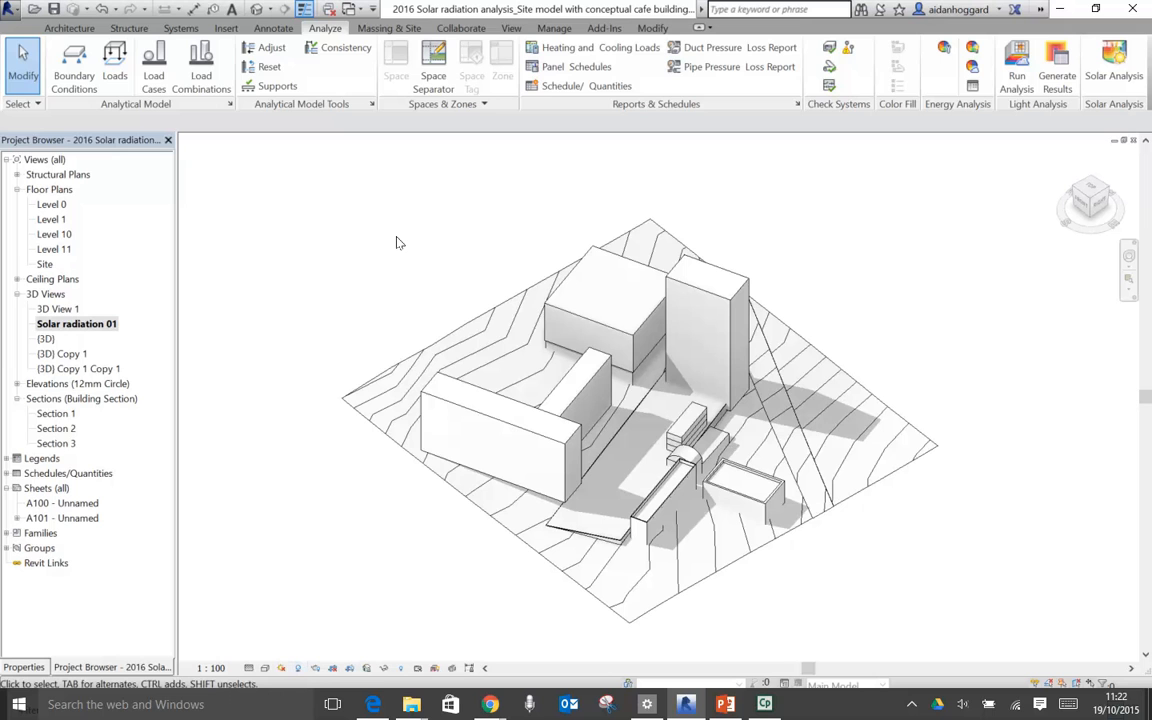
Step: Open the project location settings and examine the weather stations on an enlarged map for Sheffield, South Yorkshire, UK
click(548, 28)
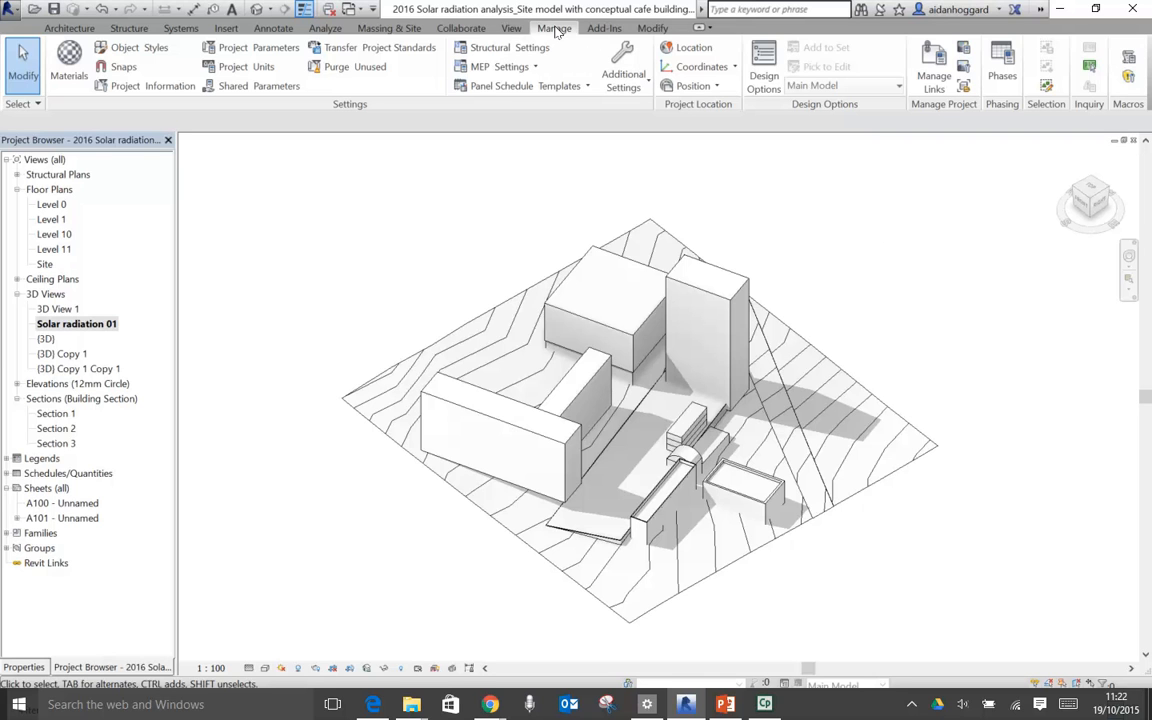
click(694, 48)
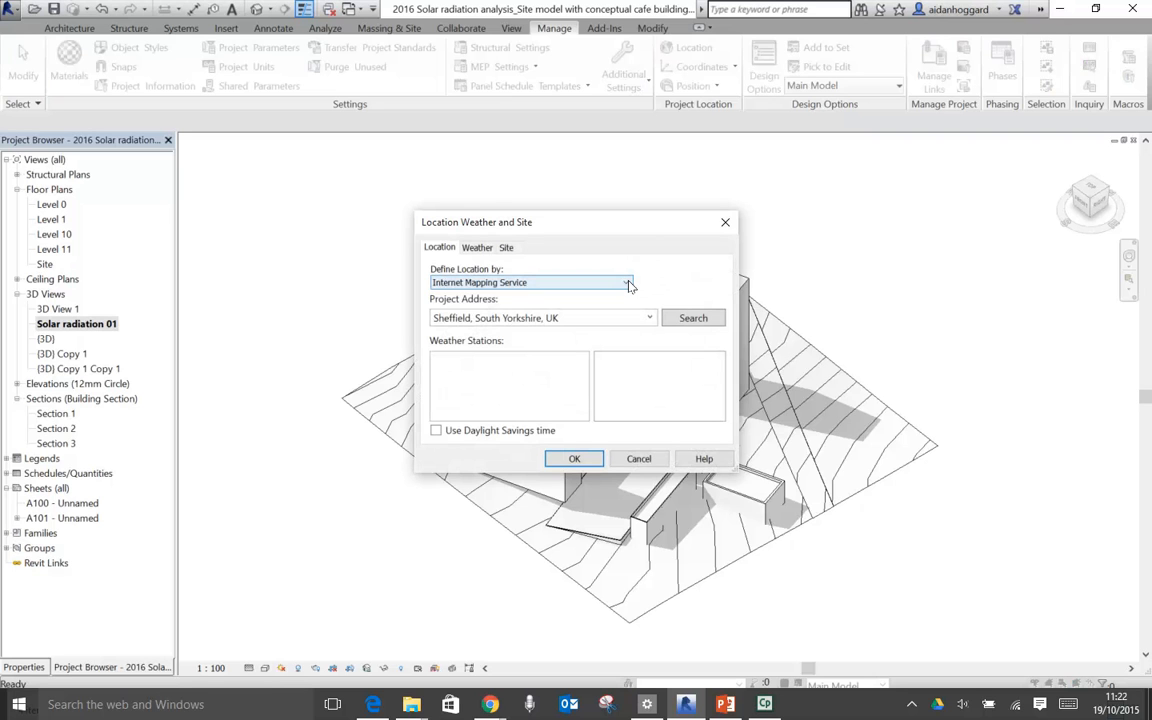
click(628, 284)
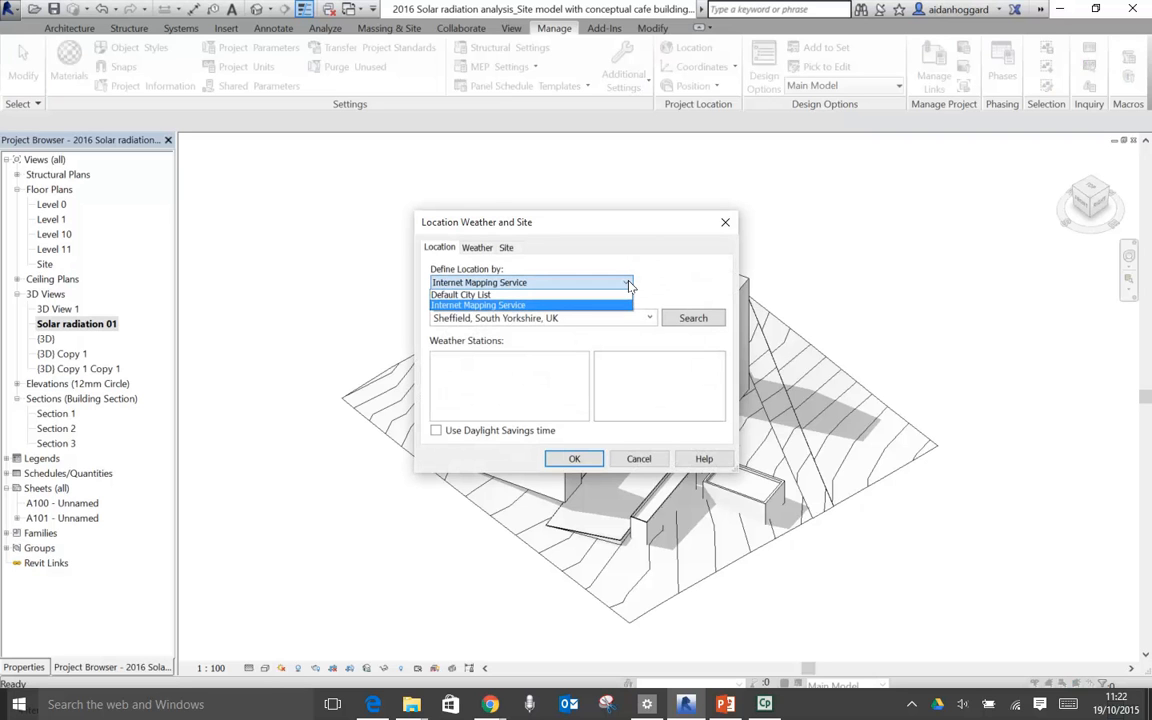
click(682, 281)
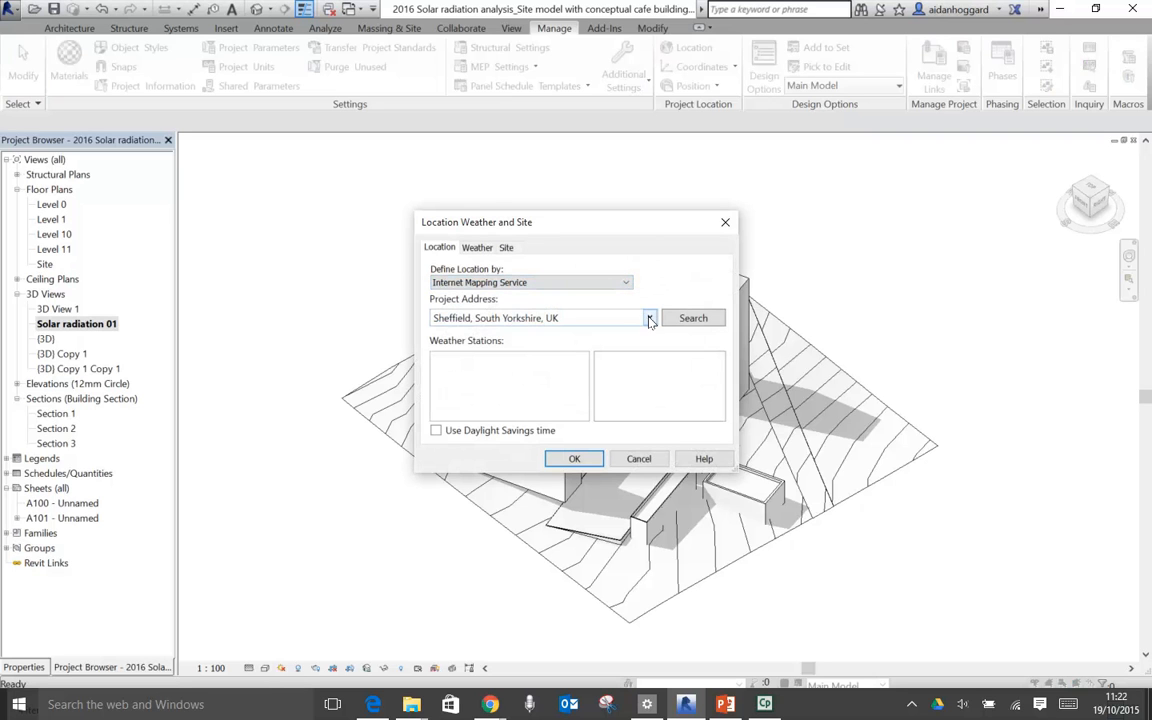
click(650, 318)
click(668, 292)
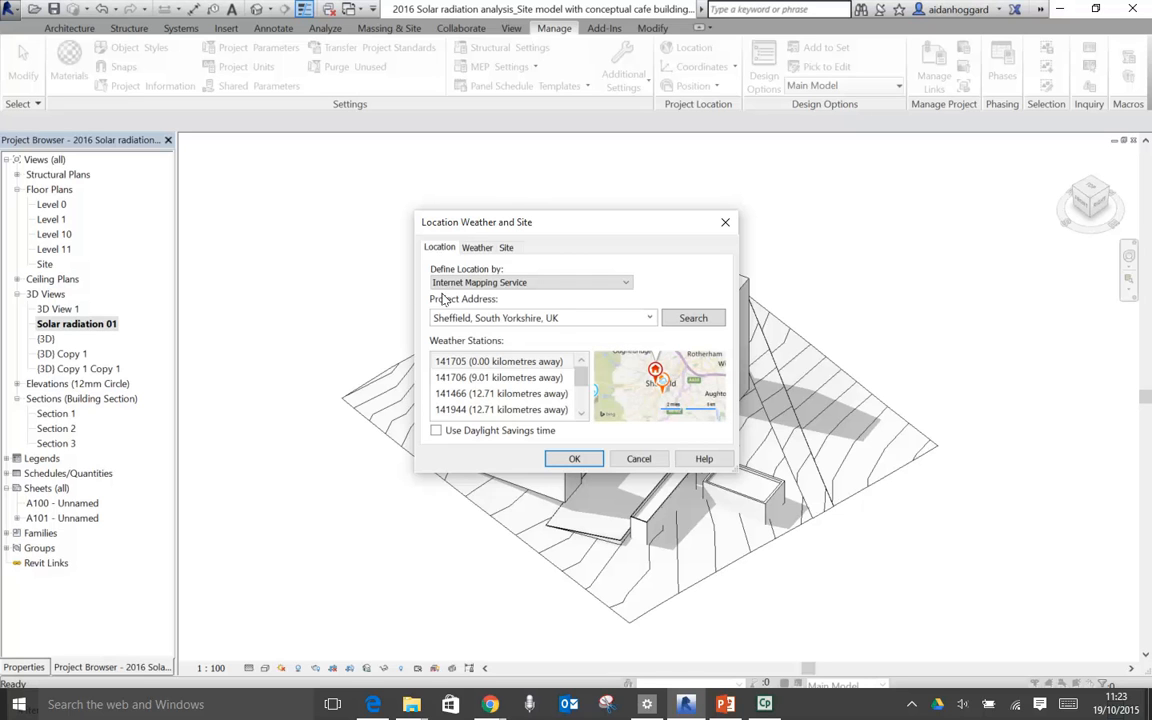
scroll(580, 388, down, 2)
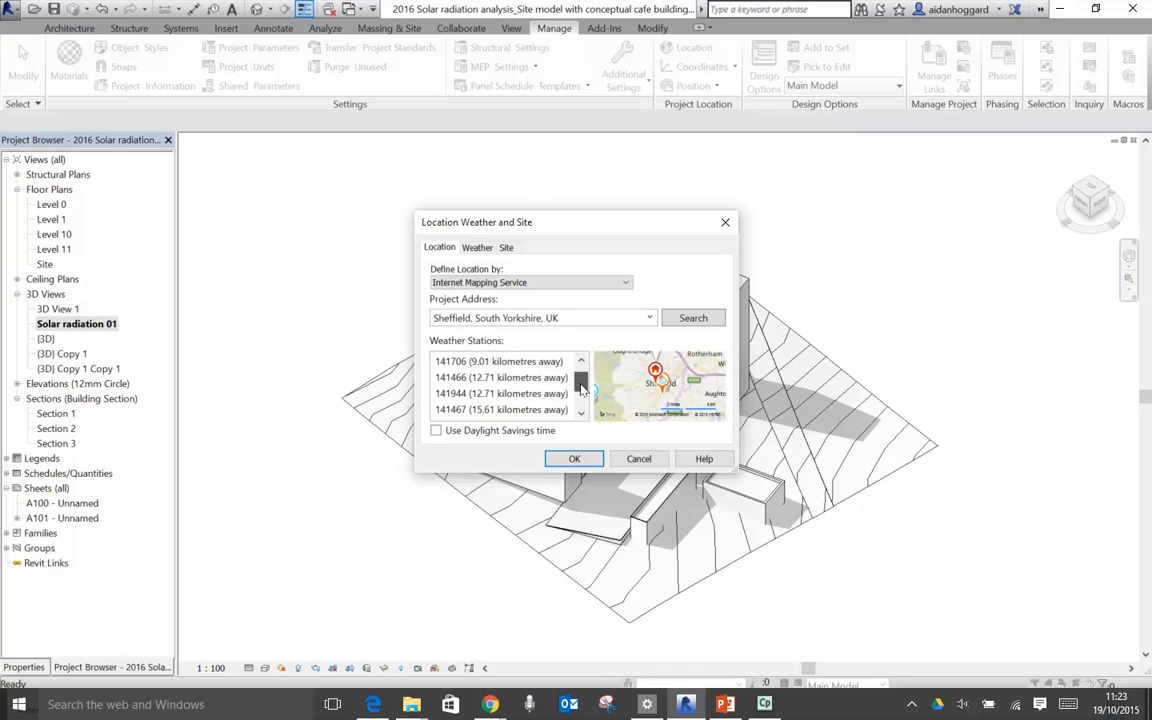
scroll(580, 388, up, 2)
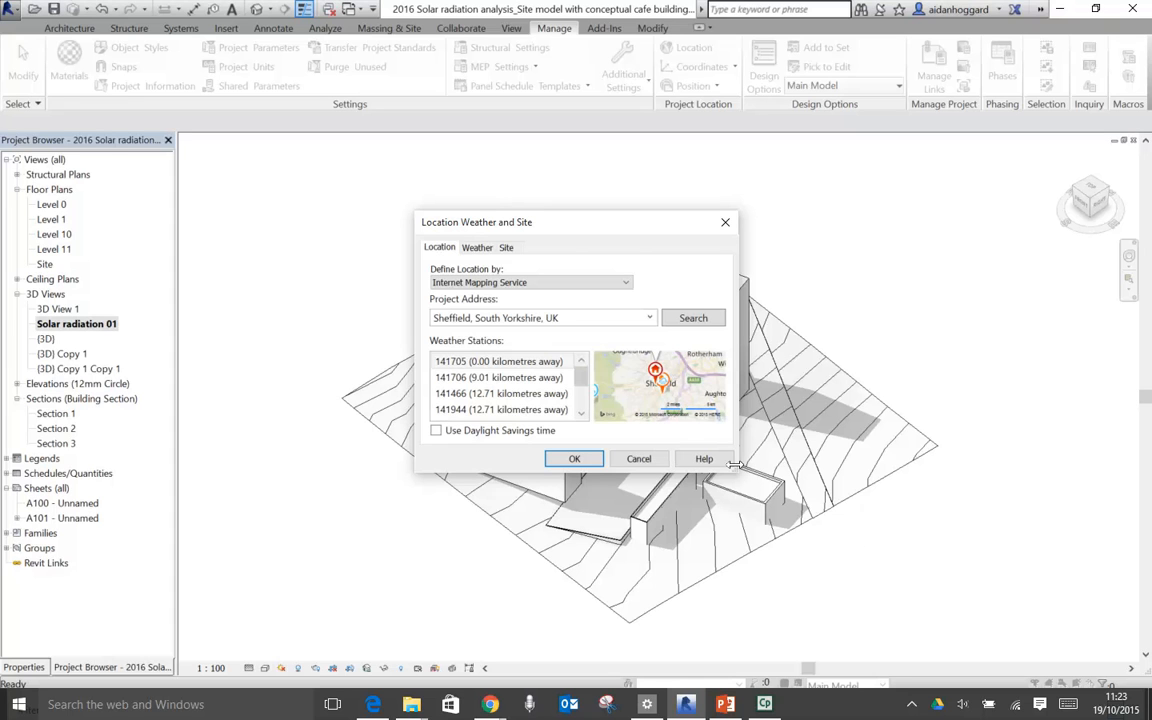
drag(735, 468, 1005, 625)
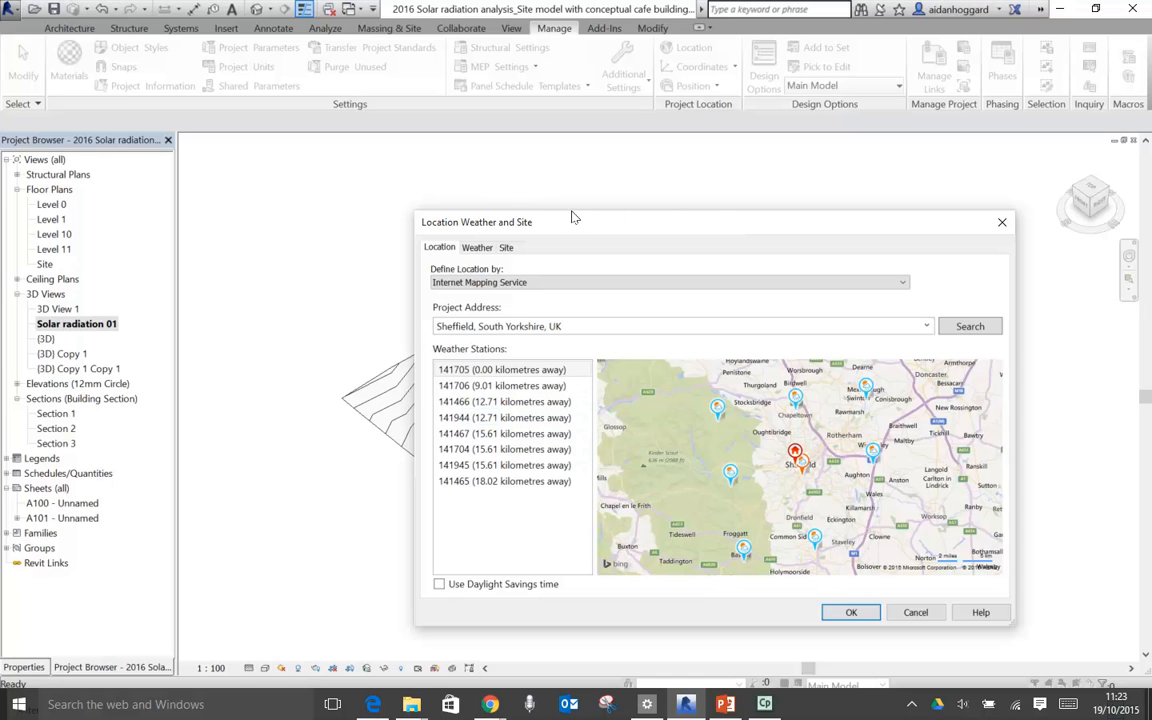
Step: Review the weather design data and site definitions, and accept the location settings
click(478, 249)
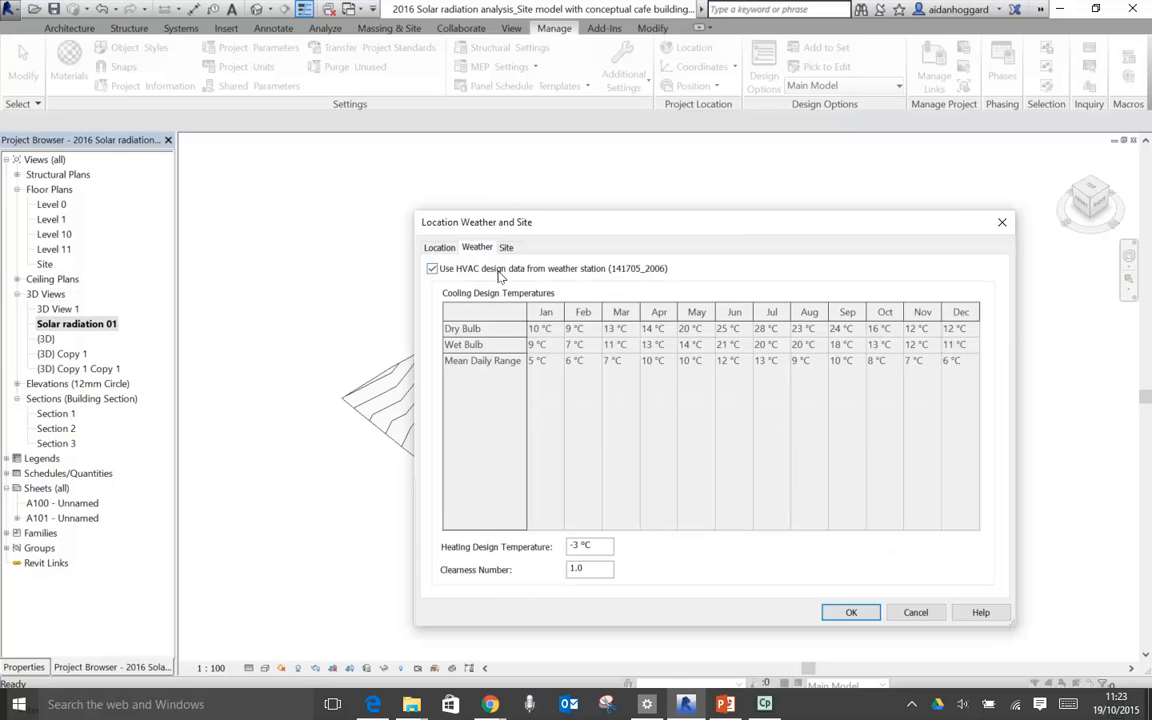
click(507, 249)
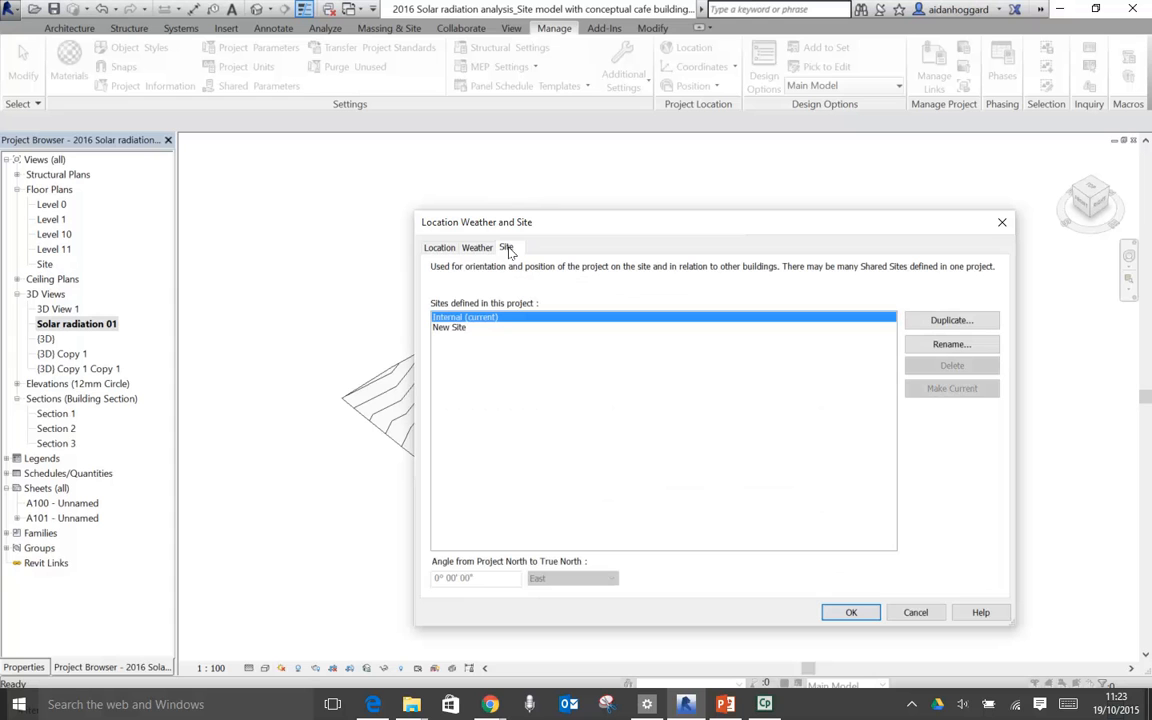
click(437, 249)
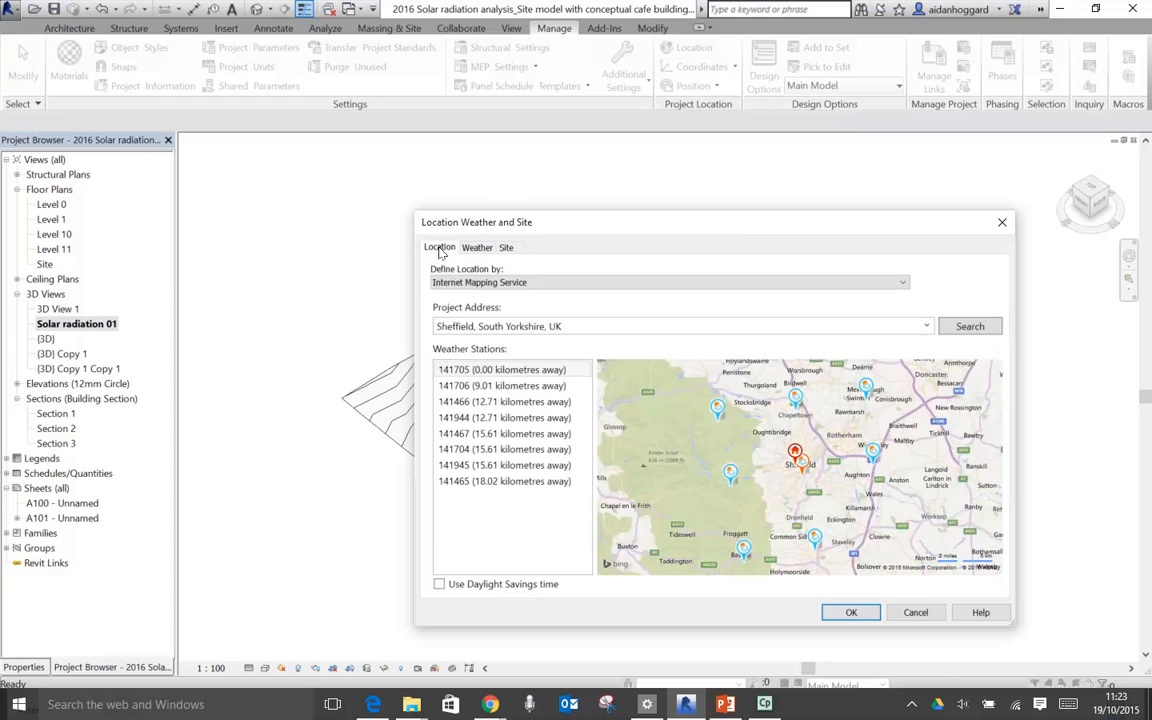
click(851, 613)
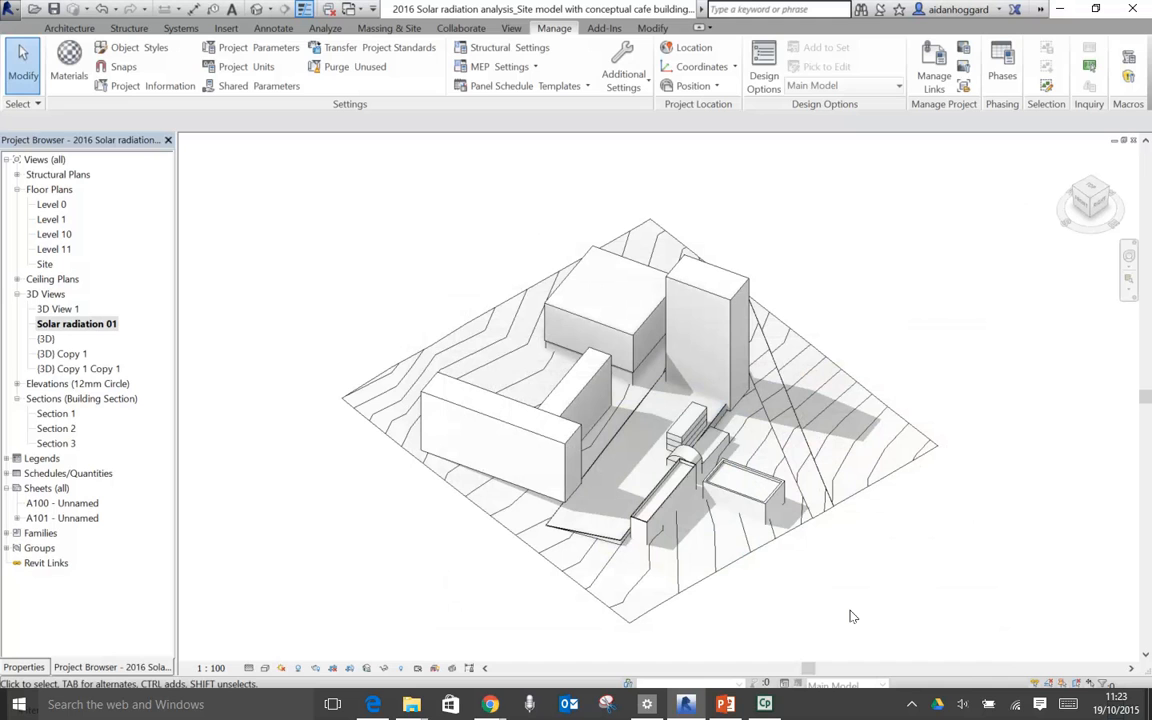
click(914, 707)
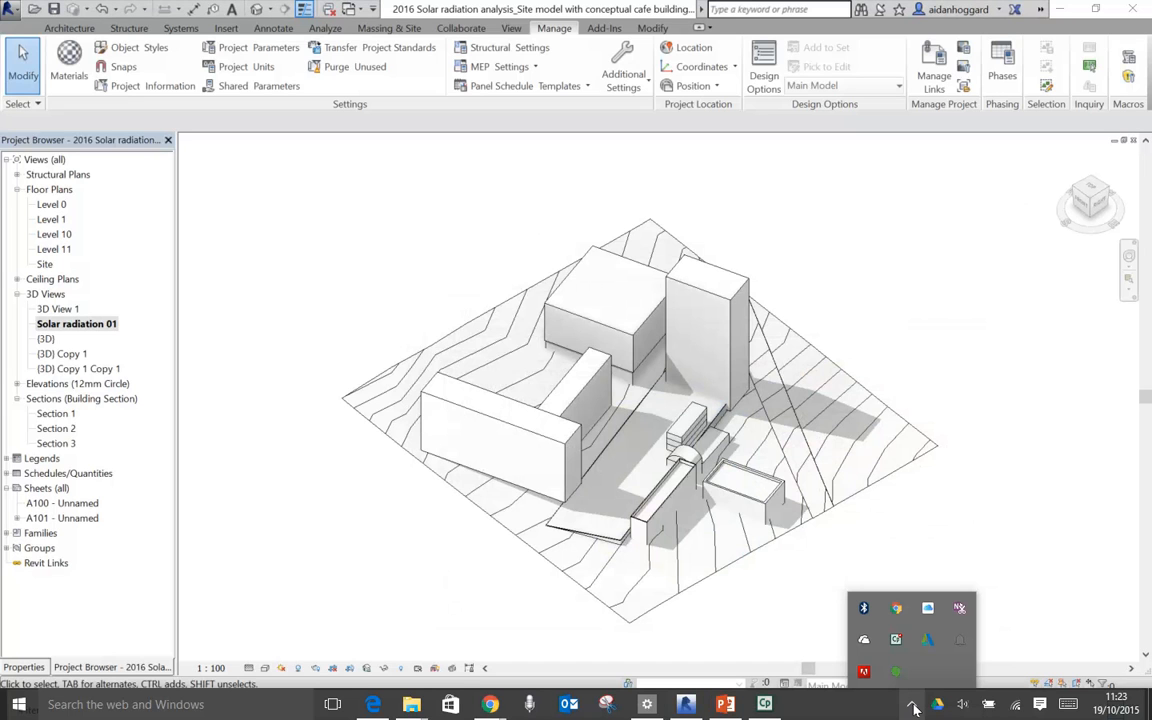
click(1004, 513)
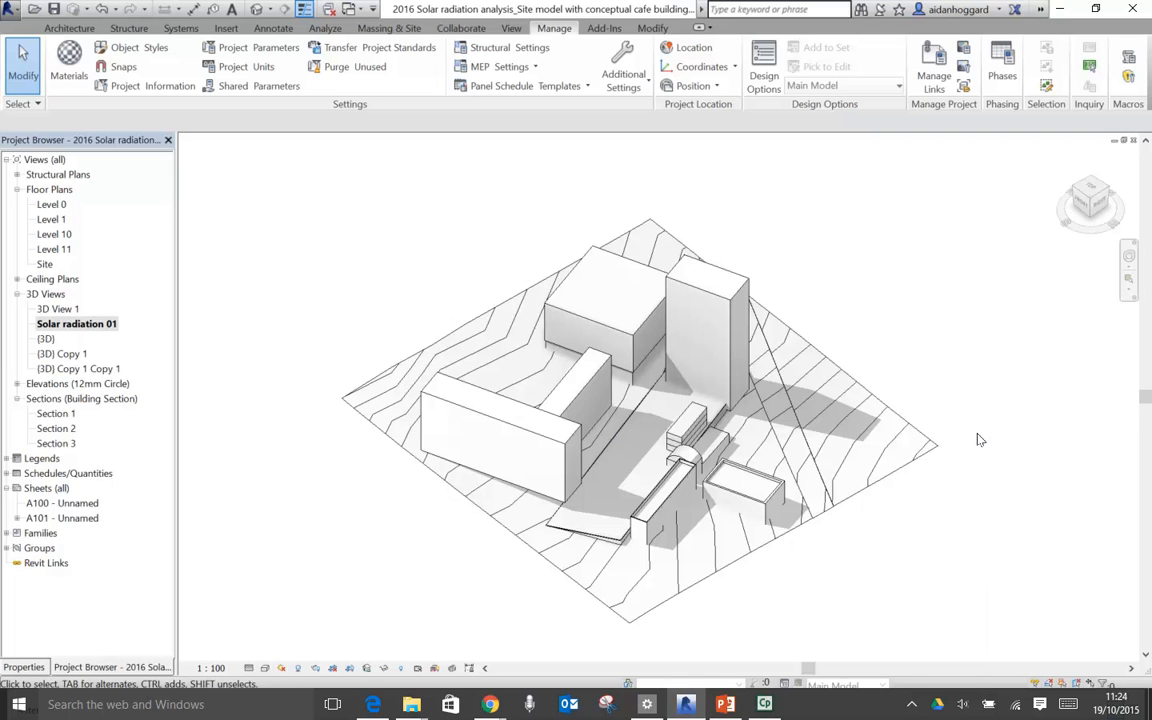
Step: Save the project and start Solar Analysis with the Custom analysis type, placing its dialog clear of the view cube
click(55, 10)
click(330, 29)
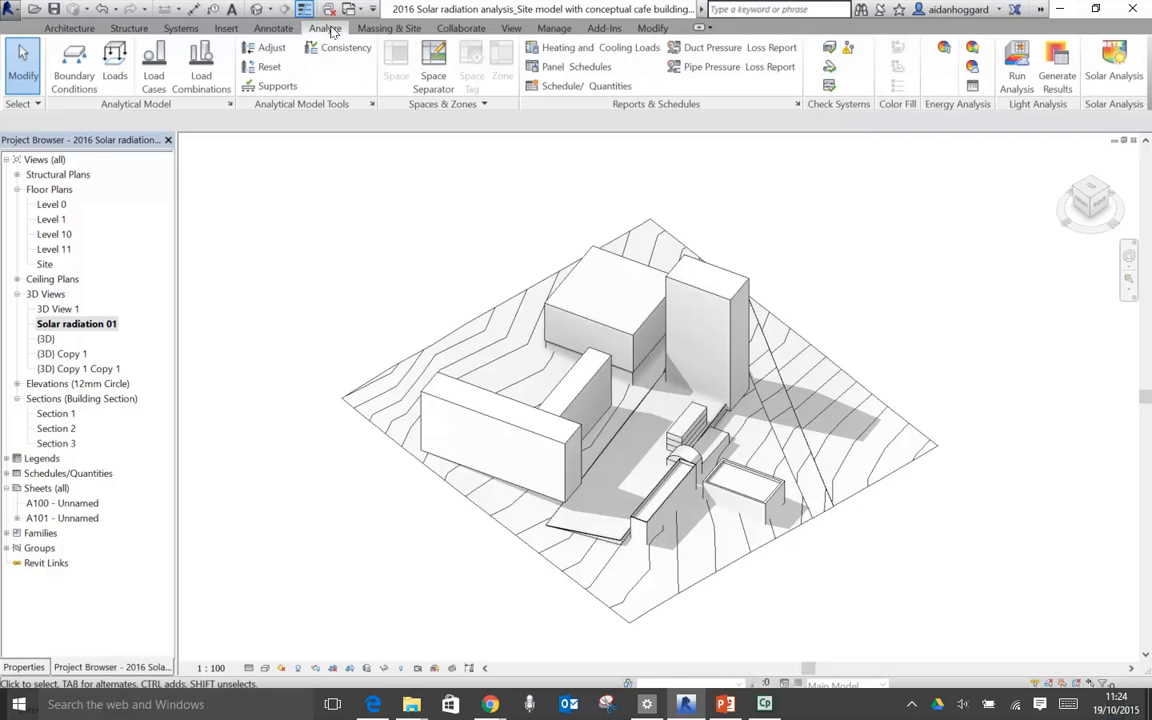
click(1114, 60)
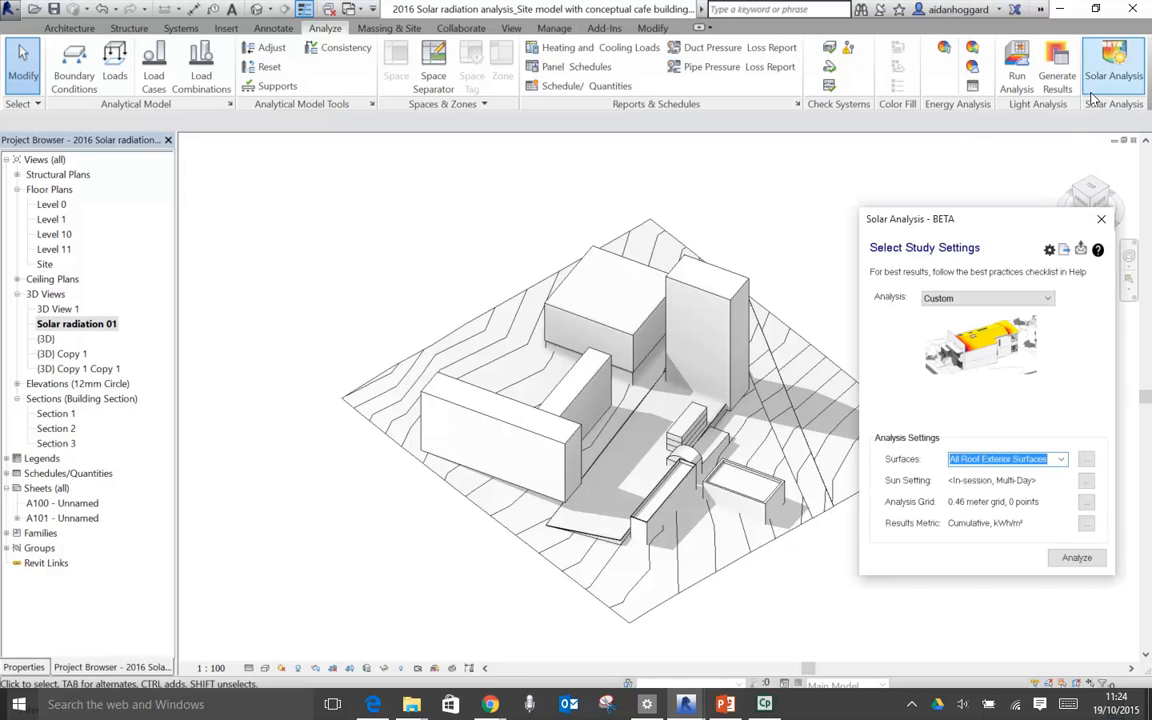
drag(972, 226, 1011, 297)
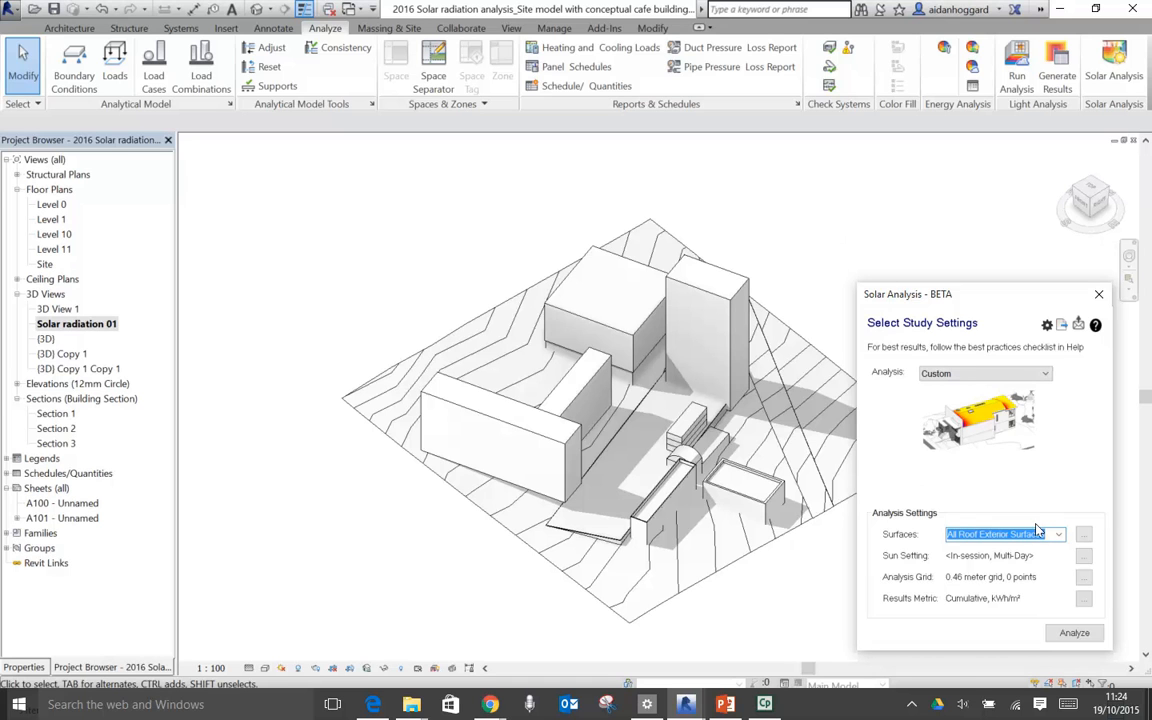
click(1046, 374)
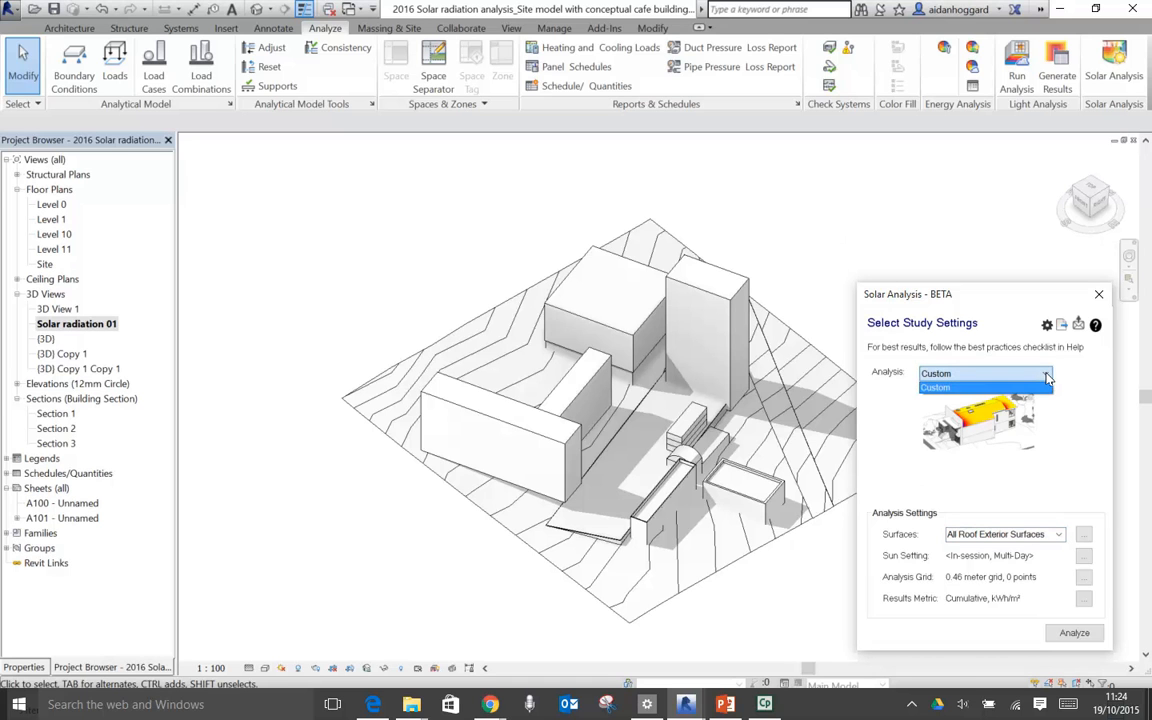
click(990, 387)
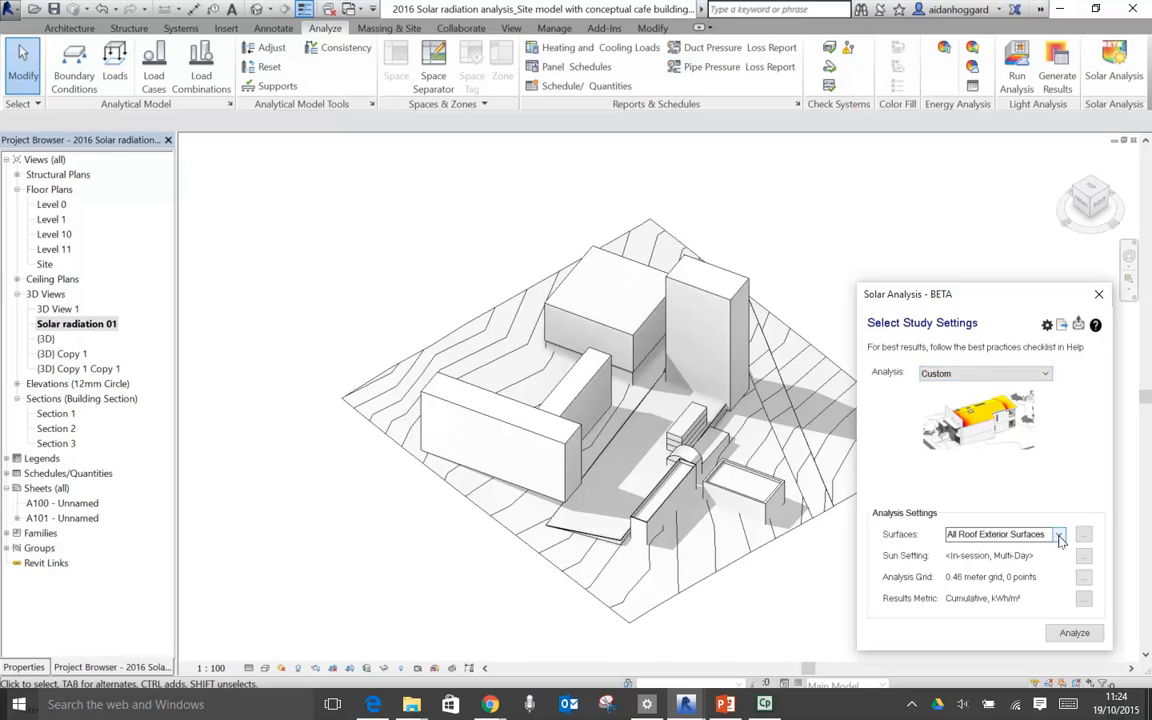
Step: Set the surfaces for the solar study to <user selection>
key(ctrl)
key(ctrl)
key(ctrl)
click(1058, 536)
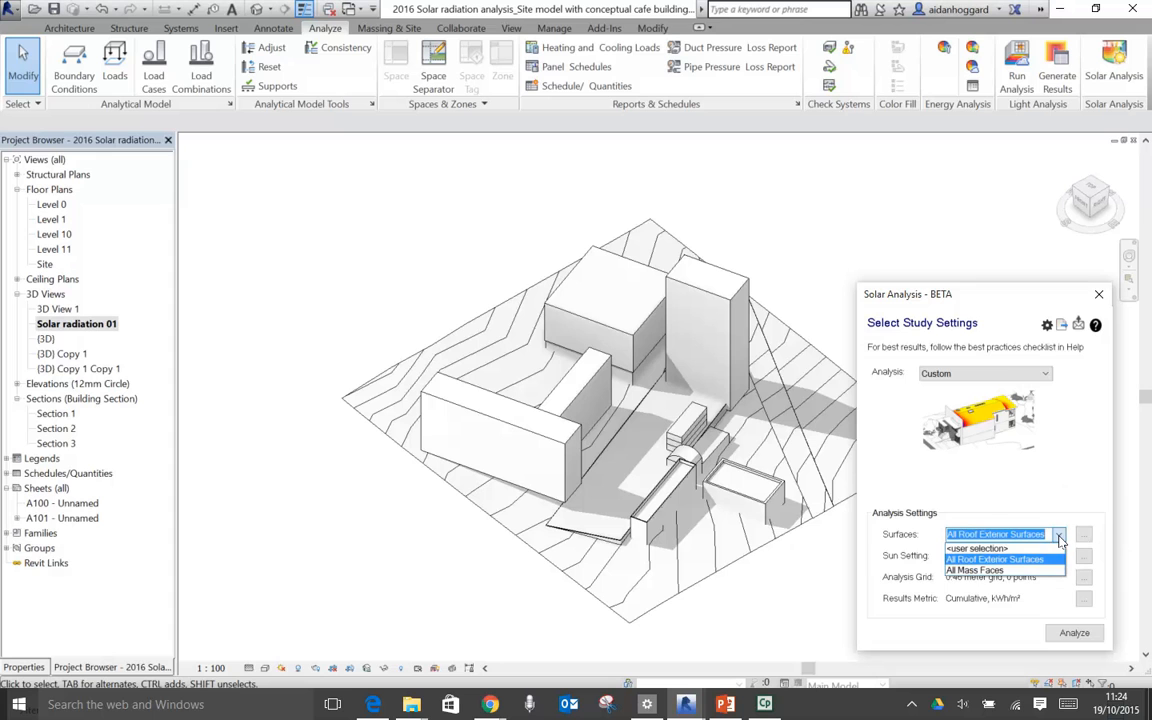
click(979, 550)
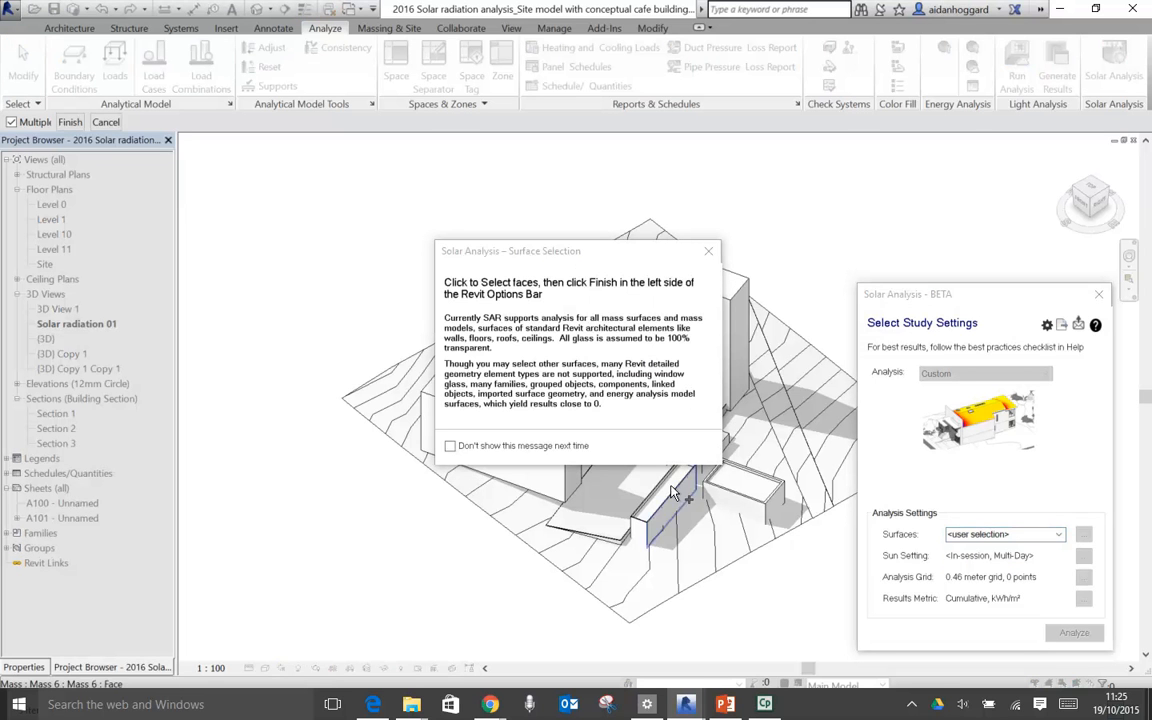
Step: Dismiss the surface selection message, try All Roof Exterior Surfaces as the study surfaces, and return the setting to <user selection>
click(708, 251)
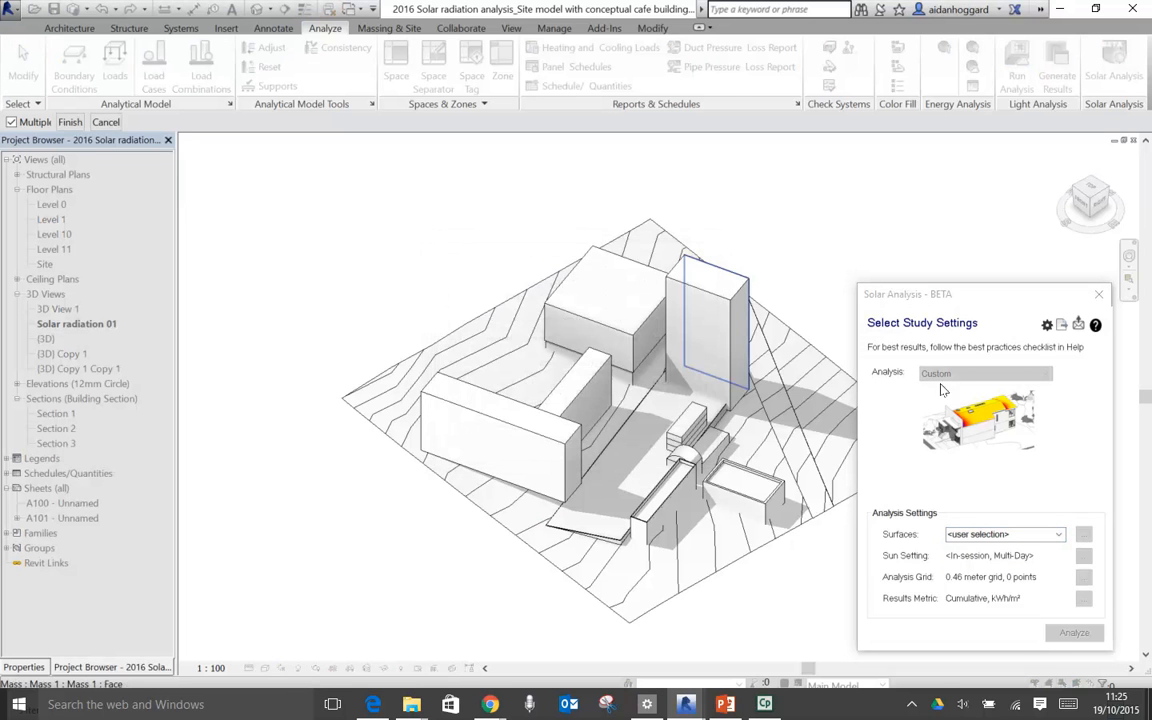
click(1058, 534)
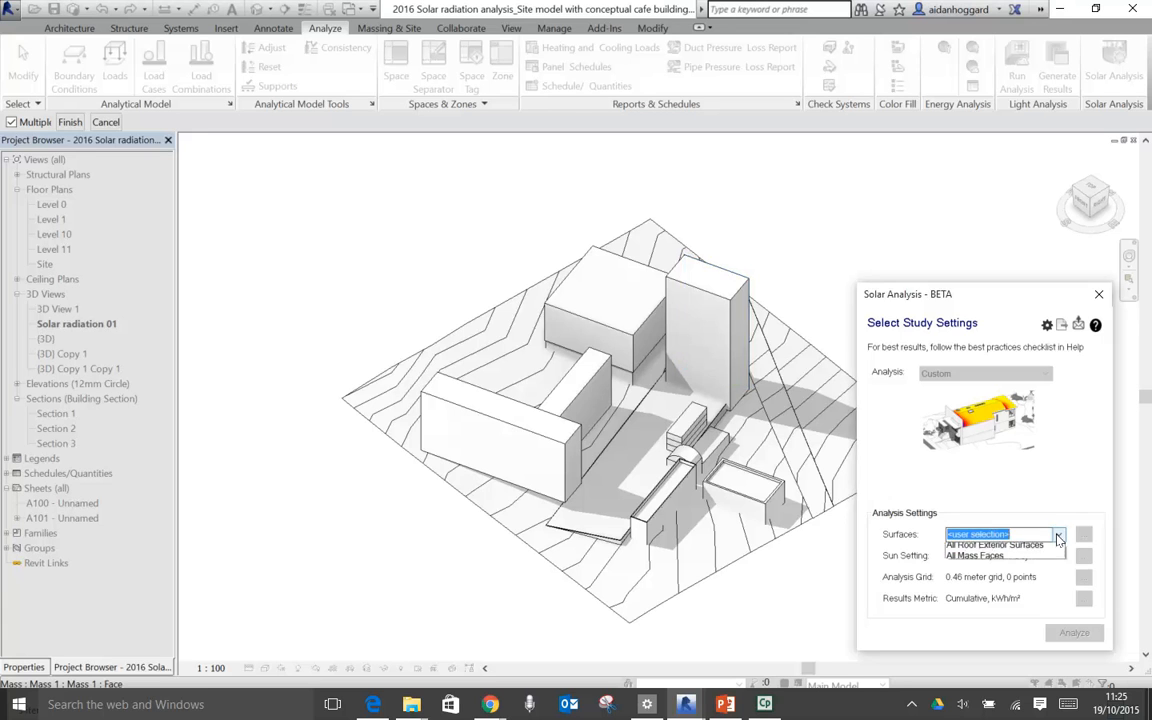
click(1020, 560)
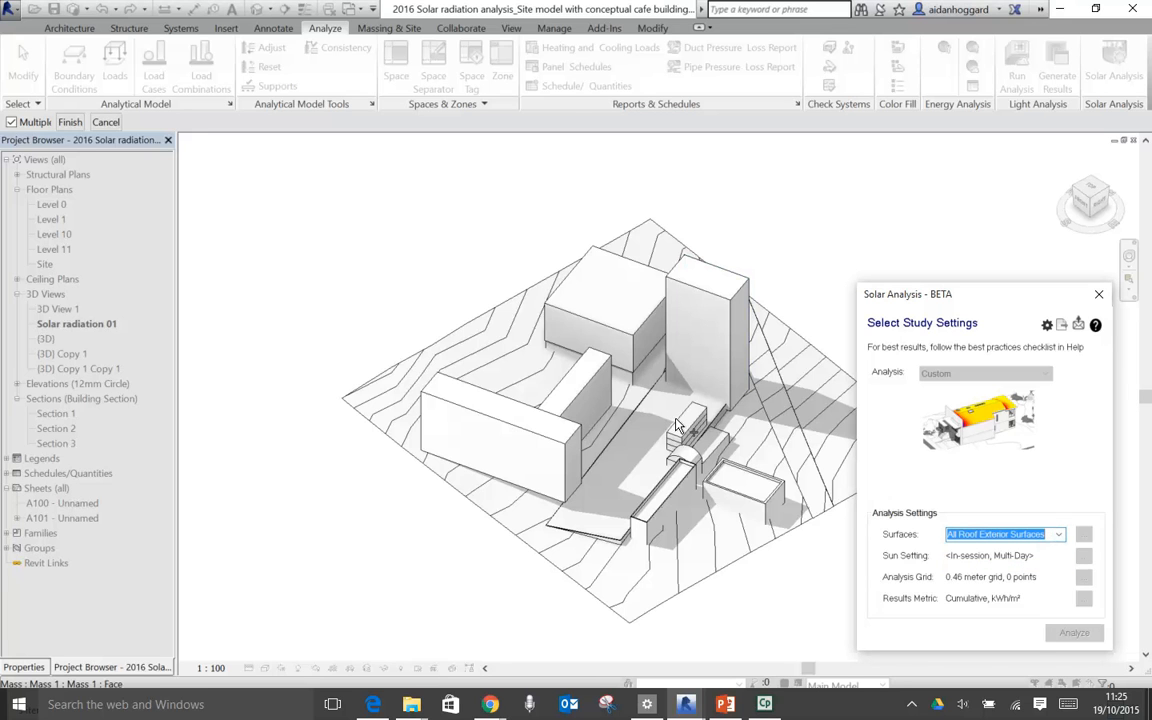
click(1059, 536)
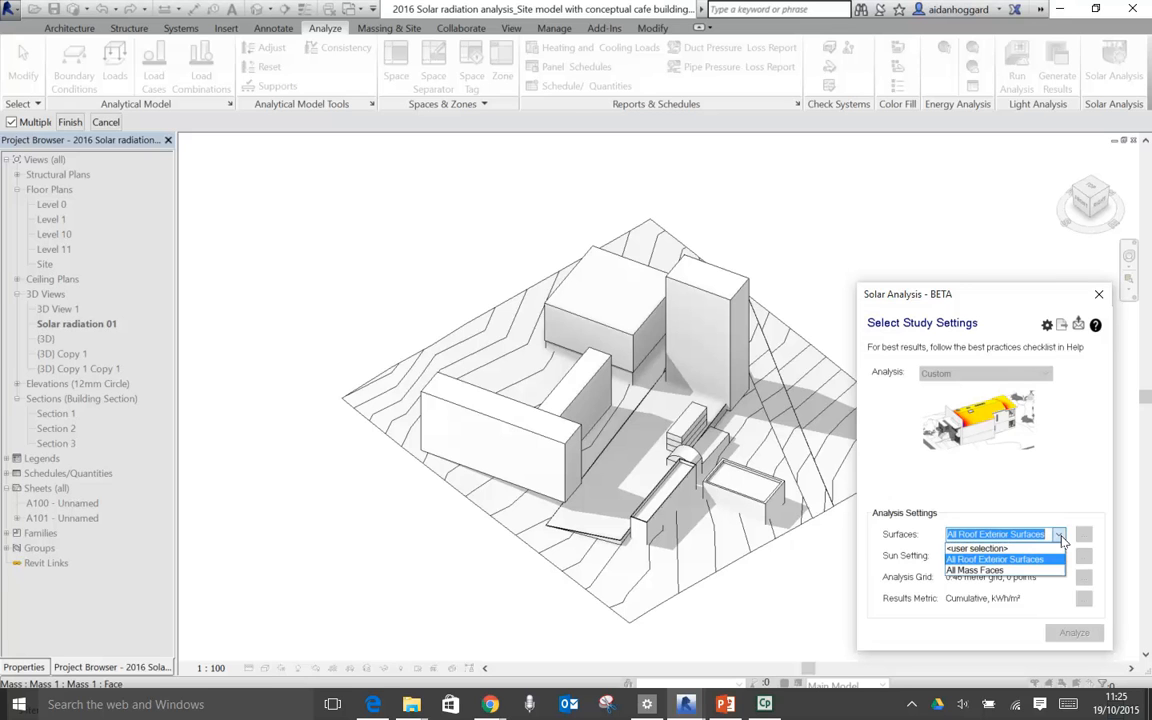
click(982, 549)
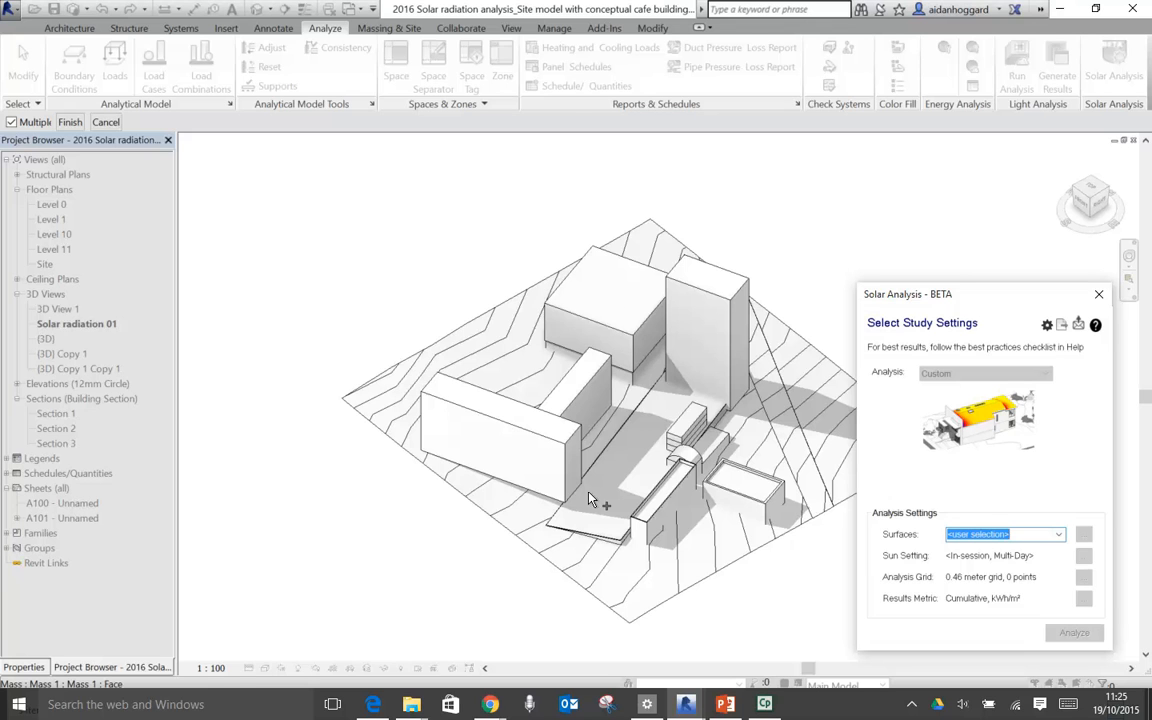
Step: Select the two visible side faces and the roof of both the tower and the neighbouring rear block for the study
key(ctrl)
key(ctrl)
key(ctrl)
click(706, 323)
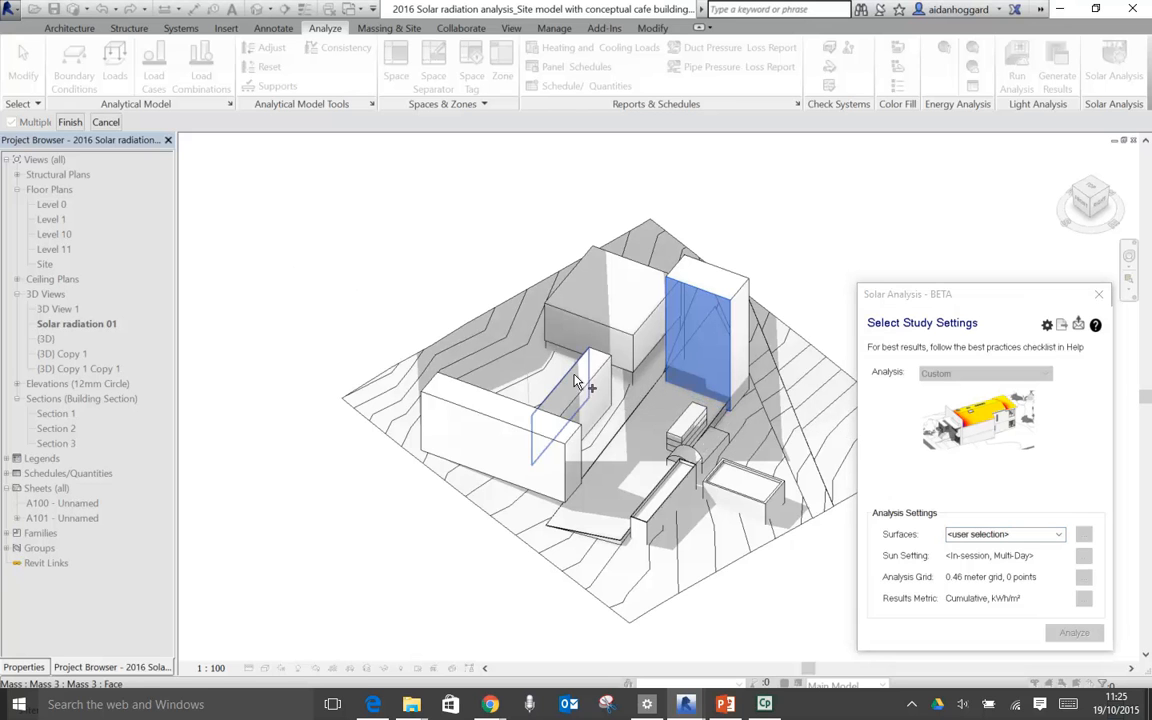
click(627, 352)
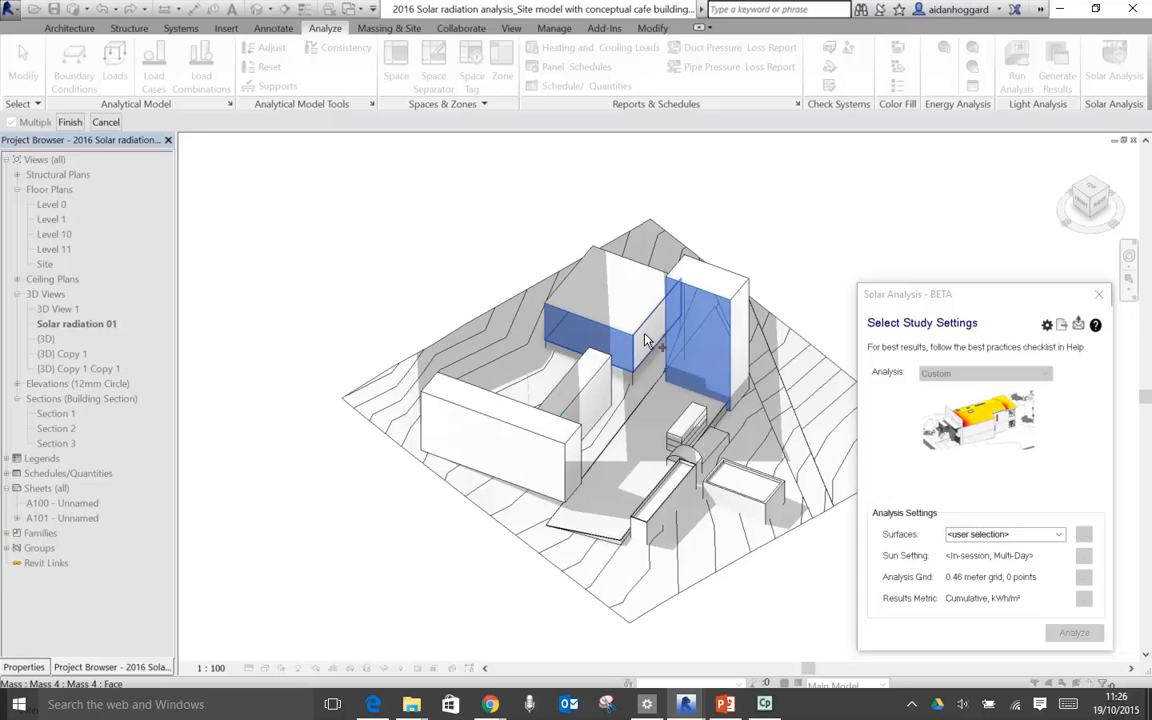
click(646, 343)
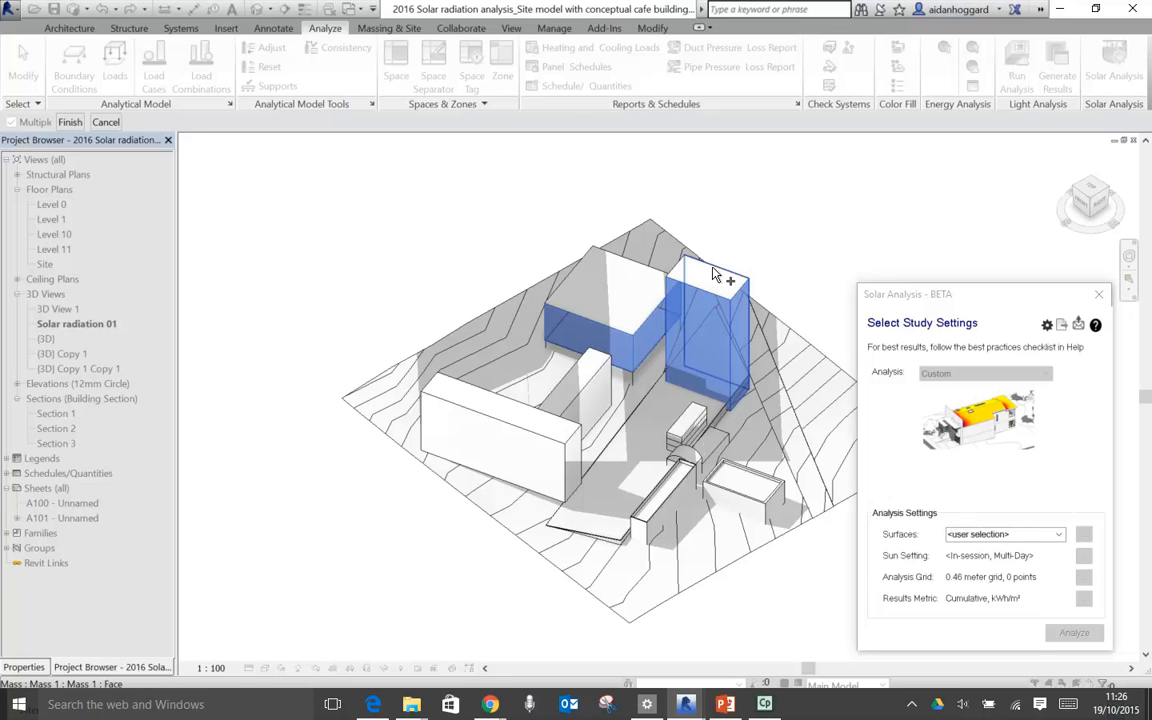
click(716, 272)
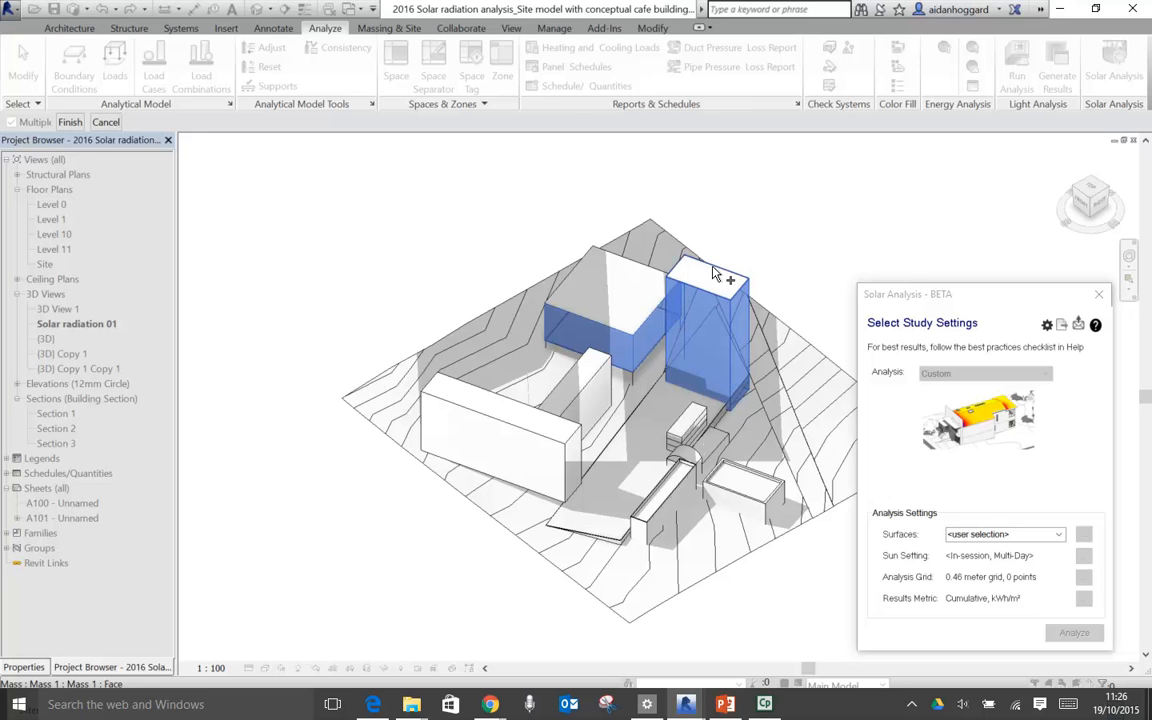
click(624, 291)
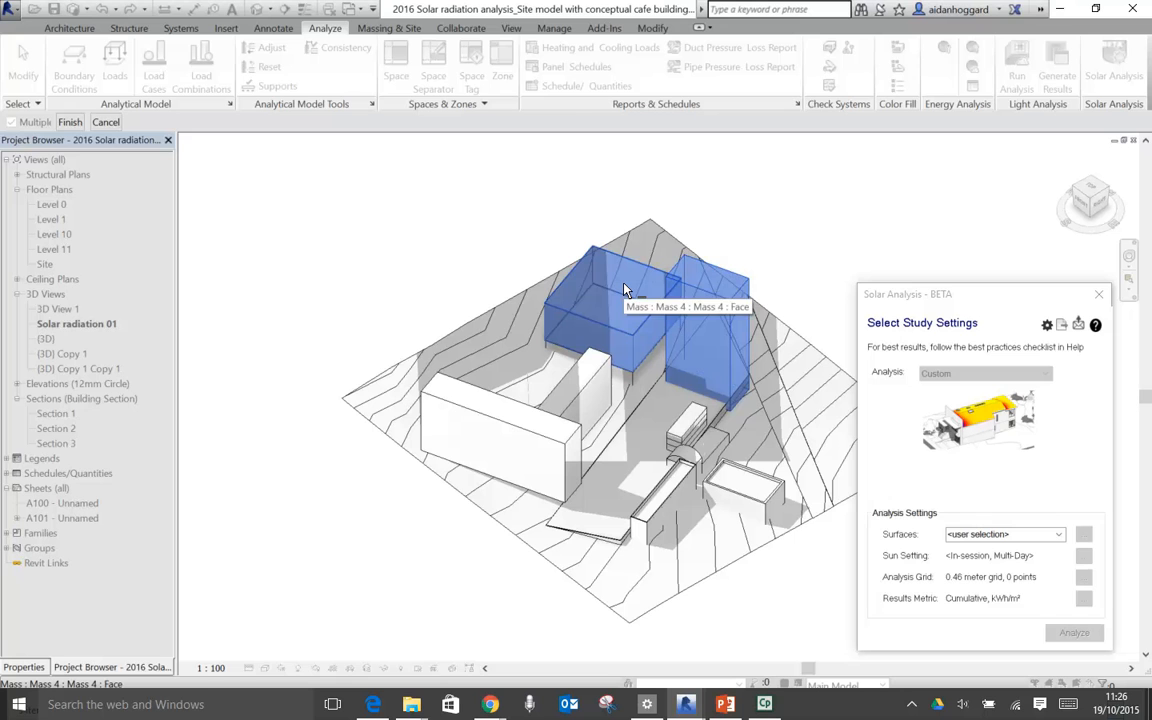
Step: Add the forecourt pad surface and the forecourt-facing side of the low L-shaped block to the selected faces
click(645, 418)
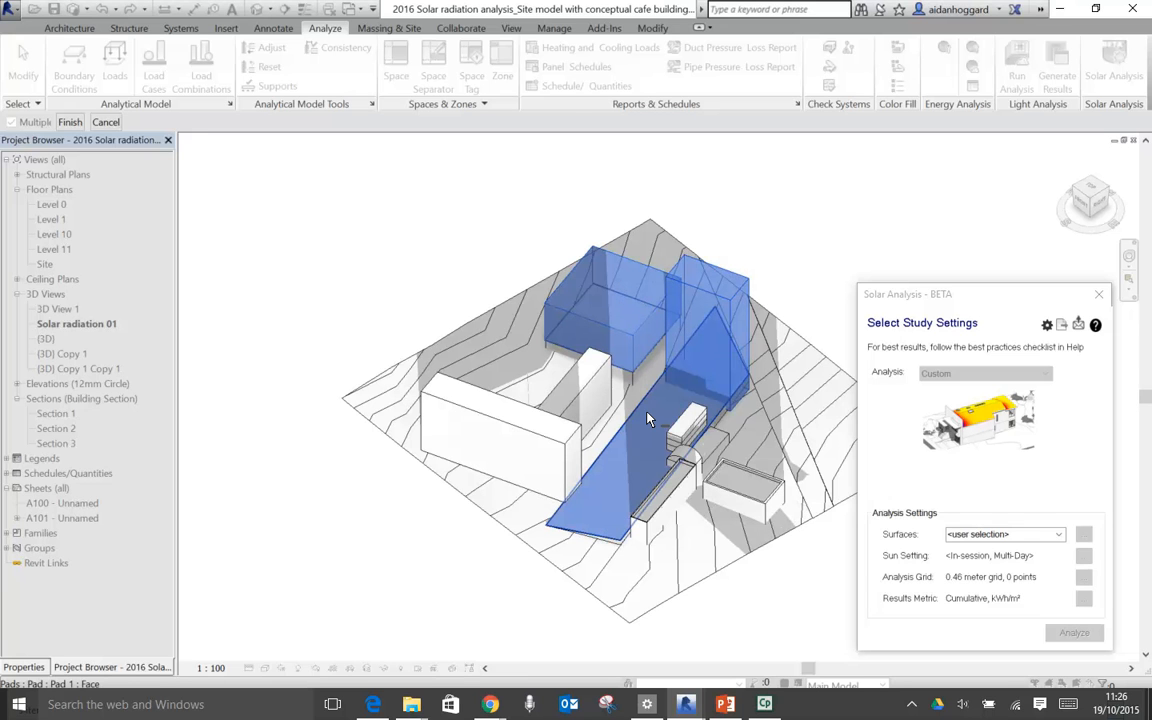
click(595, 388)
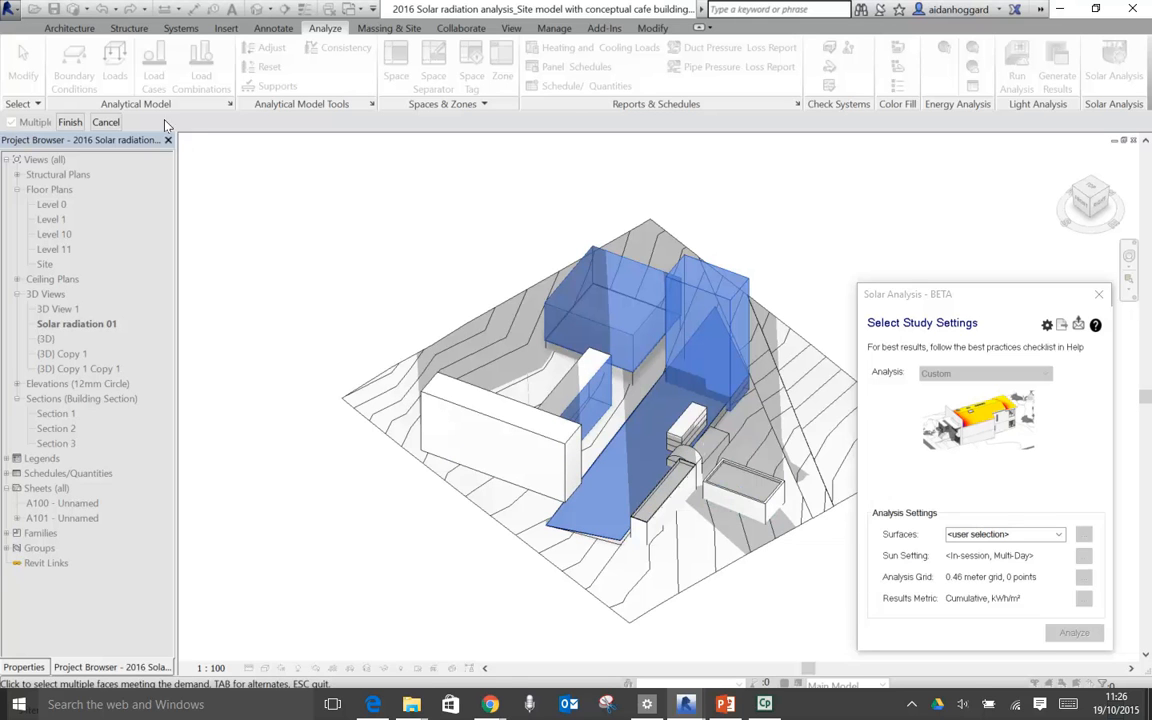
key(ctrl)
key(ctrl)
key(ctrl)
key(ctrl)
key(ctrl)
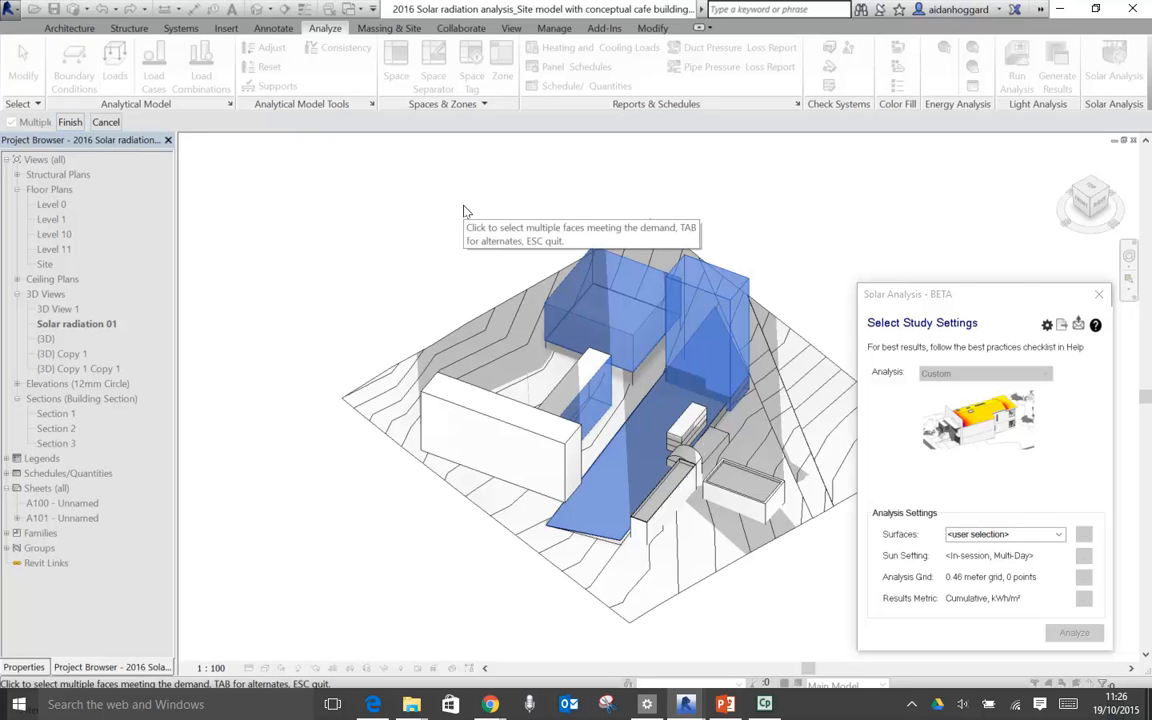
Step: Finish the face selection, dismissing the repeated message and moving the Solar Analysis dialog nearer the model
click(70, 123)
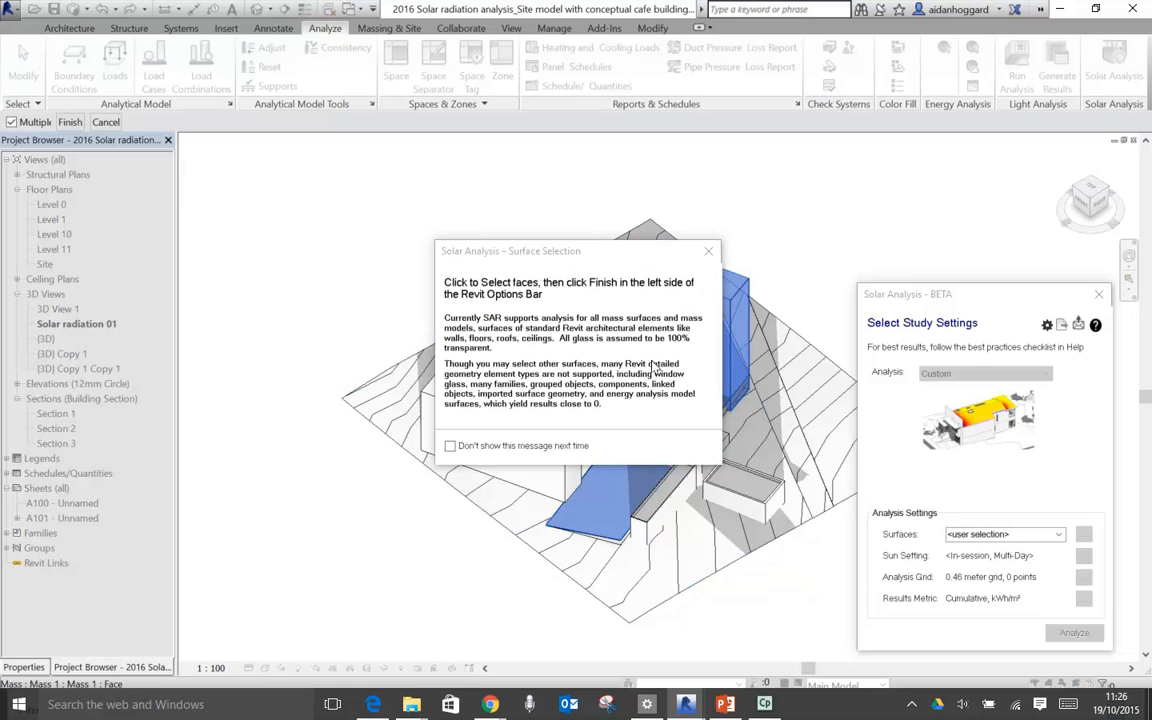
click(708, 250)
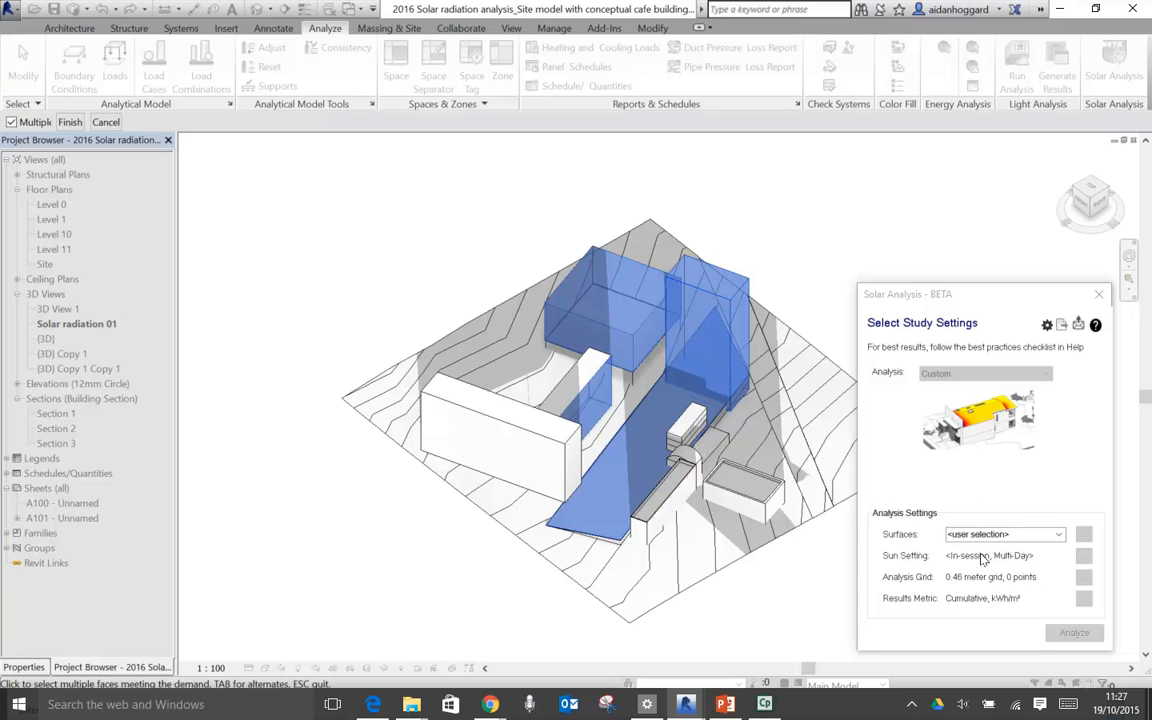
key(ctrl)
key(ctrl)
click(1085, 561)
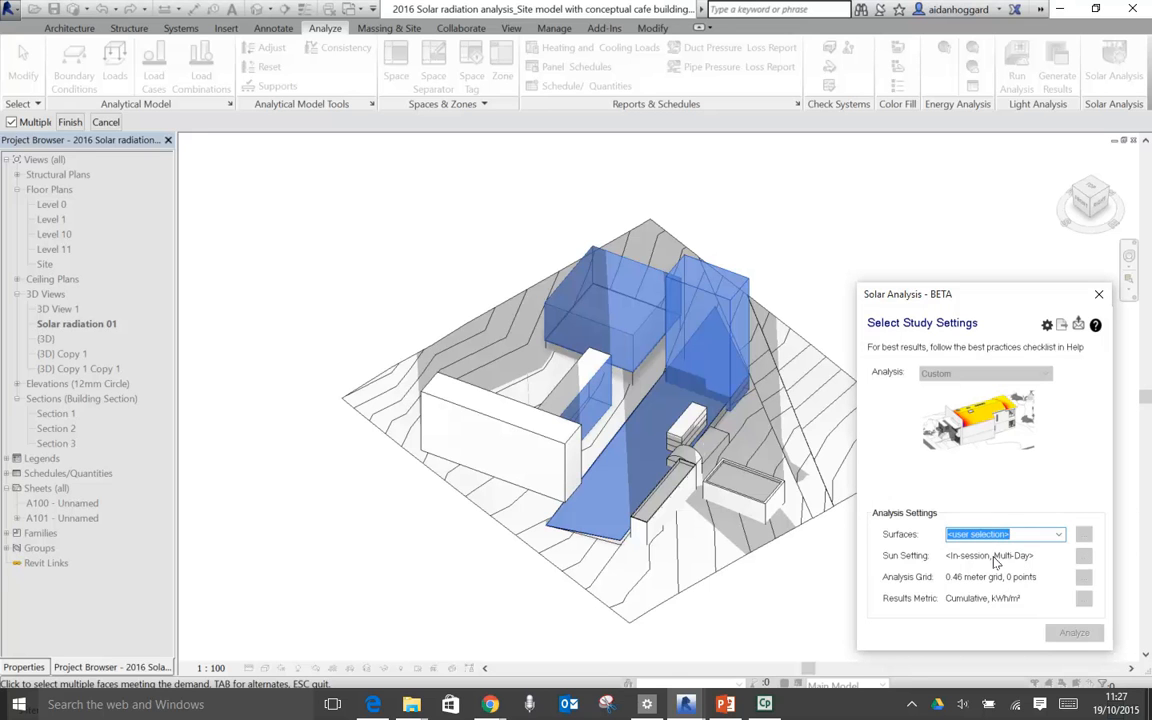
drag(993, 290, 941, 216)
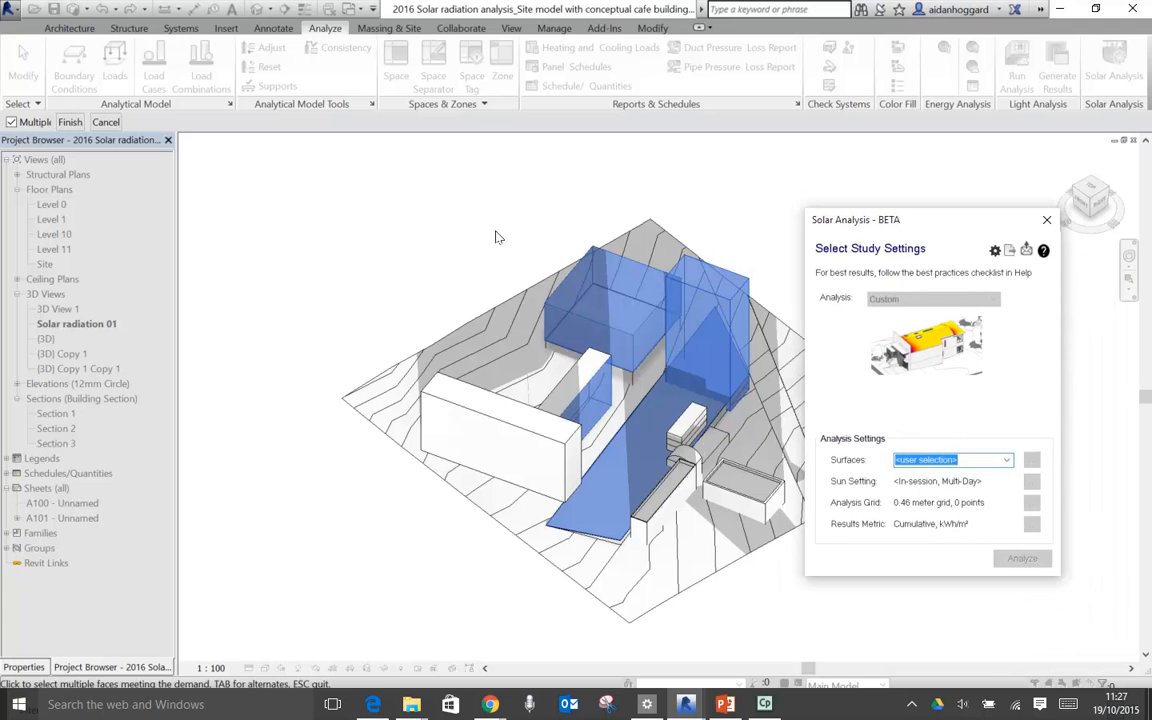
click(77, 123)
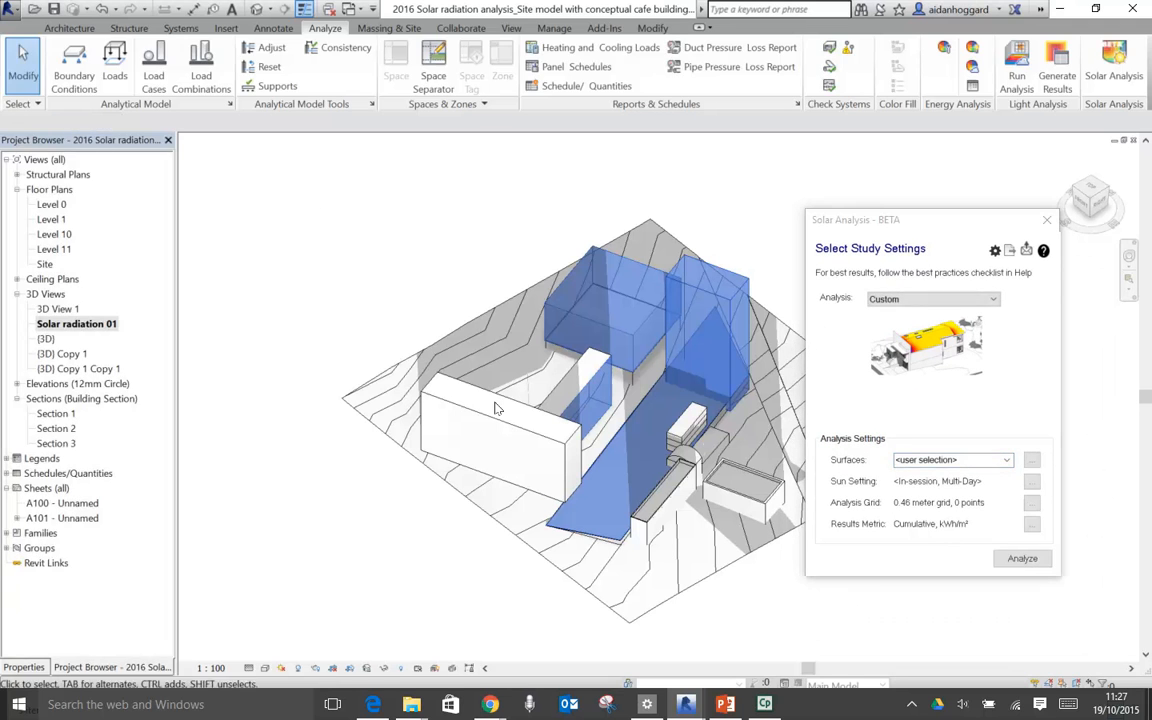
Step: Open the sun settings of the study and examine the Multi-Day presets and the start date calendar
click(1032, 485)
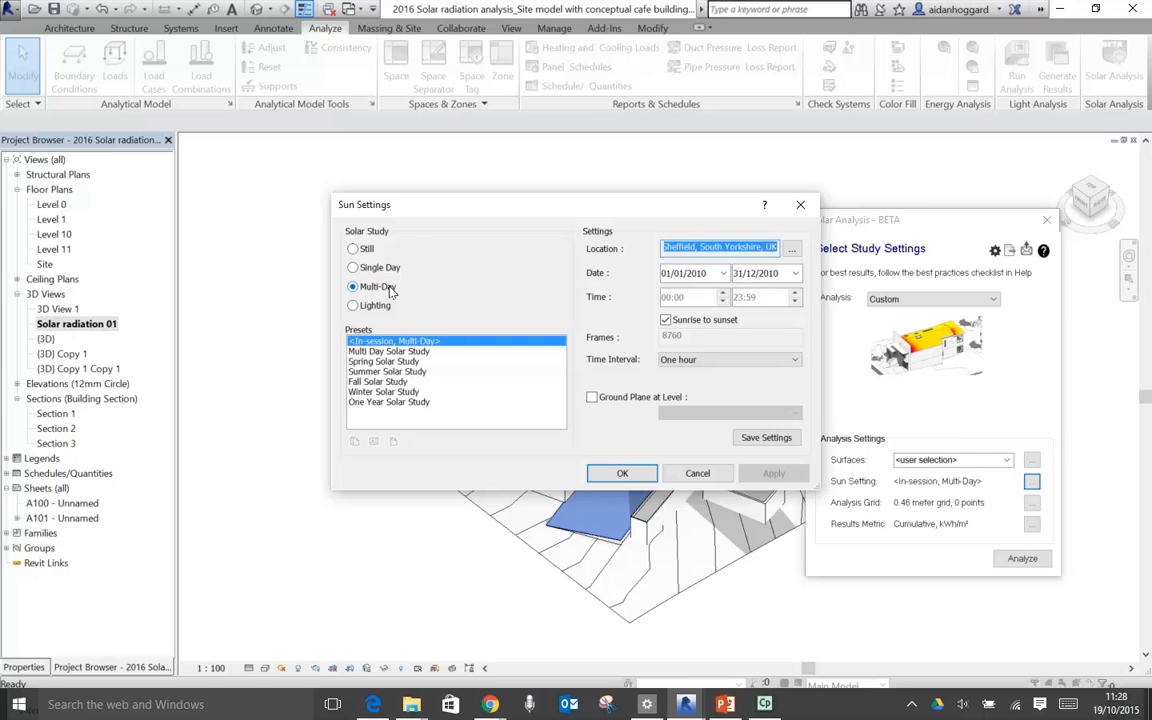
click(366, 418)
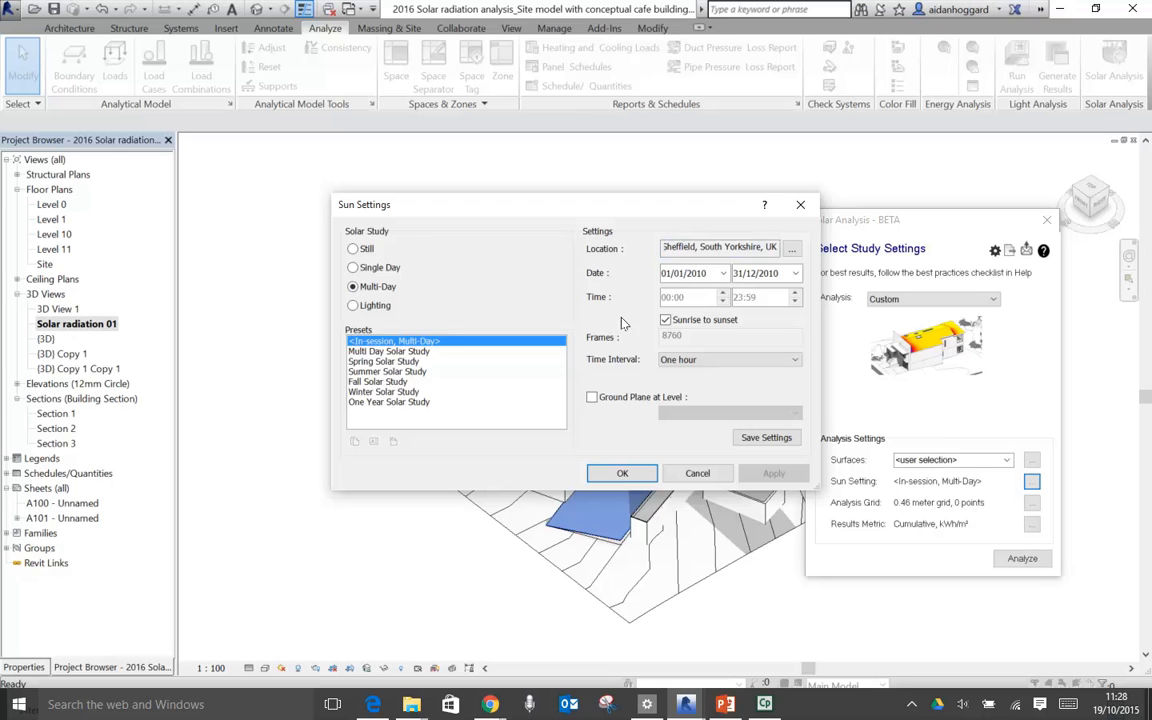
click(723, 273)
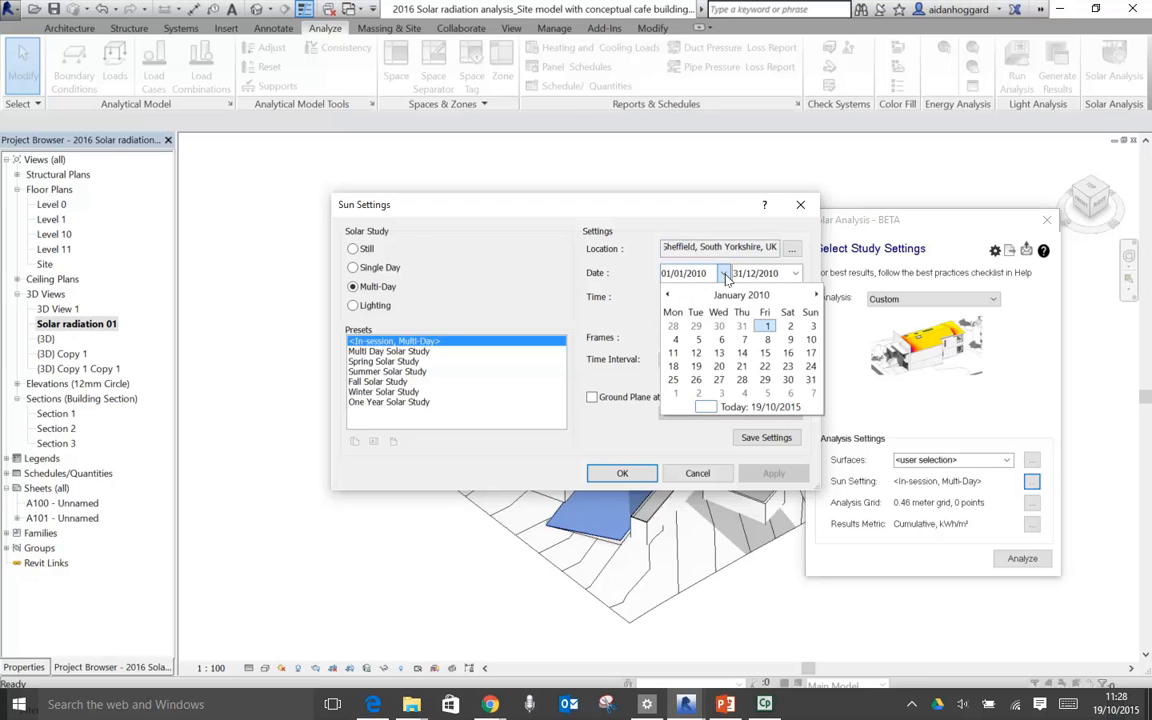
click(723, 273)
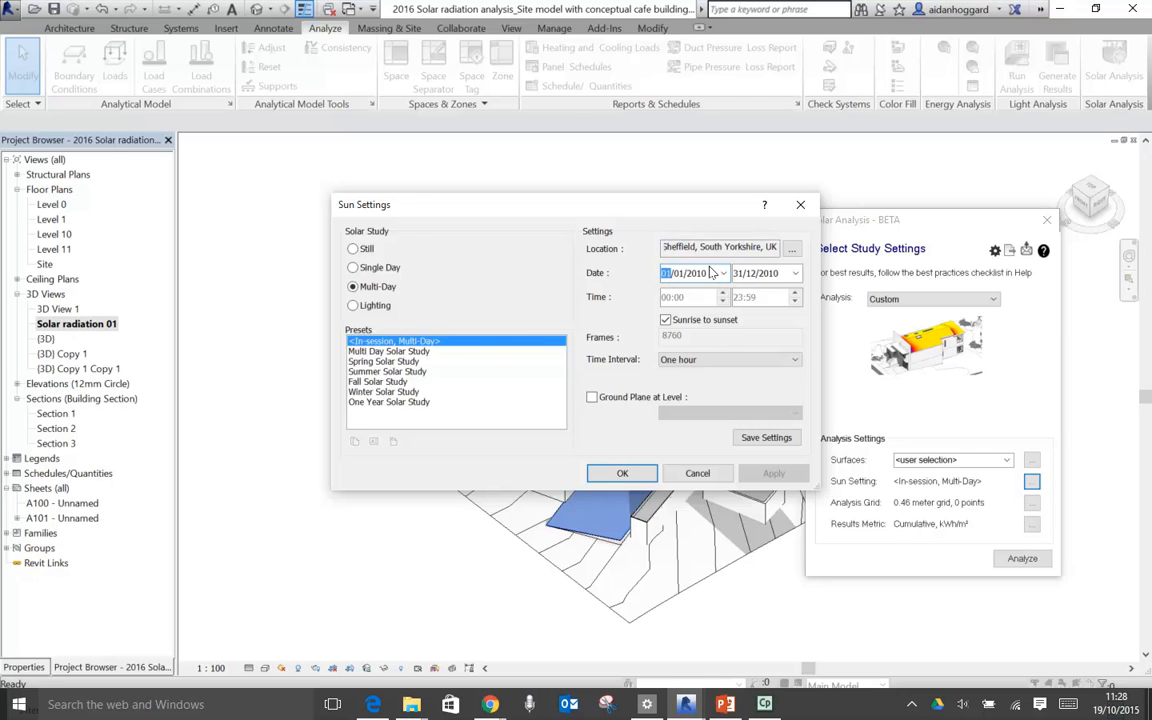
Step: Duplicate the Winter Solar Study preset under the name Forecourt Winter Solar Study 01
click(378, 392)
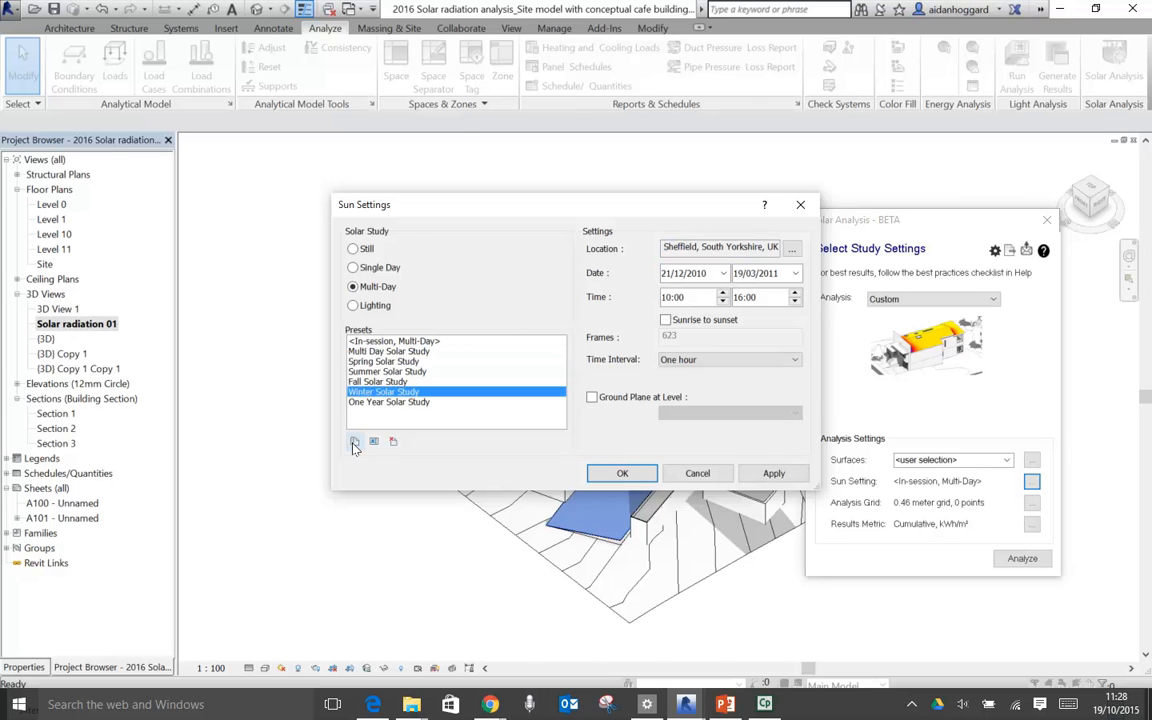
click(354, 445)
click(354, 445)
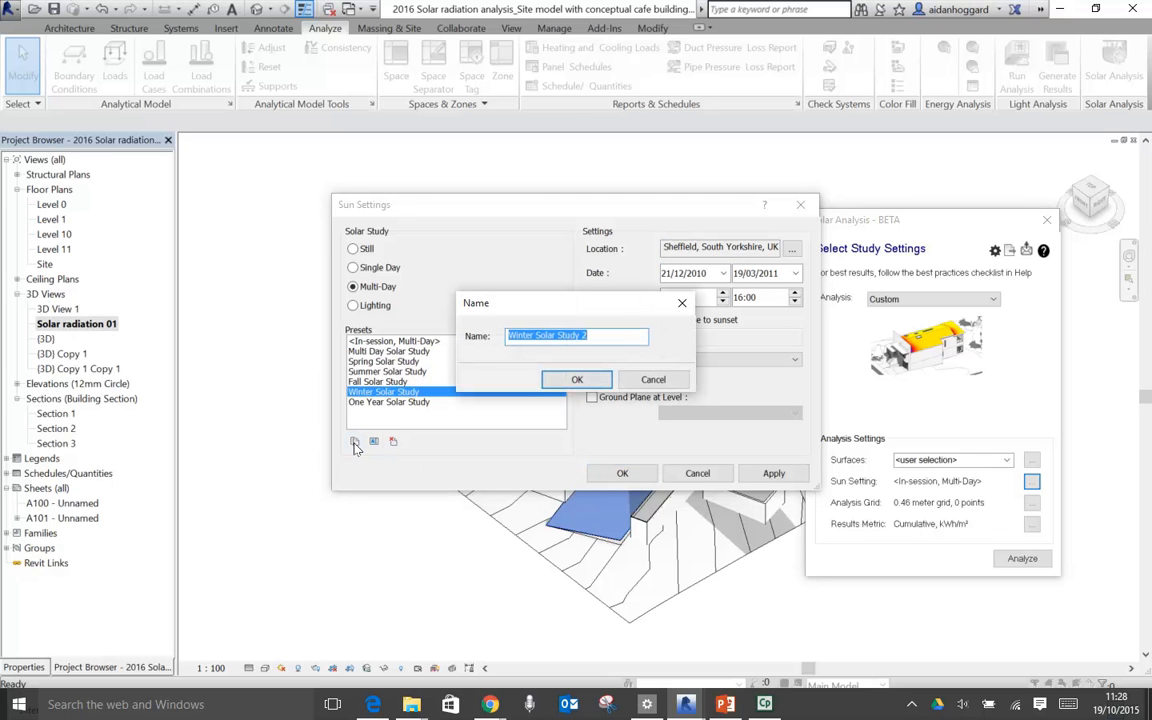
click(588, 336)
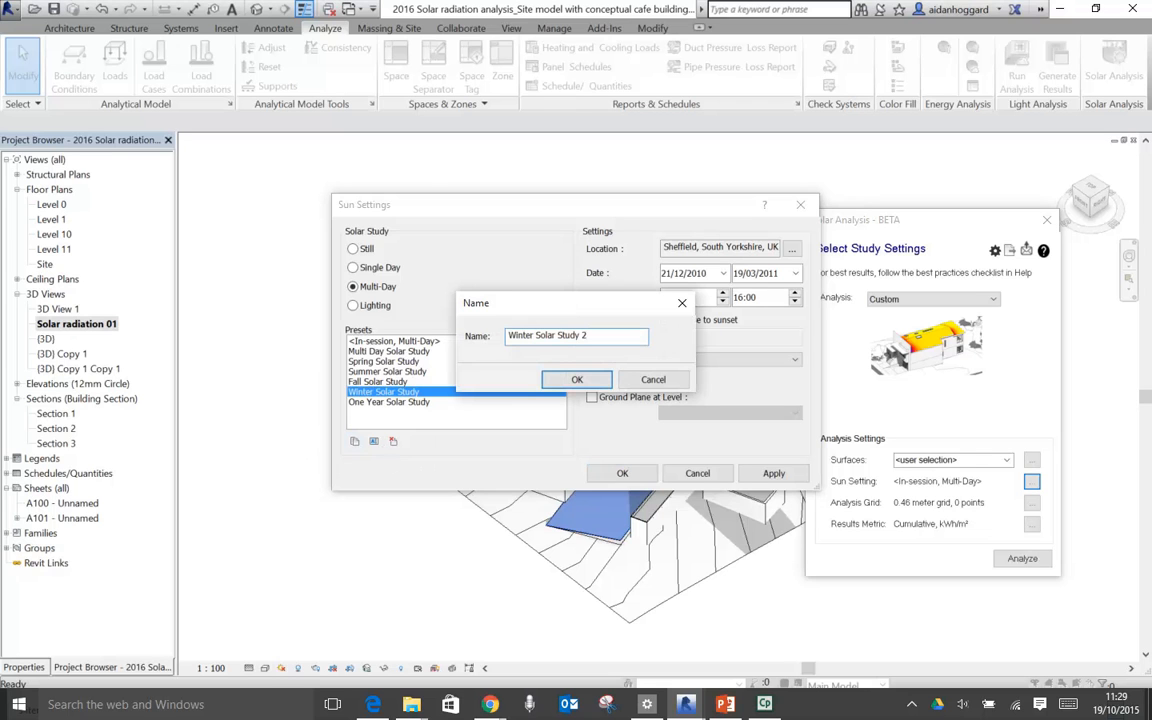
text(C)
key(BackSpace)
text(Forecourt)
key(BackSpace)
text(01)
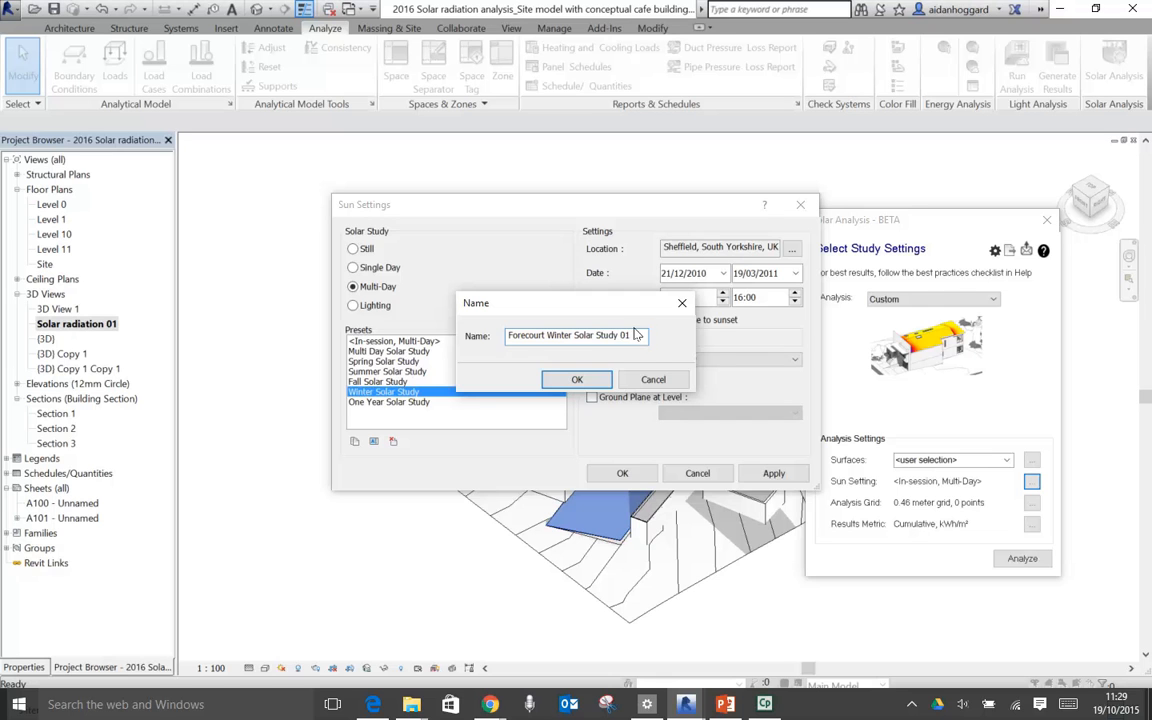
click(578, 379)
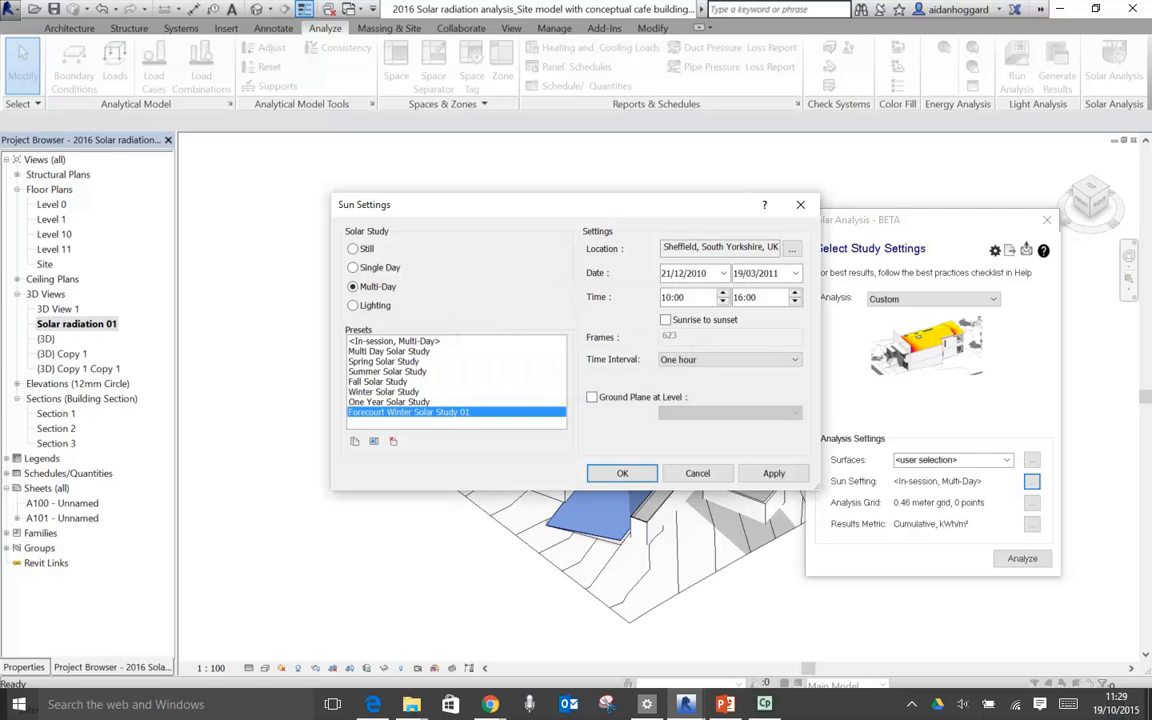
Step: Set the date range of the forecourt winter preset to 21/09/2010 through 21/03/2011
key(ctrl)
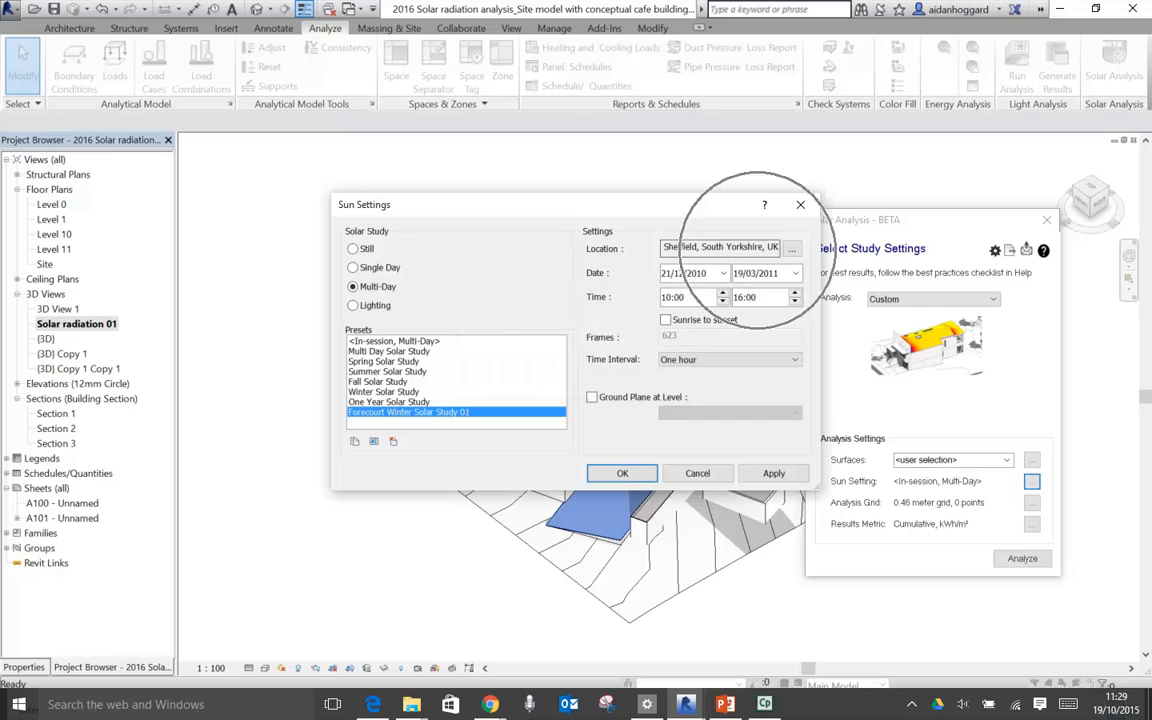
key(ctrl)
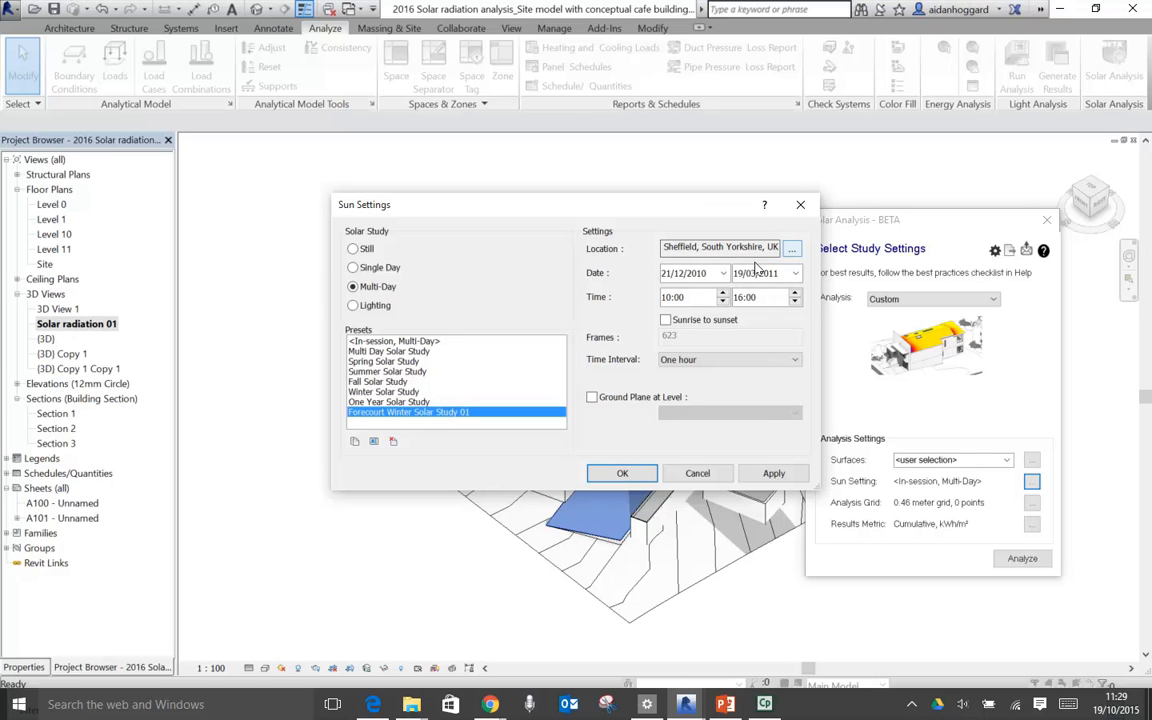
click(684, 274)
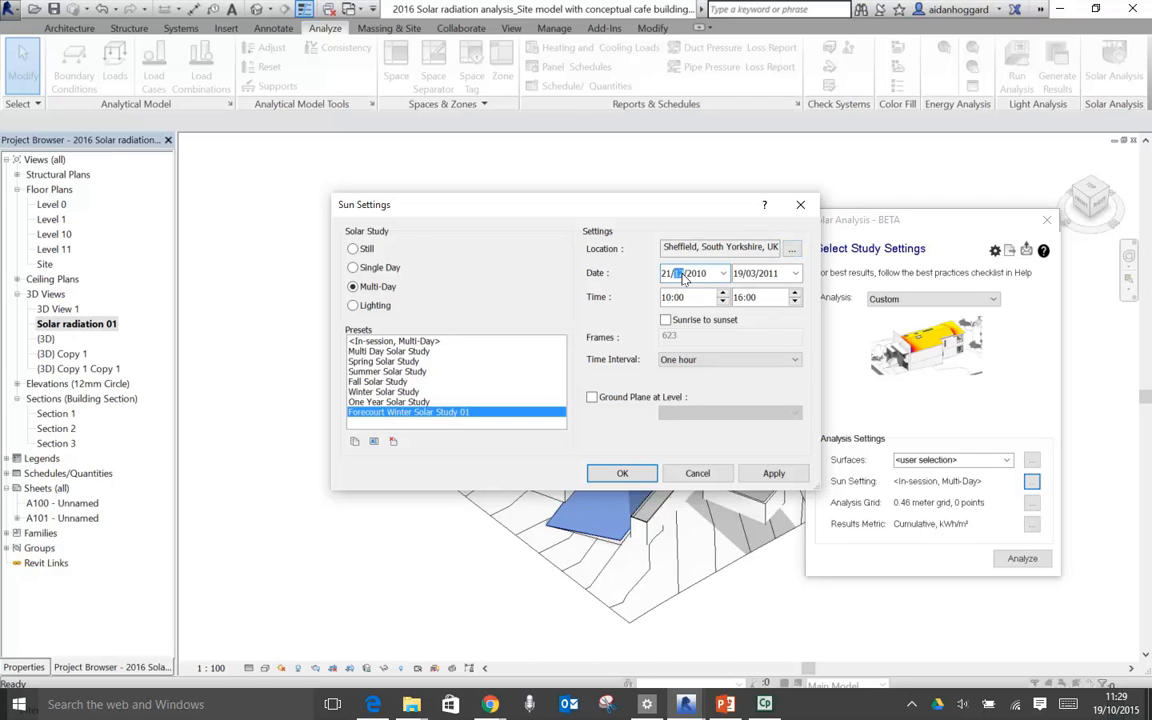
text(9)
click(740, 276)
text(21)
click(751, 276)
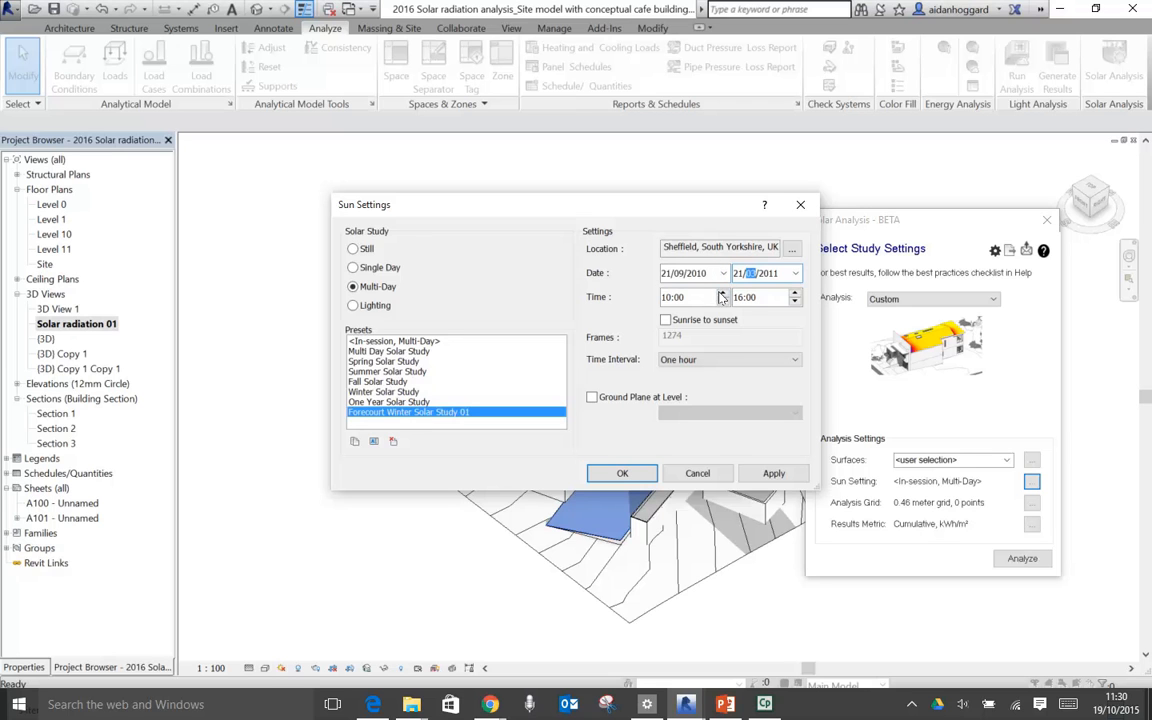
Step: Set the study hours to 08:00 to 17:00 with a one hour time interval, and apply and accept the sun settings
click(723, 303)
click(723, 303)
click(796, 294)
click(732, 360)
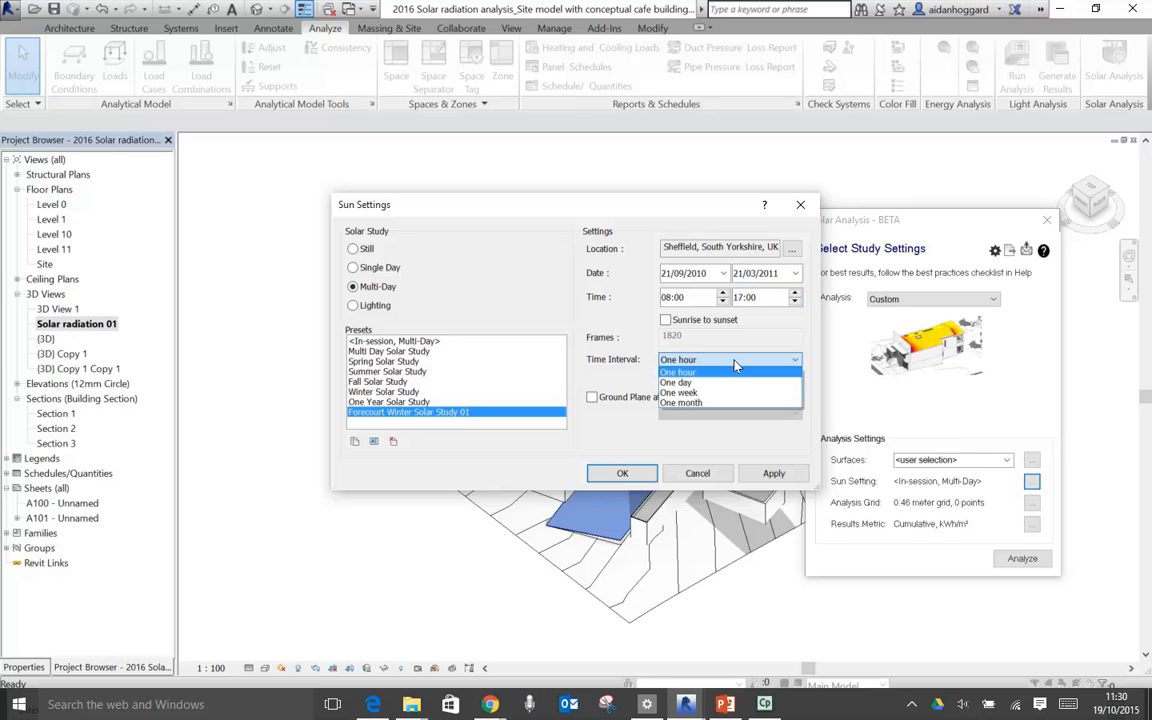
click(736, 370)
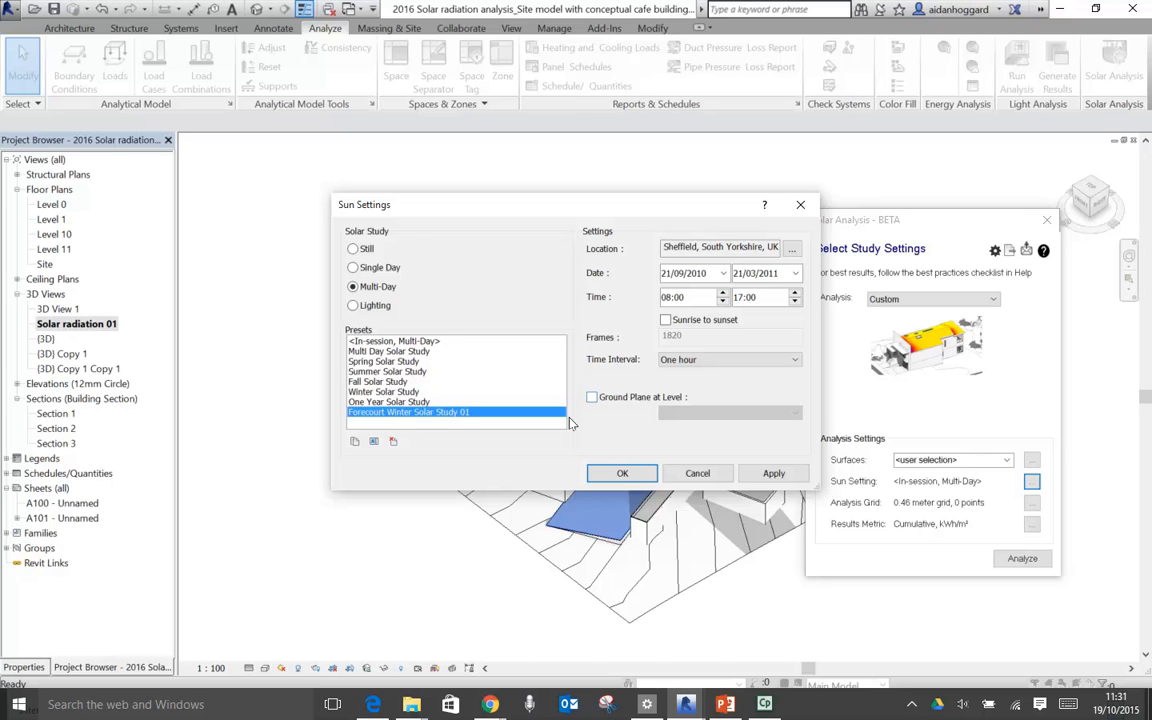
click(770, 474)
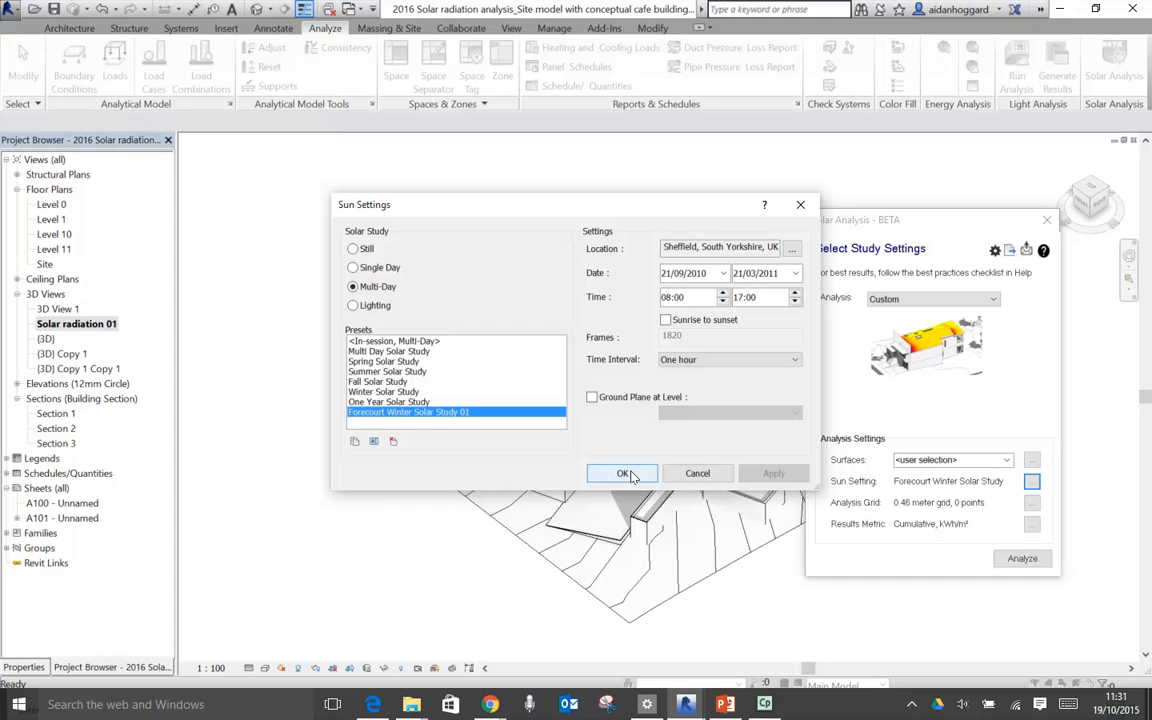
click(628, 475)
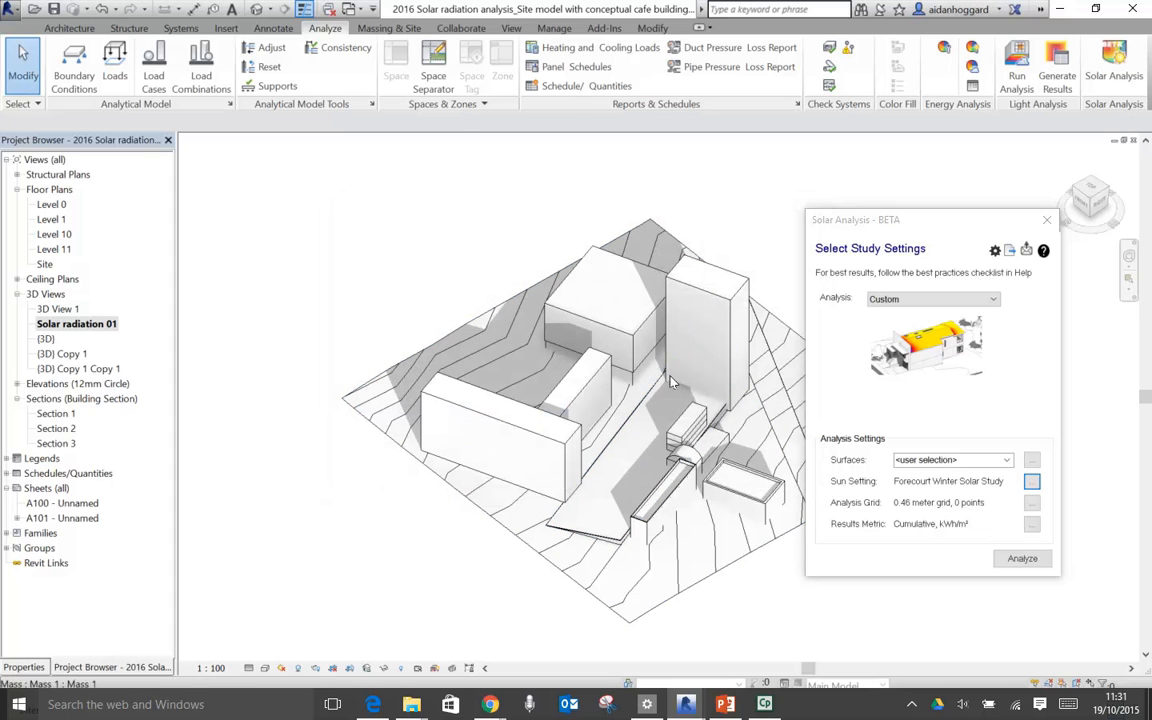
Step: Open the analysis grid settings, examine the grid spacing slider, and close them
click(1032, 504)
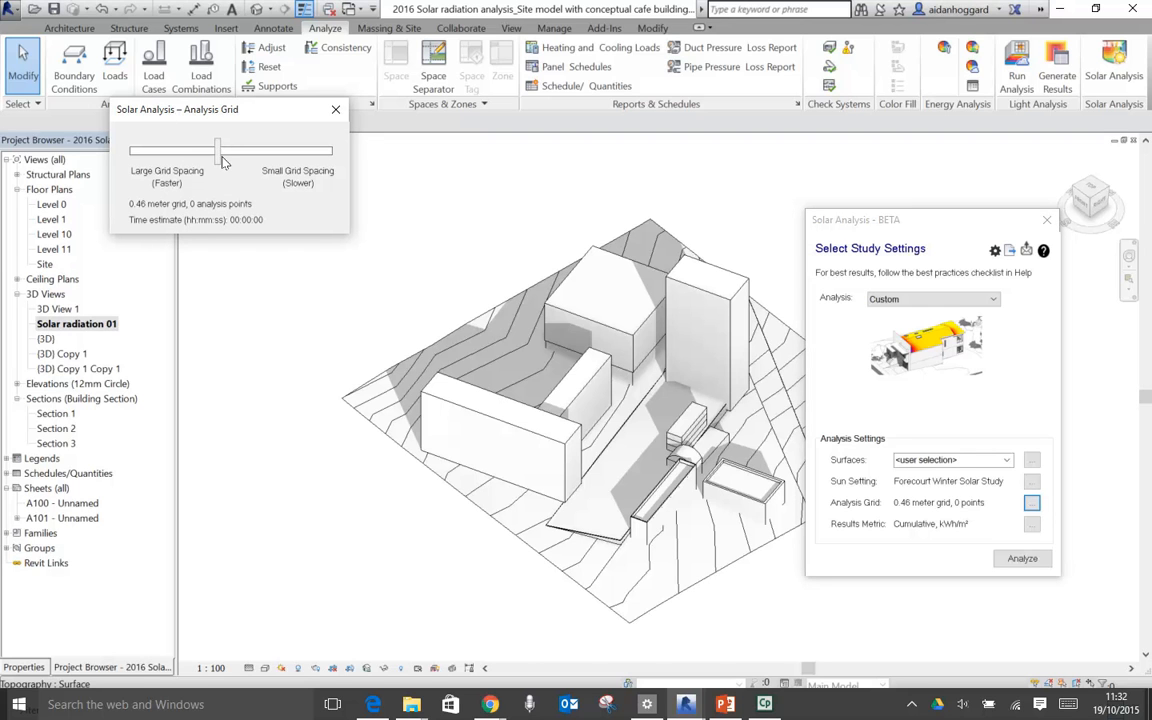
drag(200, 150, 239, 163)
click(335, 109)
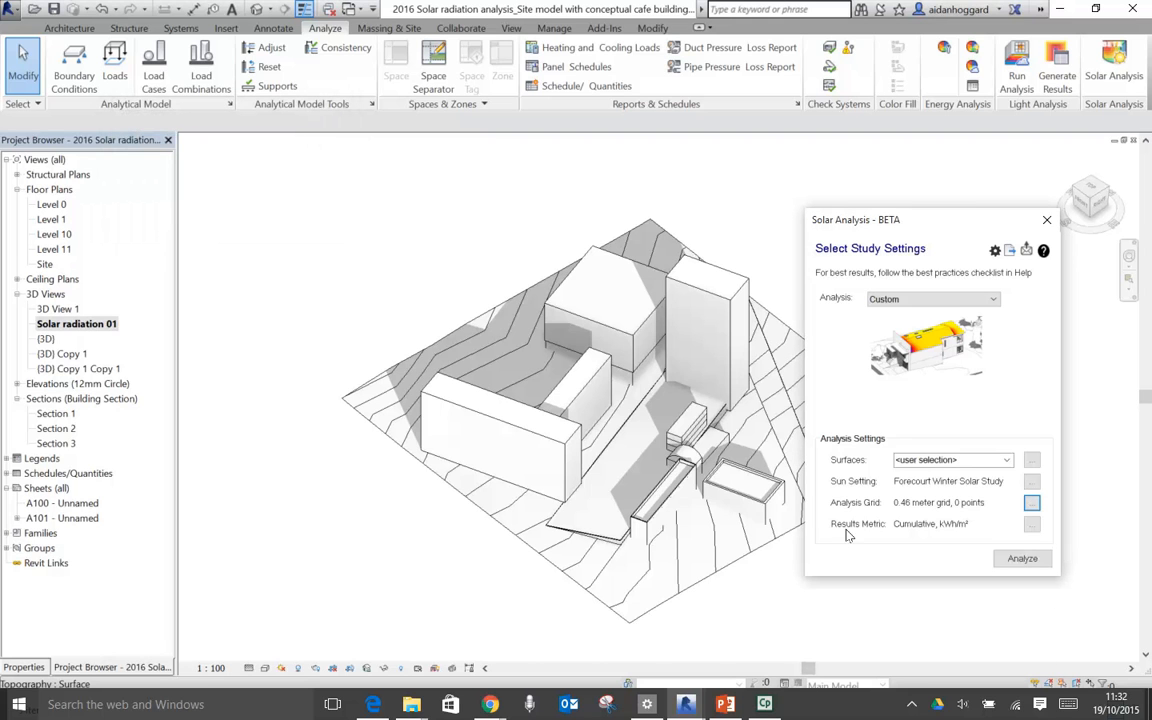
Step: Examine the type, unit and style options of the results metric, keeping Cumulative, kWh/m² and Solar Analysis Default
click(1032, 526)
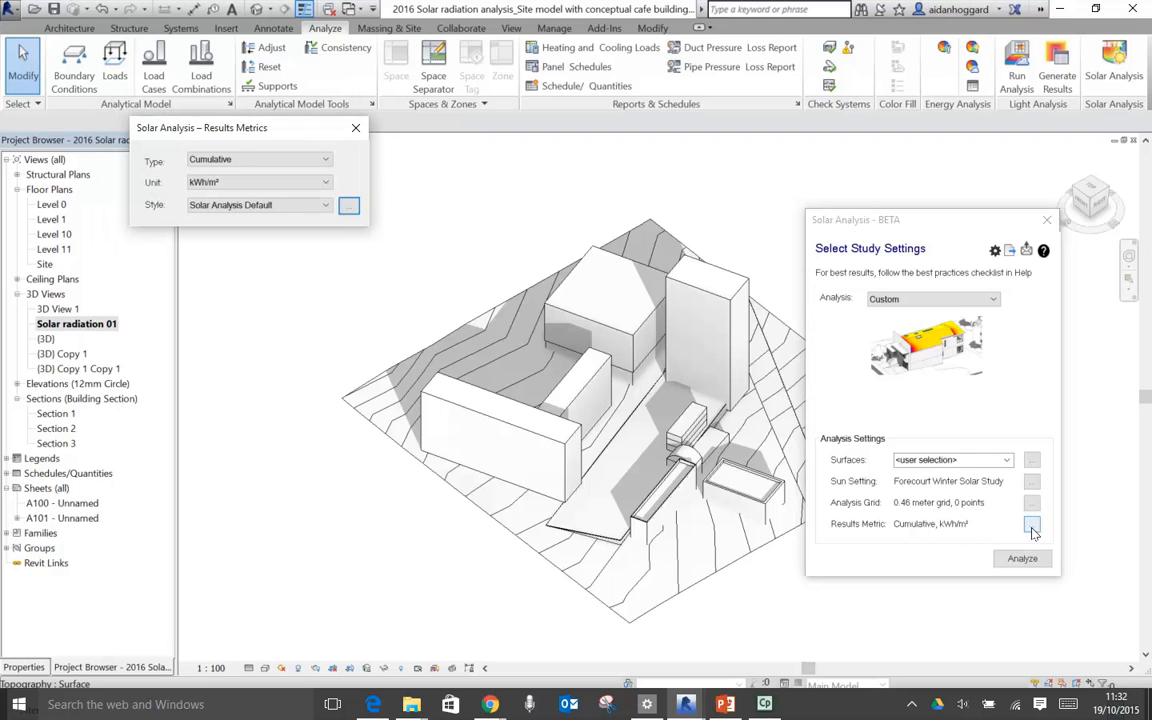
click(328, 161)
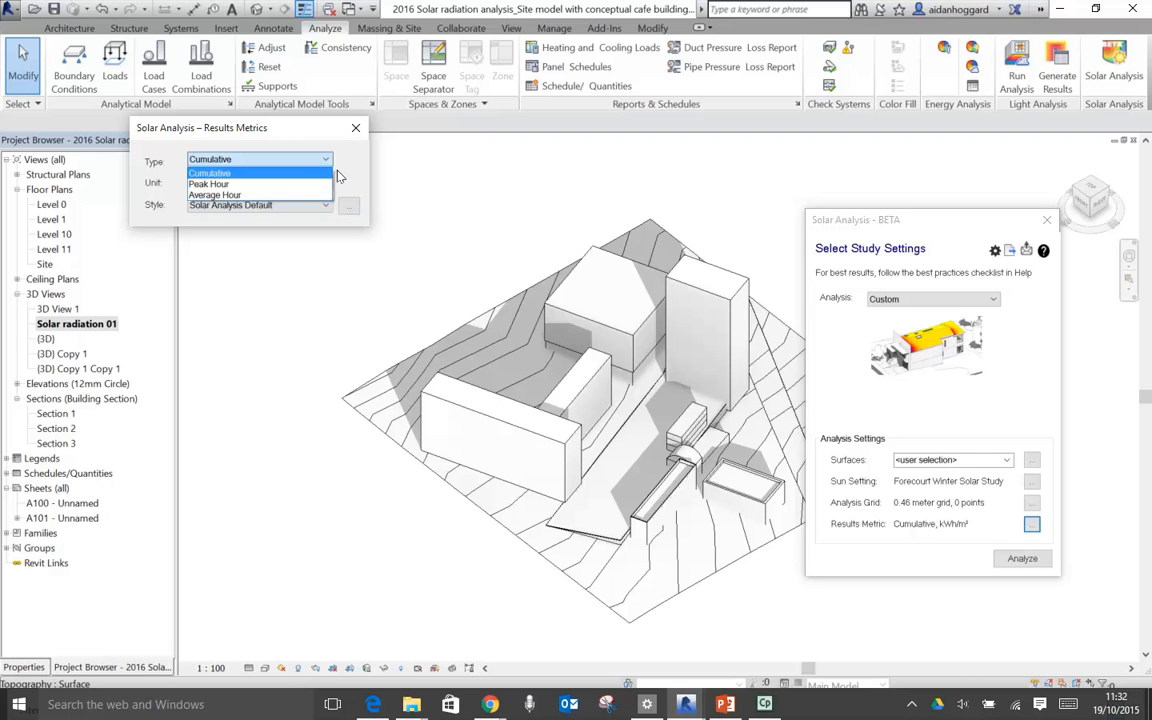
click(352, 177)
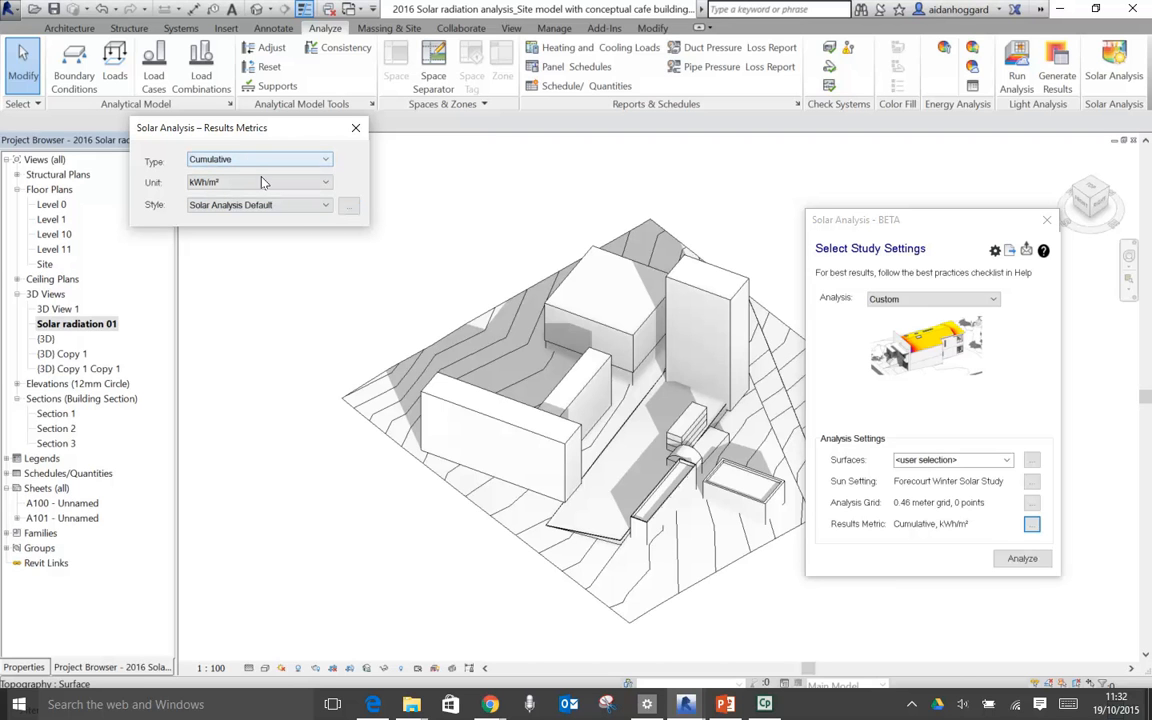
click(325, 183)
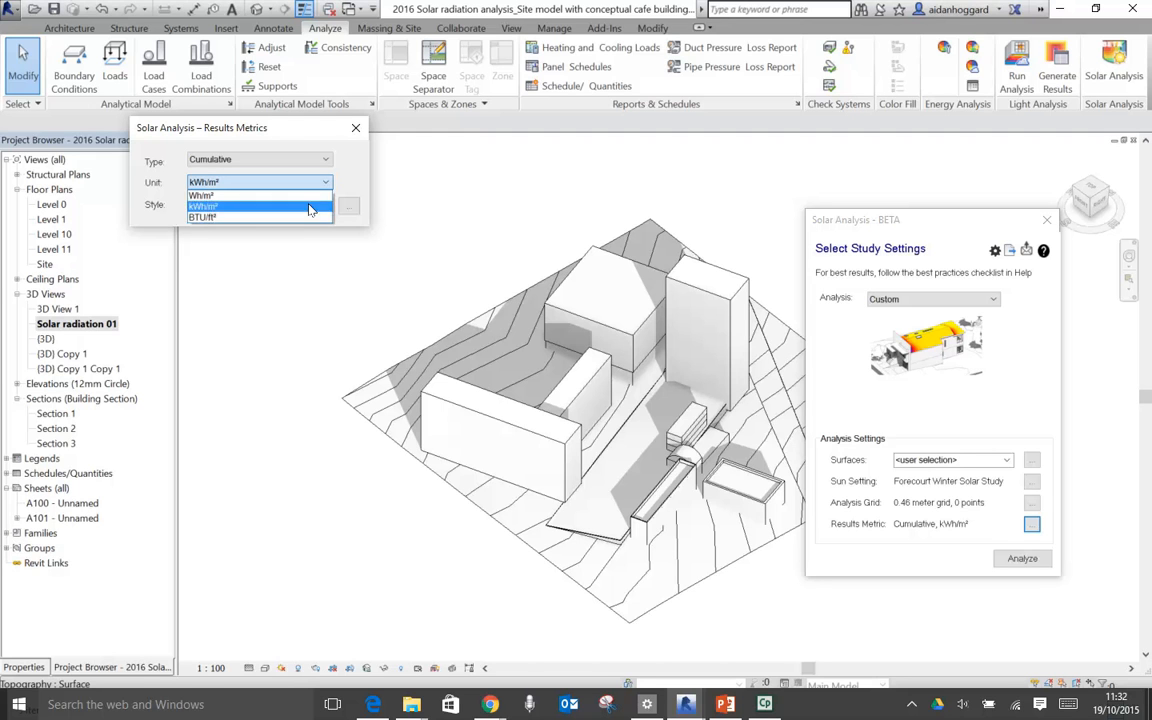
click(350, 173)
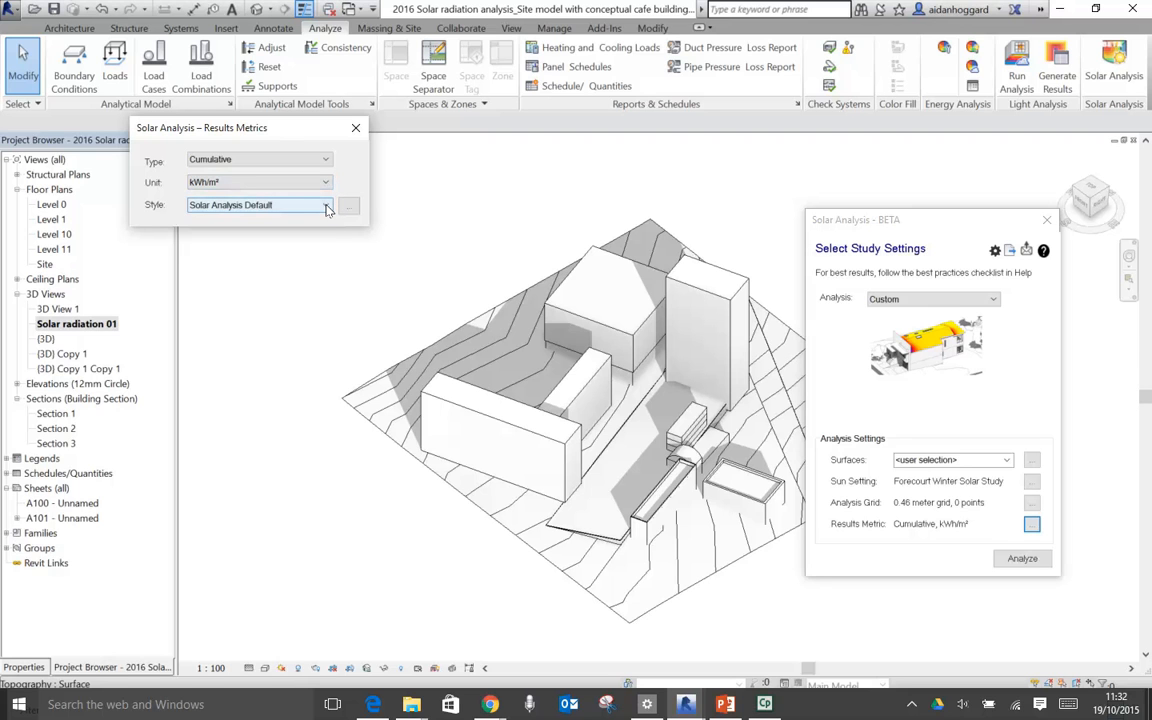
click(326, 206)
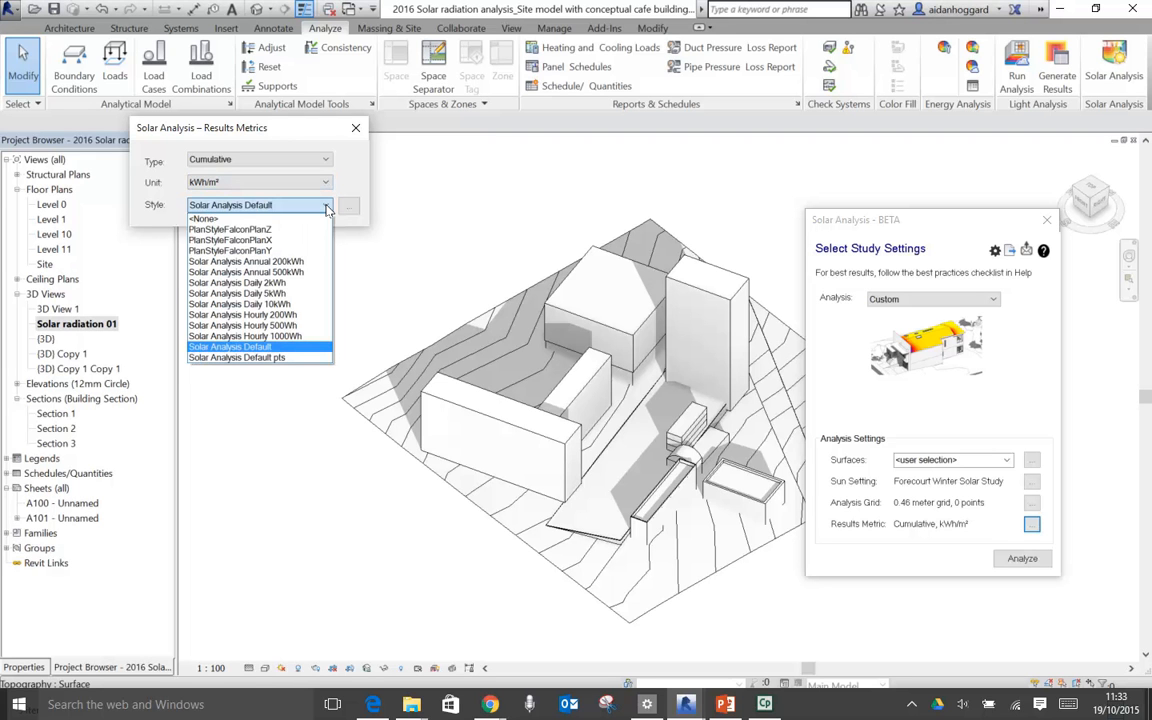
click(326, 206)
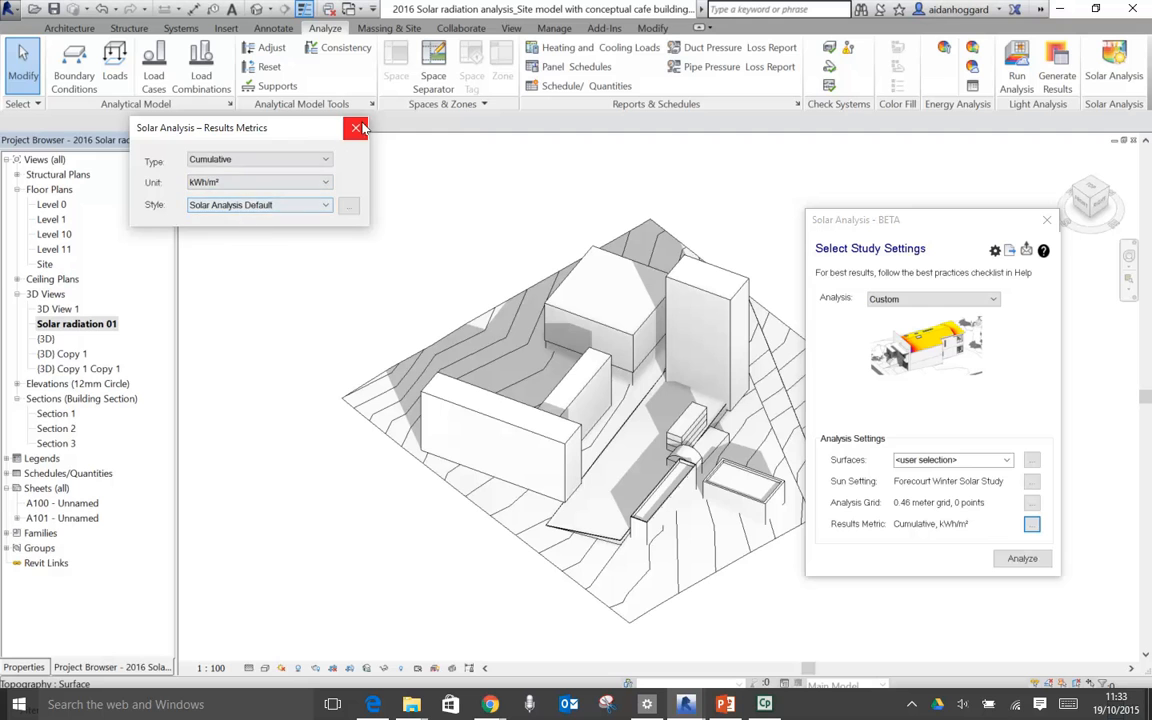
click(355, 130)
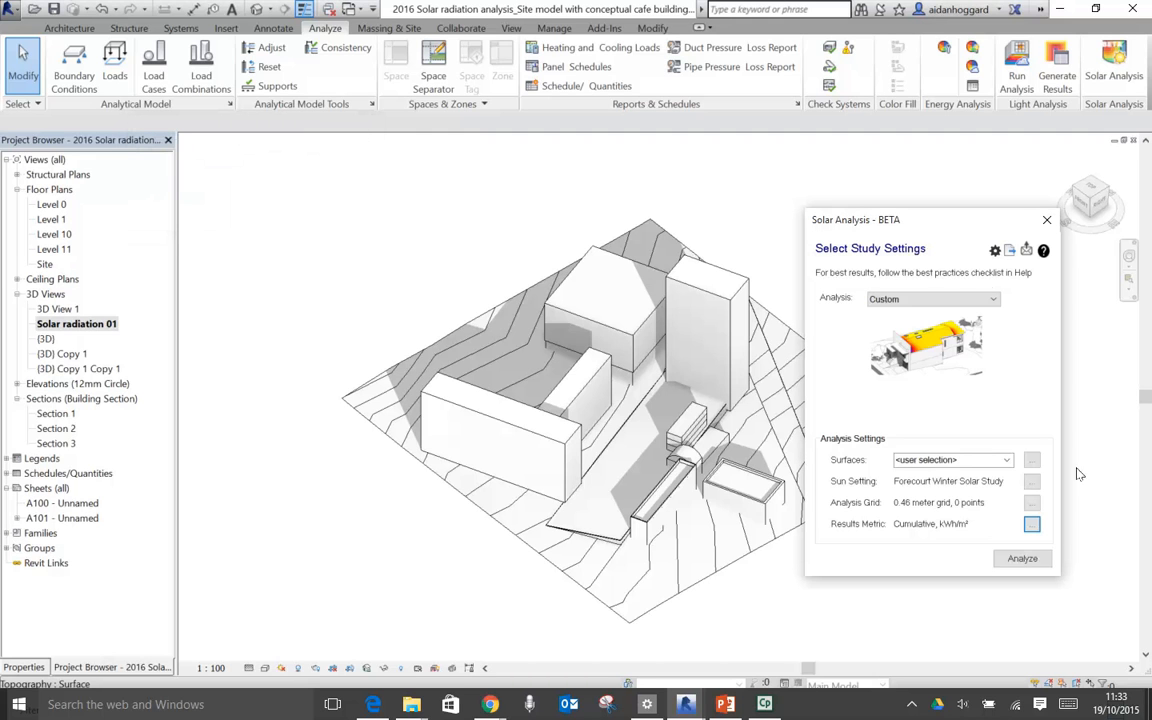
Step: Start surface selection for the analysis, dismiss the notice, and select the two visible side faces and the roof of the tall tower
click(1024, 563)
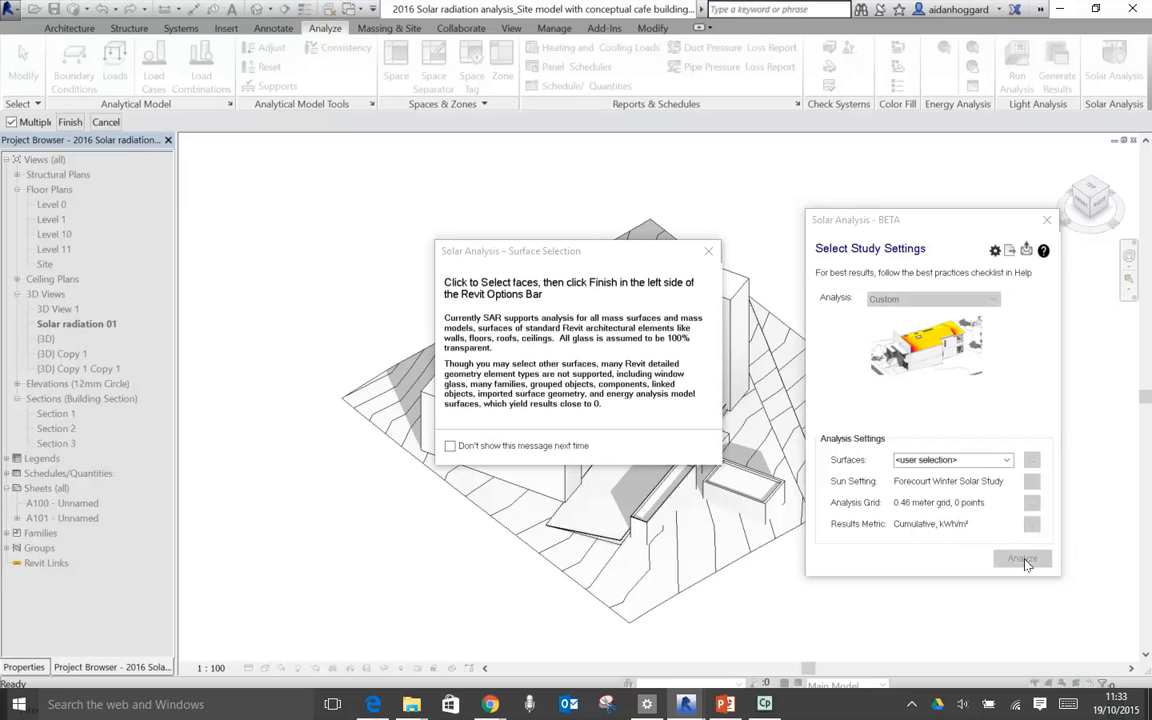
click(706, 253)
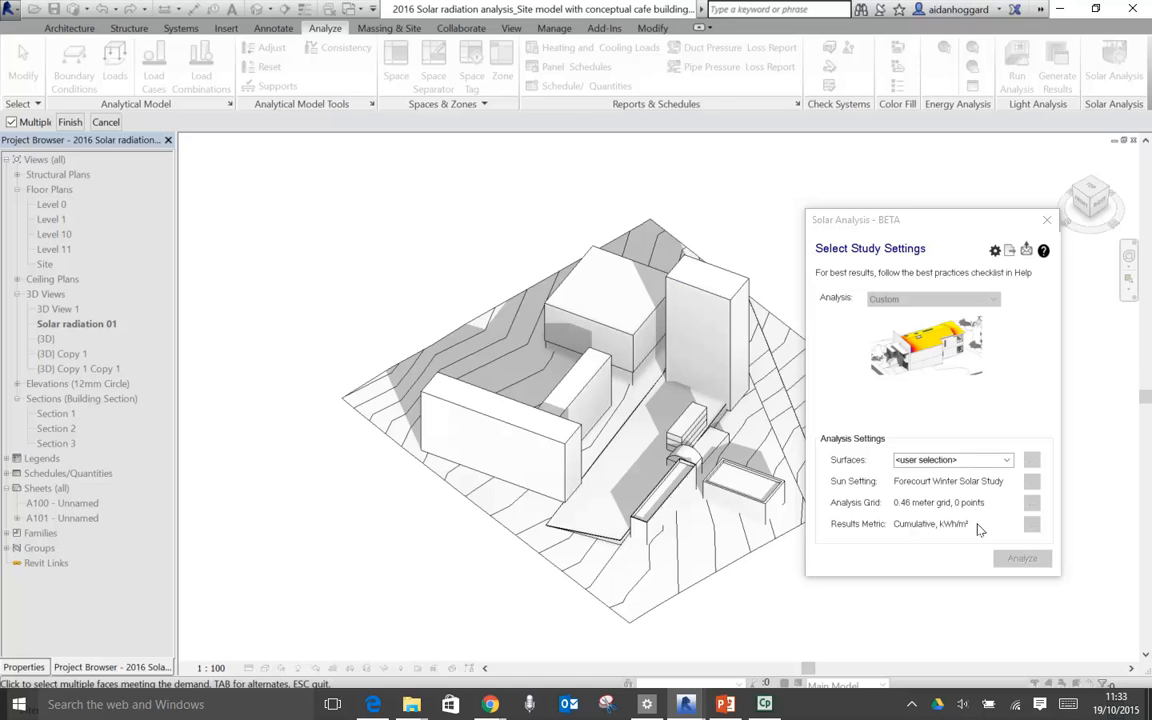
click(690, 355)
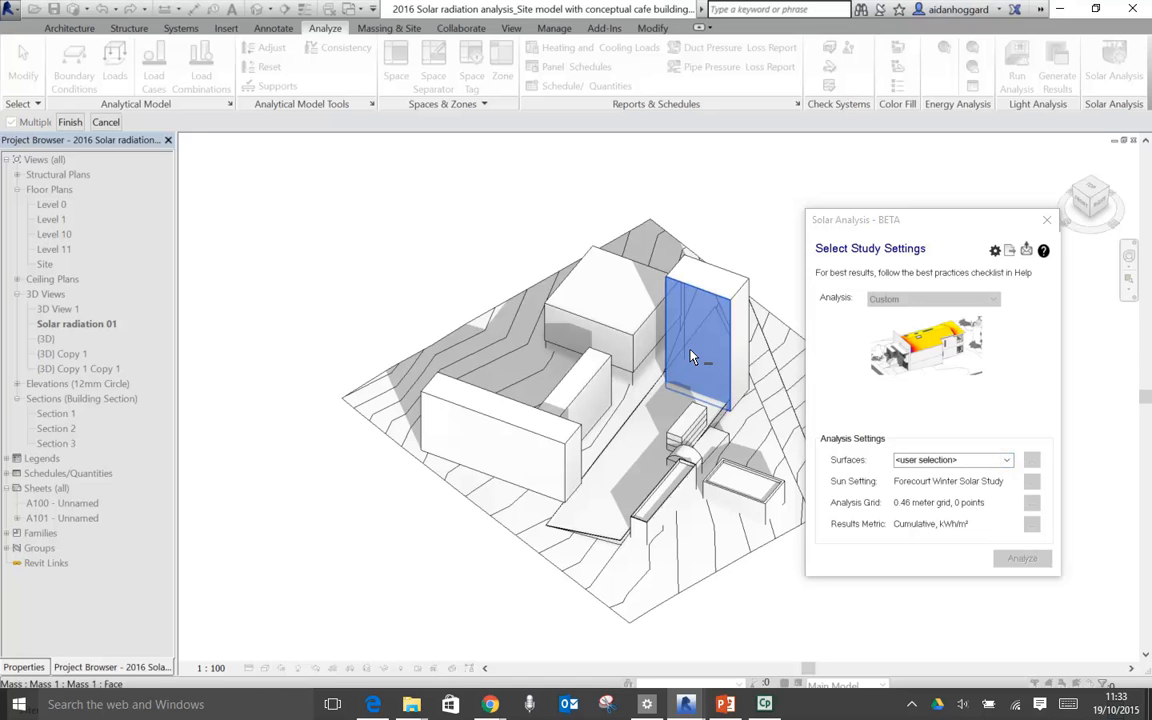
click(744, 297)
click(720, 281)
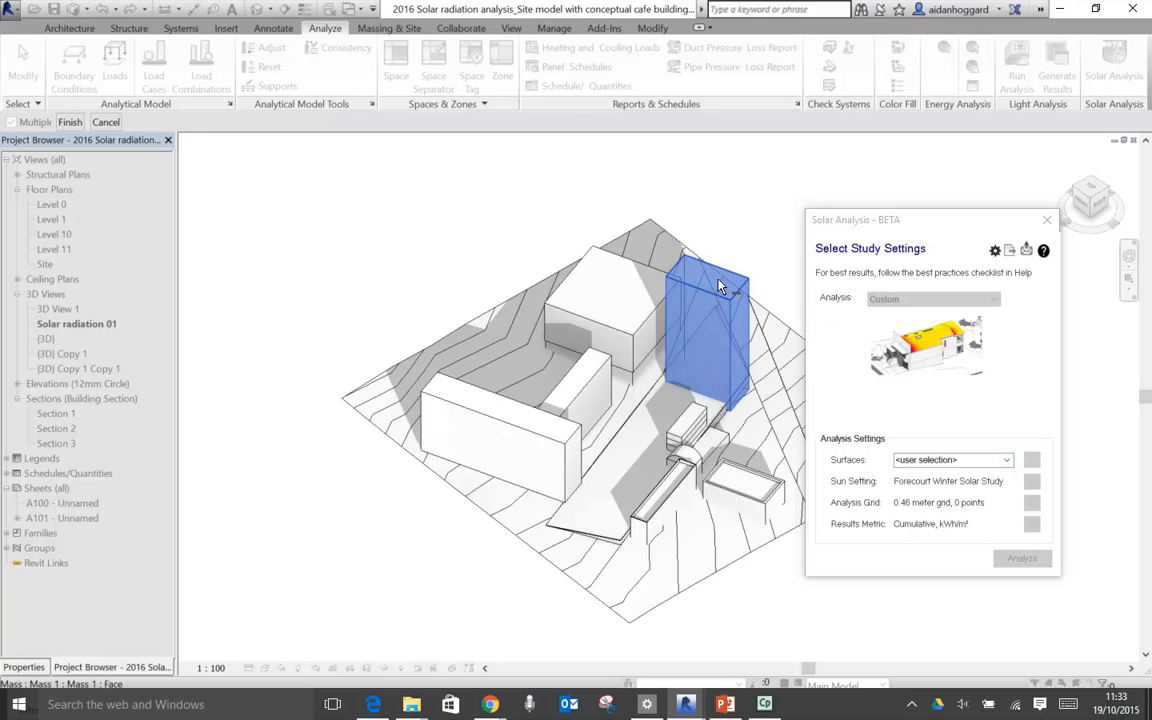
Step: Add the roof and two visible side faces of the wide block next to the tower to the selection
click(630, 288)
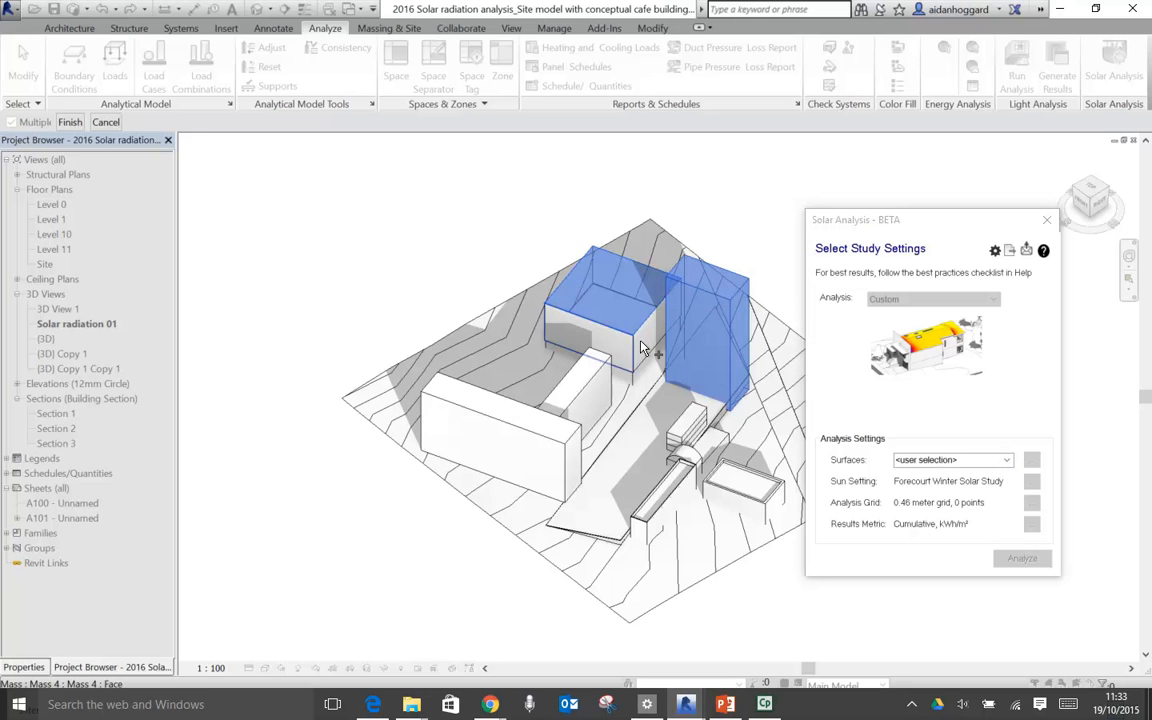
click(628, 347)
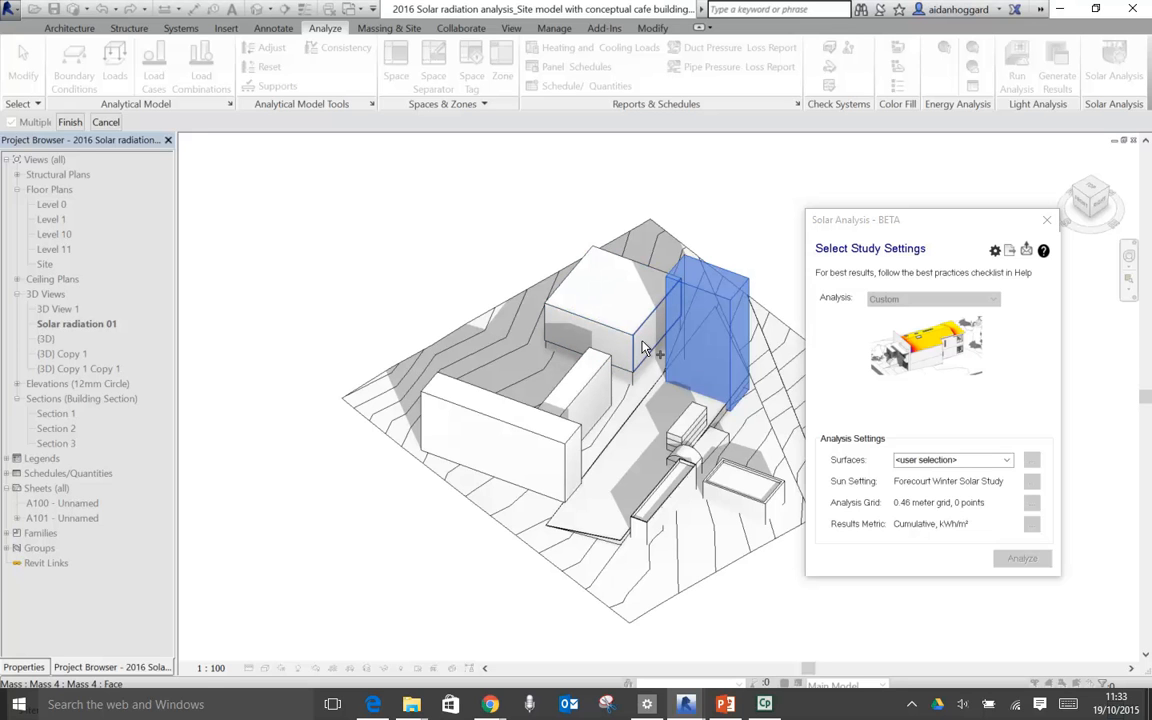
click(643, 347)
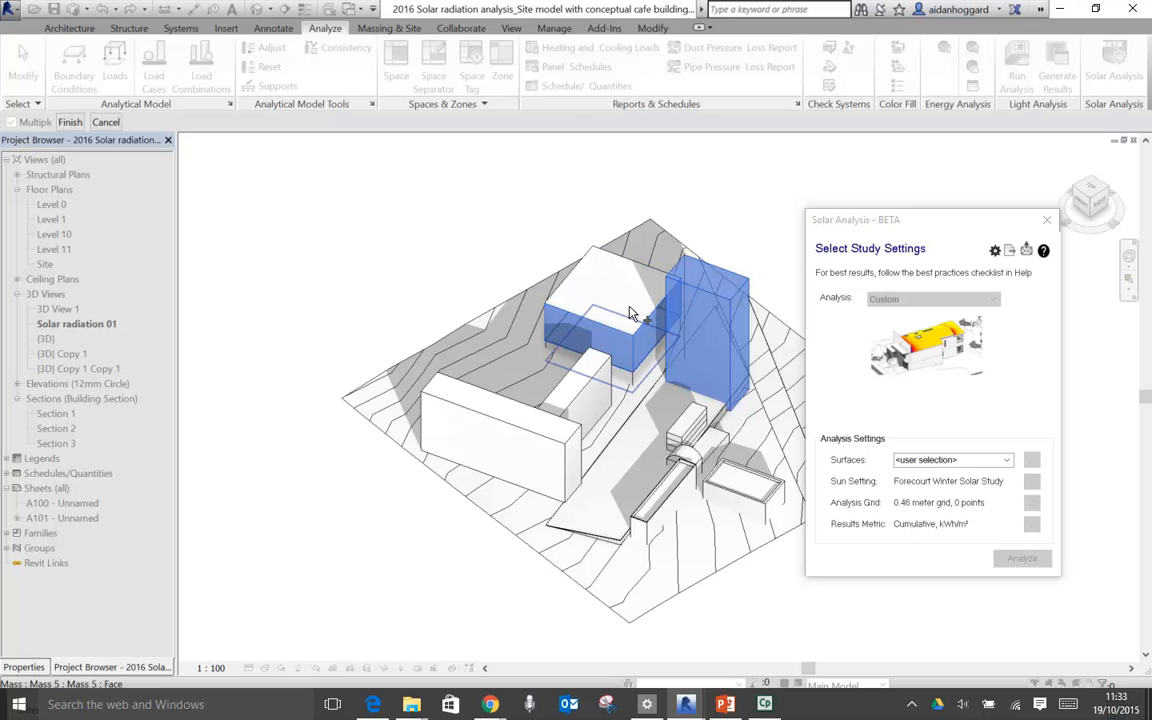
click(585, 272)
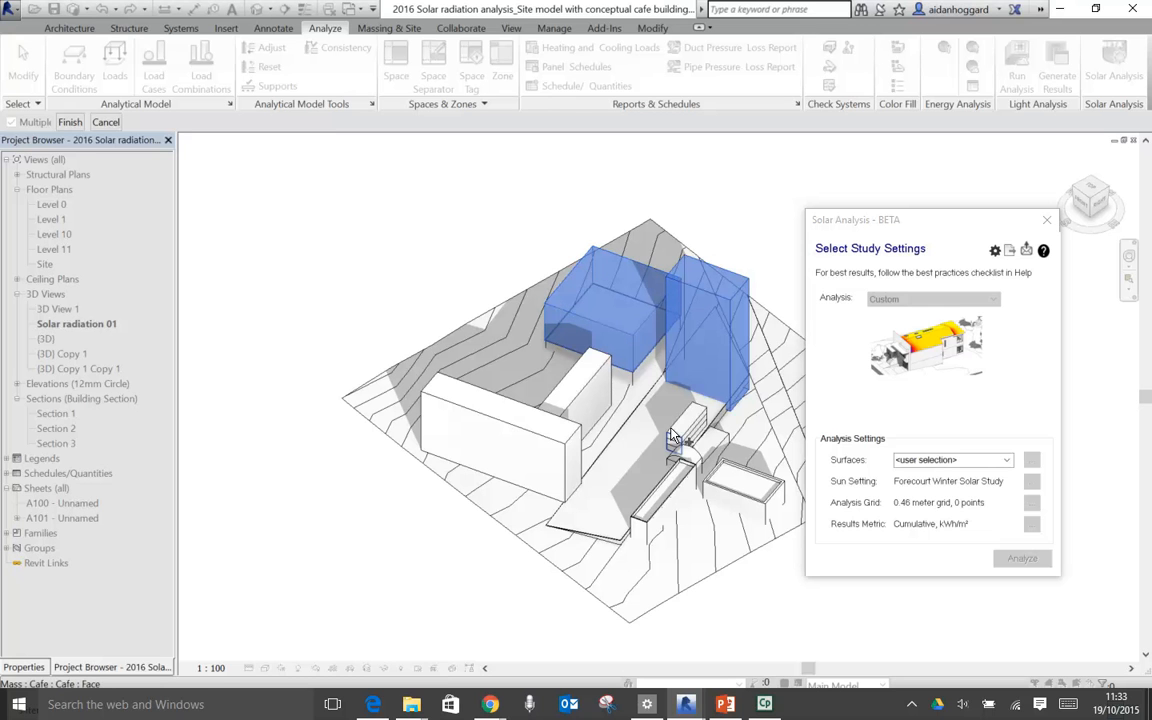
Step: Add the forecourt surface, finish the face selection, and run the solar analysis
click(570, 362)
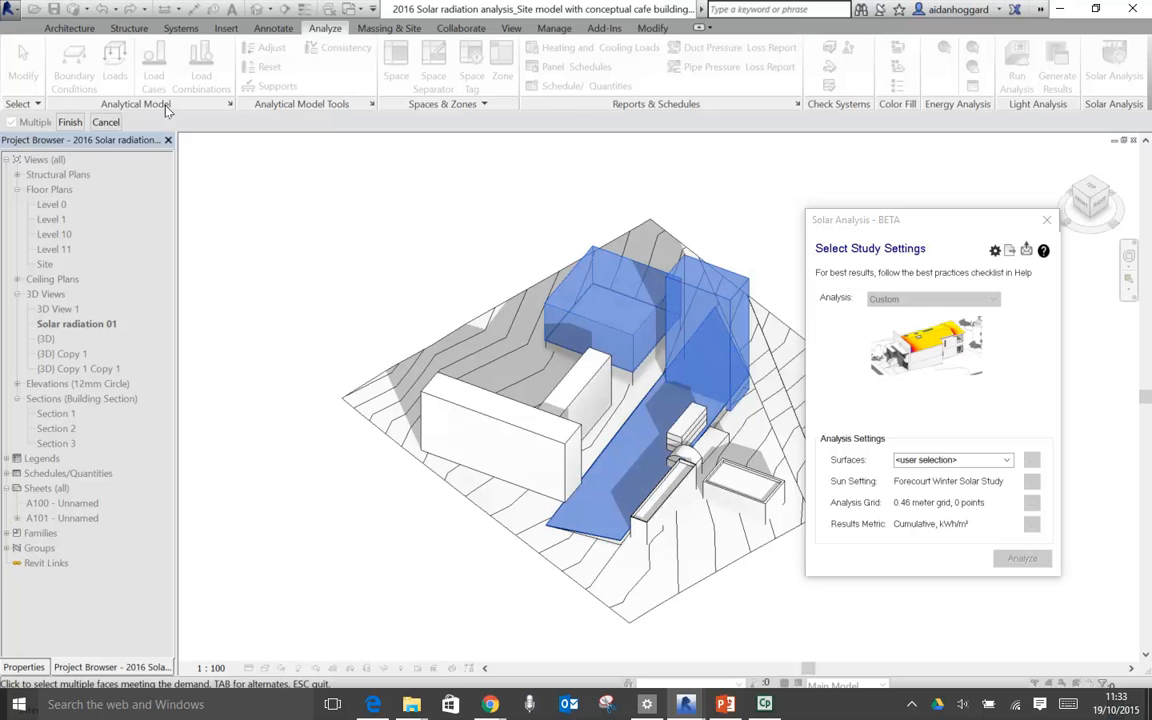
click(70, 122)
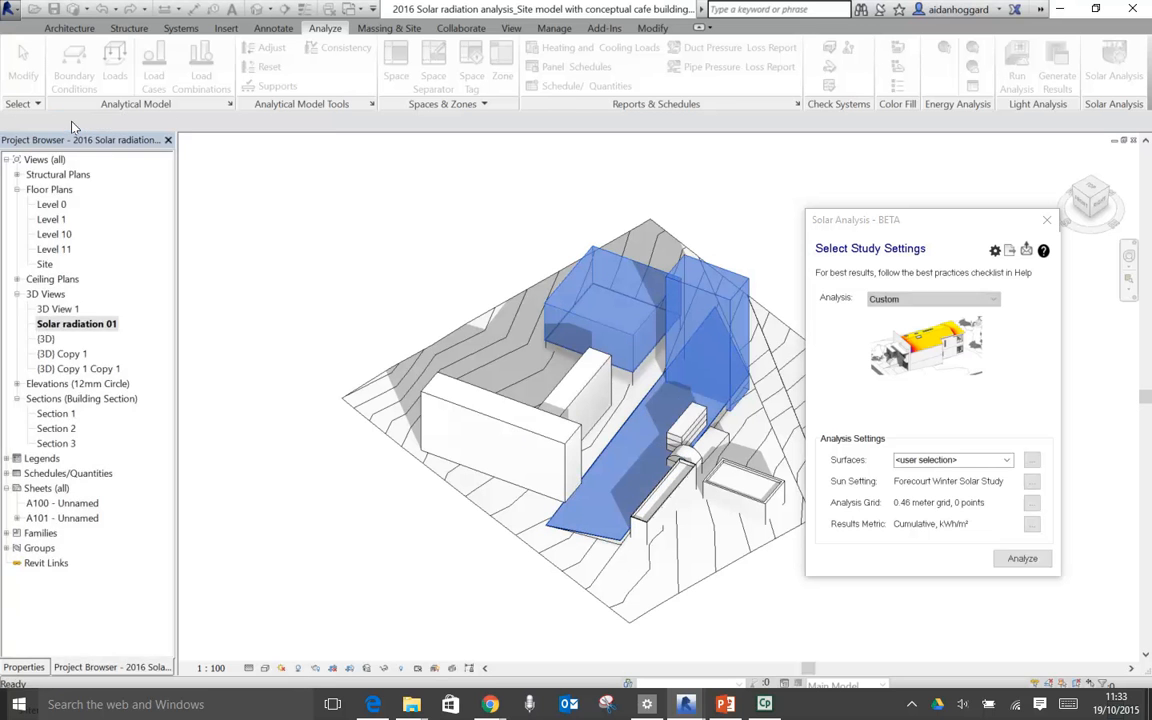
click(1015, 558)
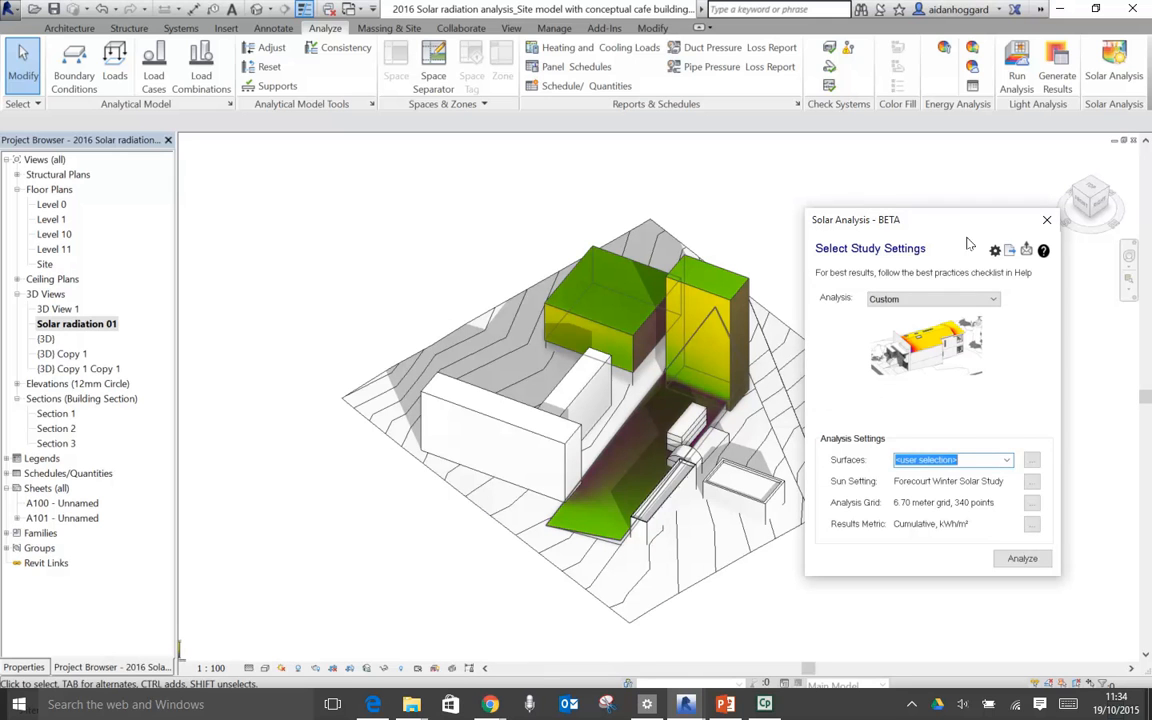
Step: Move the analysis dialog clear of the model and place the small results legend closer to the buildings
drag(964, 228, 1027, 300)
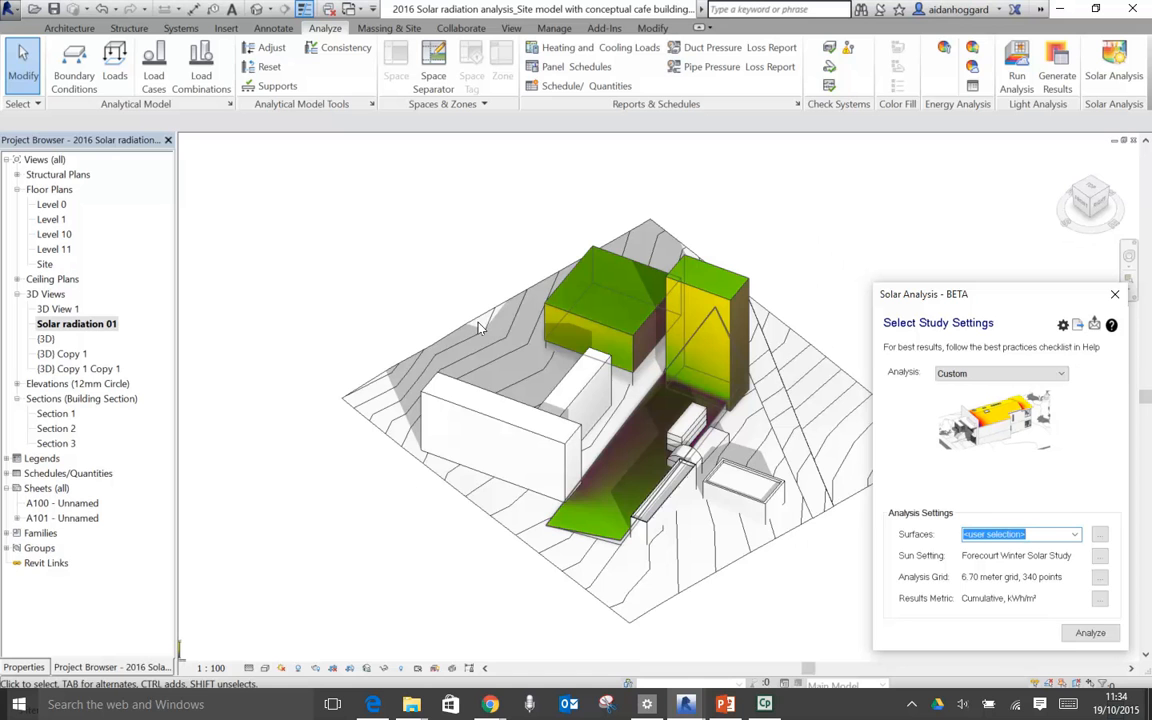
middle_drag(316, 602, 364, 543)
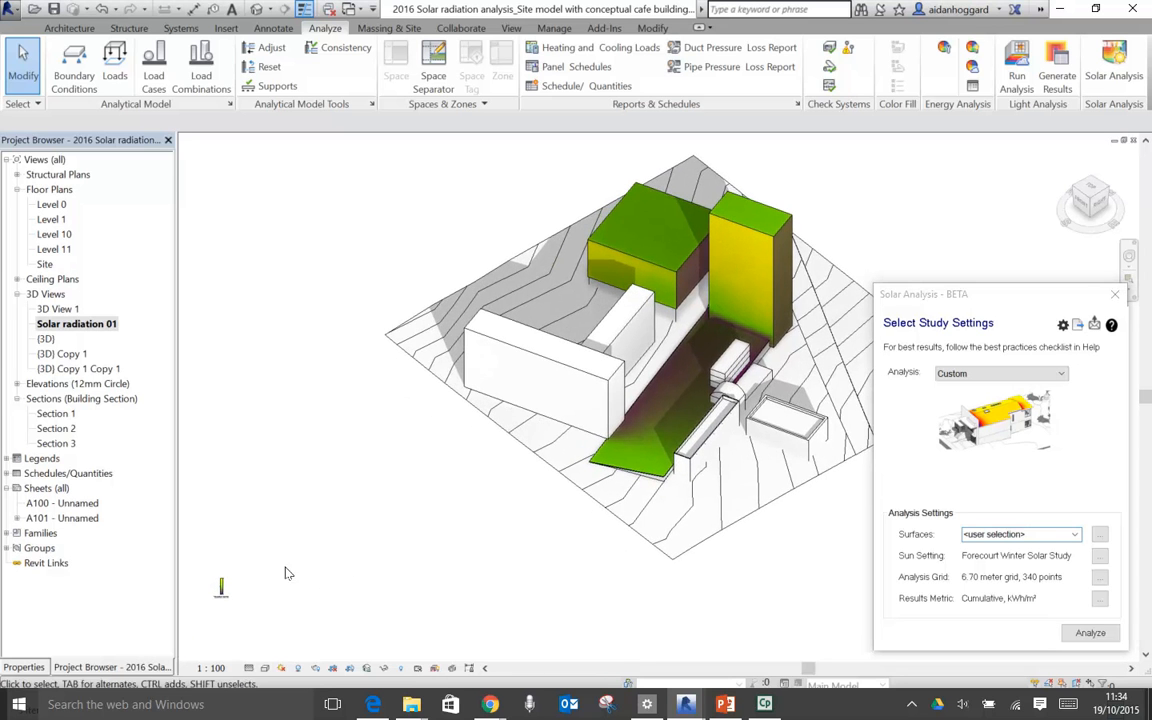
drag(222, 587, 447, 440)
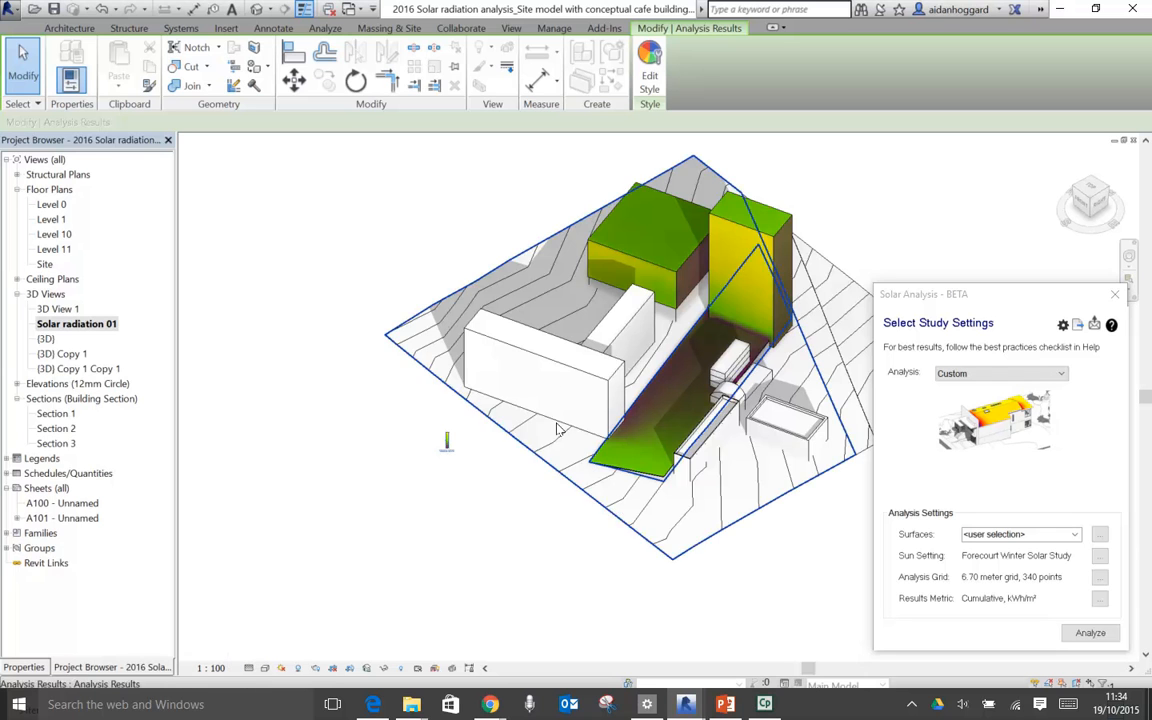
Step: Set the view scale to 1:500 and run the solar analysis again on the same surfaces
click(217, 668)
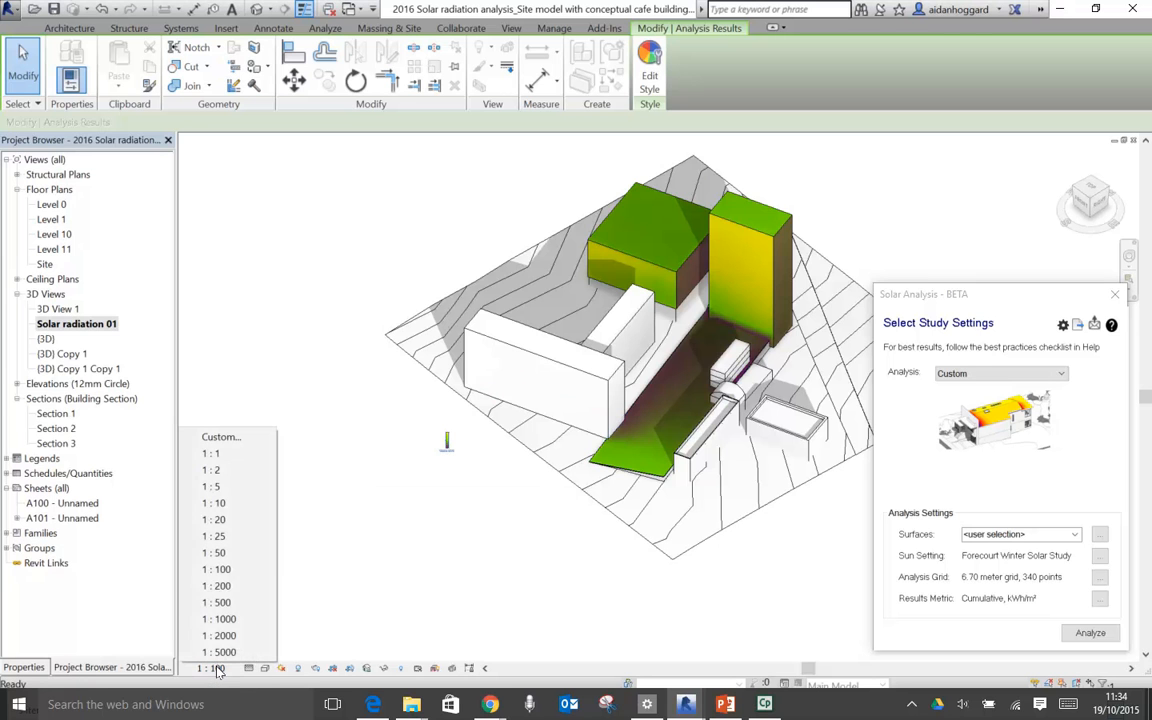
click(215, 597)
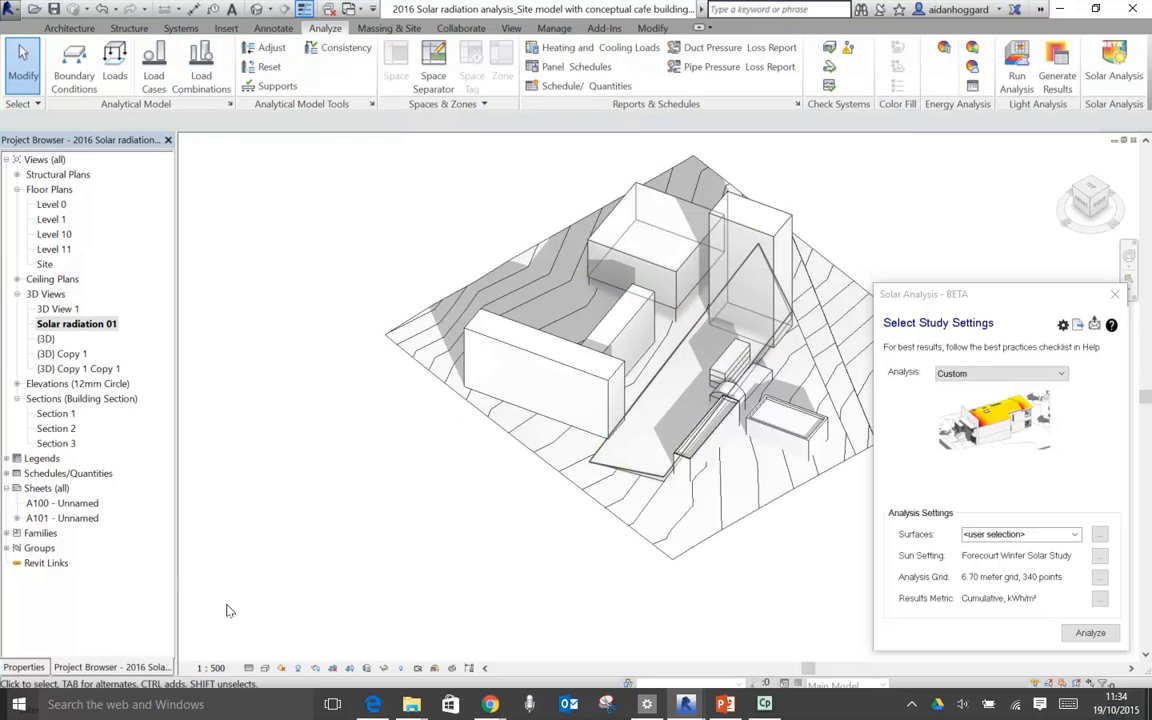
scroll(486, 529, down, 2)
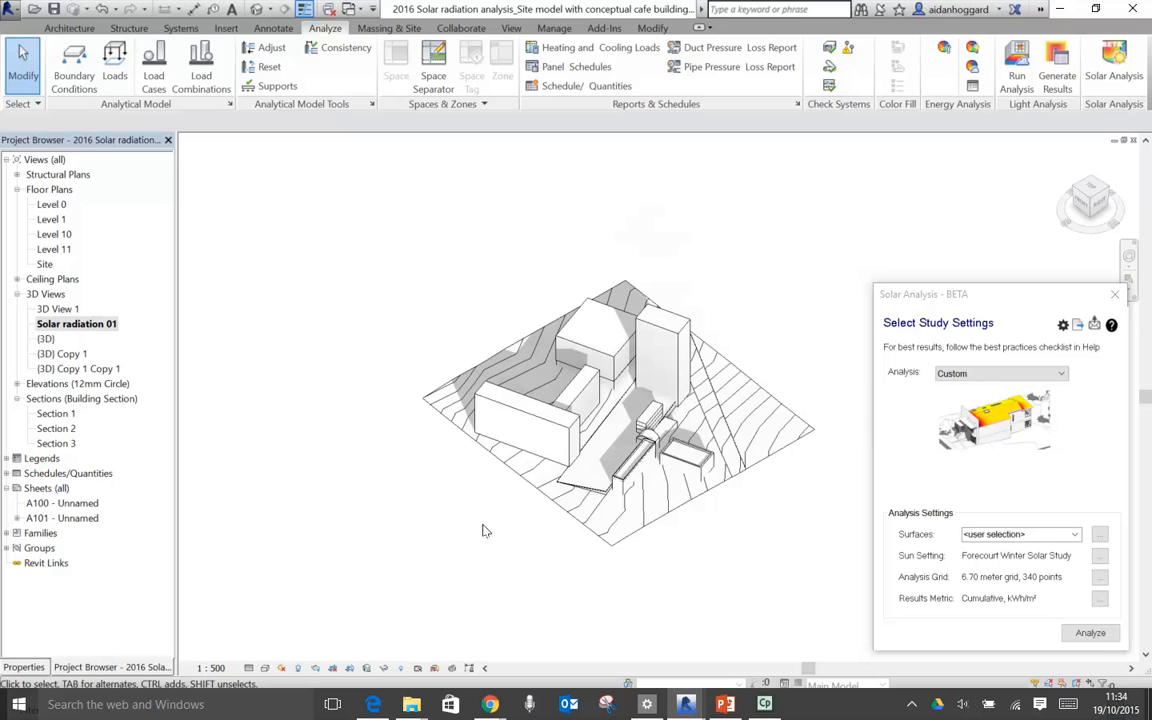
click(1081, 635)
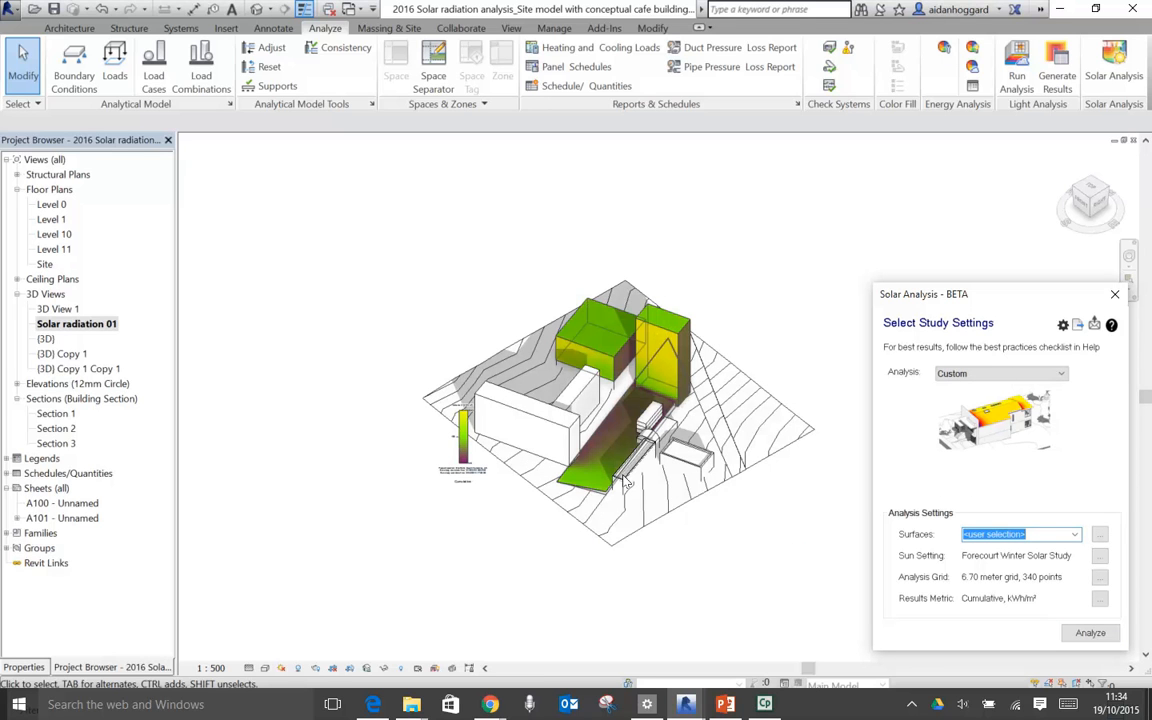
Step: Move the results legend into the empty area below the long white building, clear of the site
scroll(449, 359, up, 3)
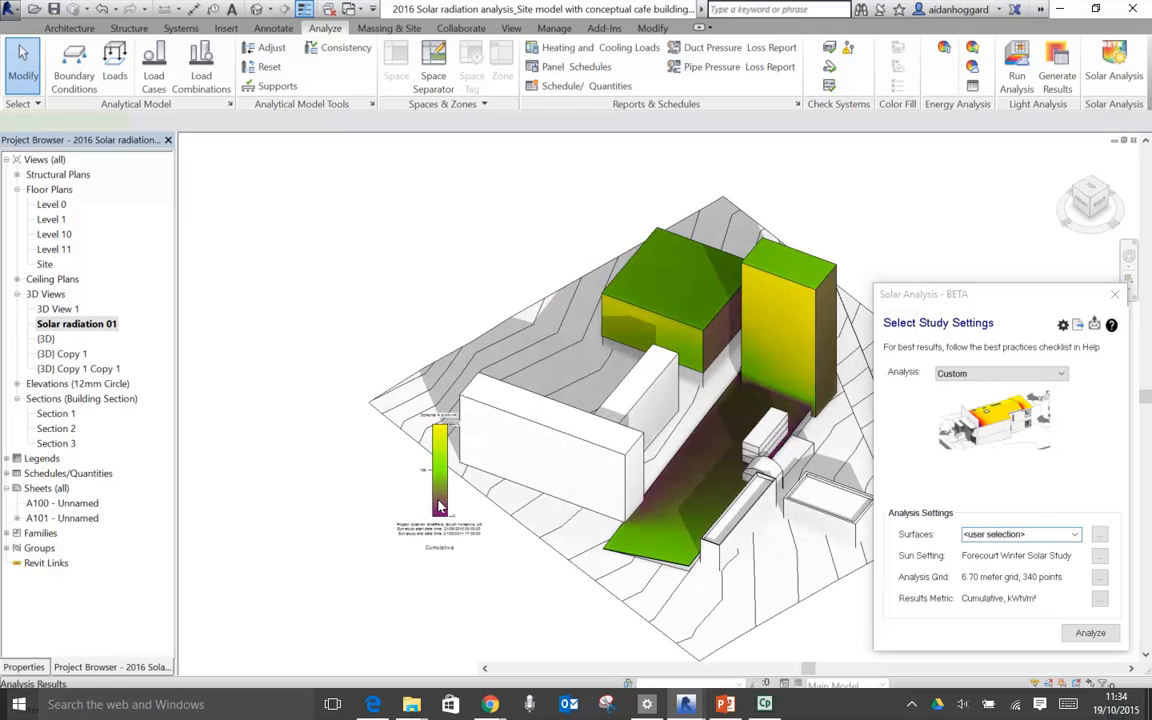
click(440, 507)
drag(440, 507, 452, 599)
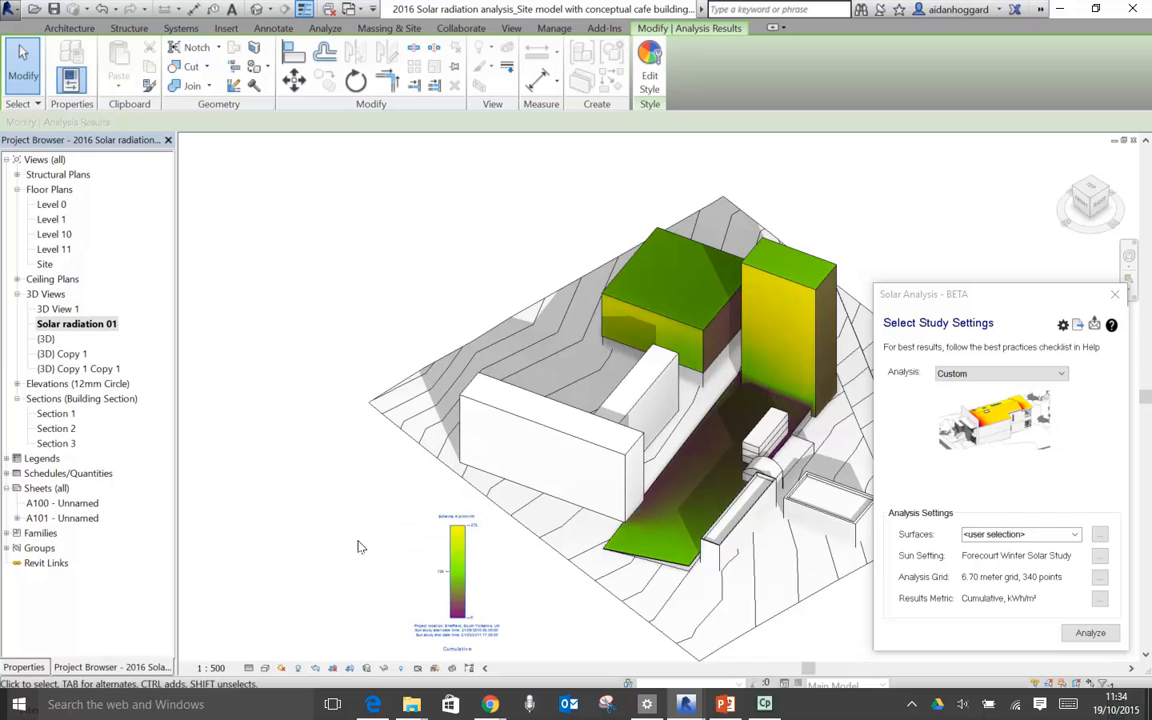
Step: Examine the legend's kWh/m² scale, project location and study dates, and compare its colours with the forecourt and buildings
scroll(485, 615, up, 3)
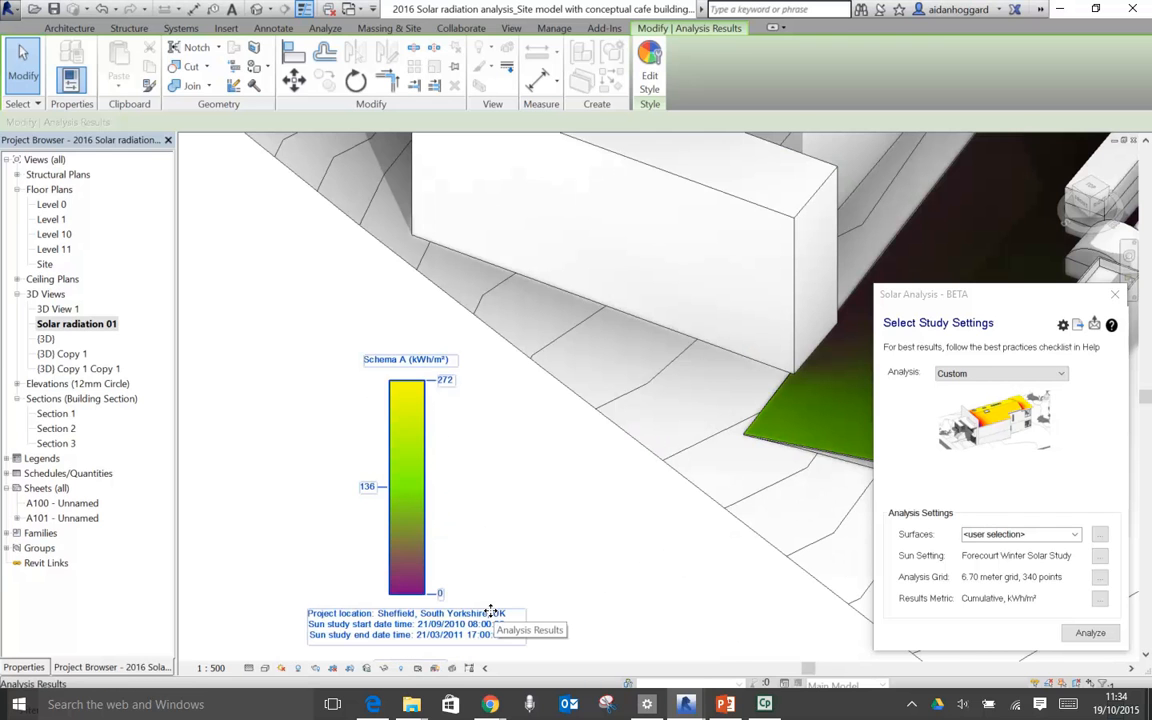
click(568, 553)
middle_drag(612, 579, 615, 427)
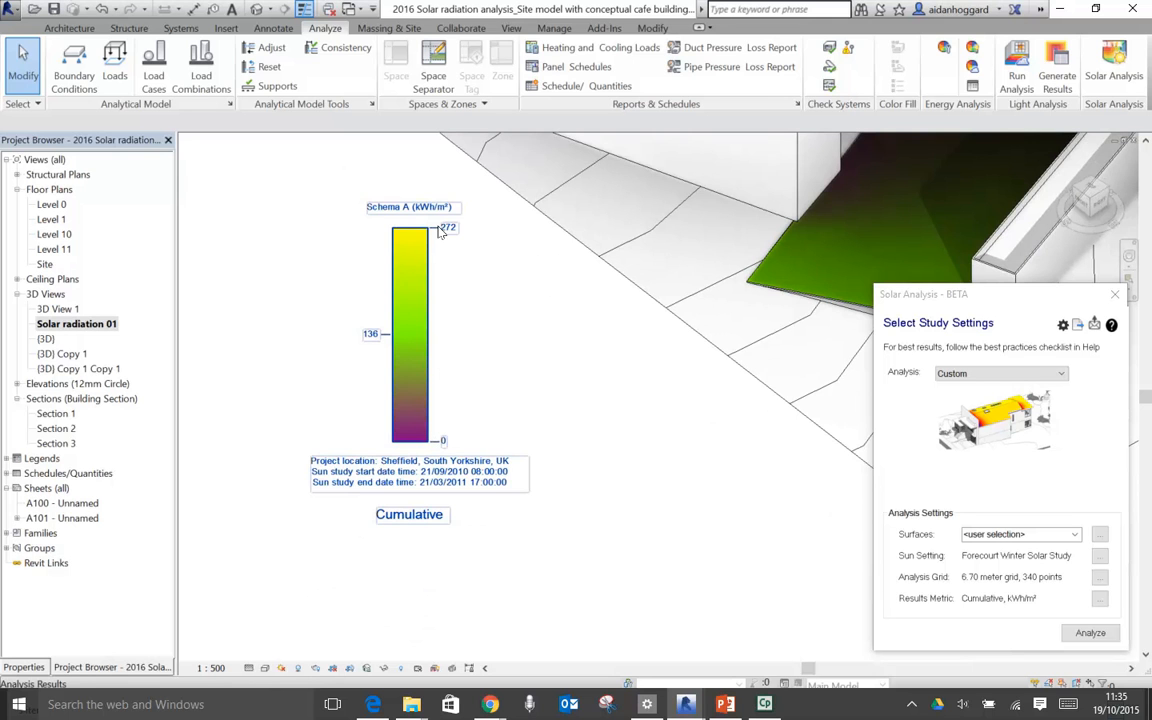
scroll(668, 383, down, 3)
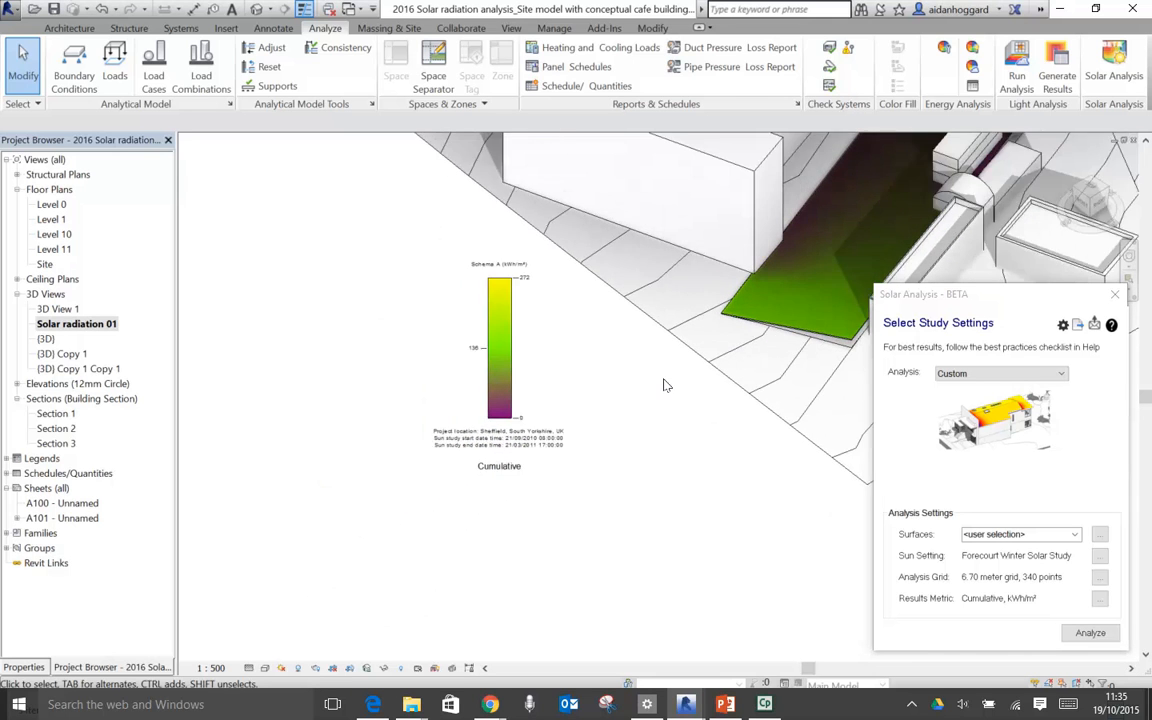
middle_drag(715, 405, 484, 578)
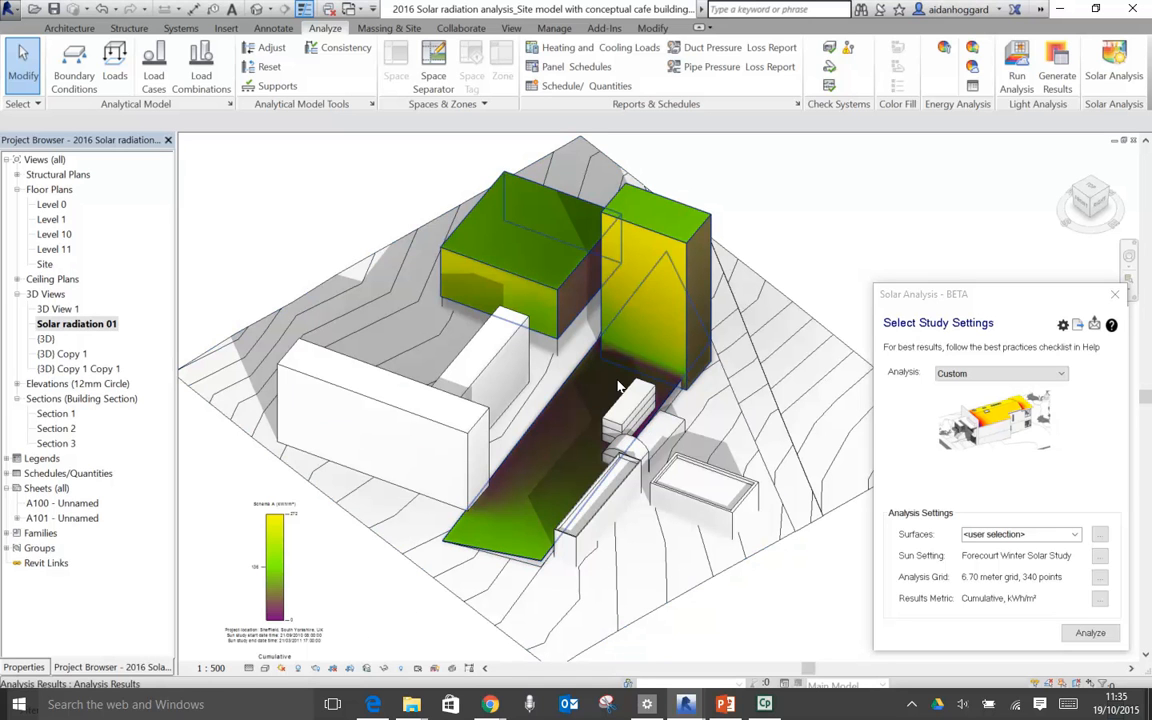
Step: Turn off shadows in the Solar radiation 01 view and run the solar analysis again on the same surfaces
click(300, 668)
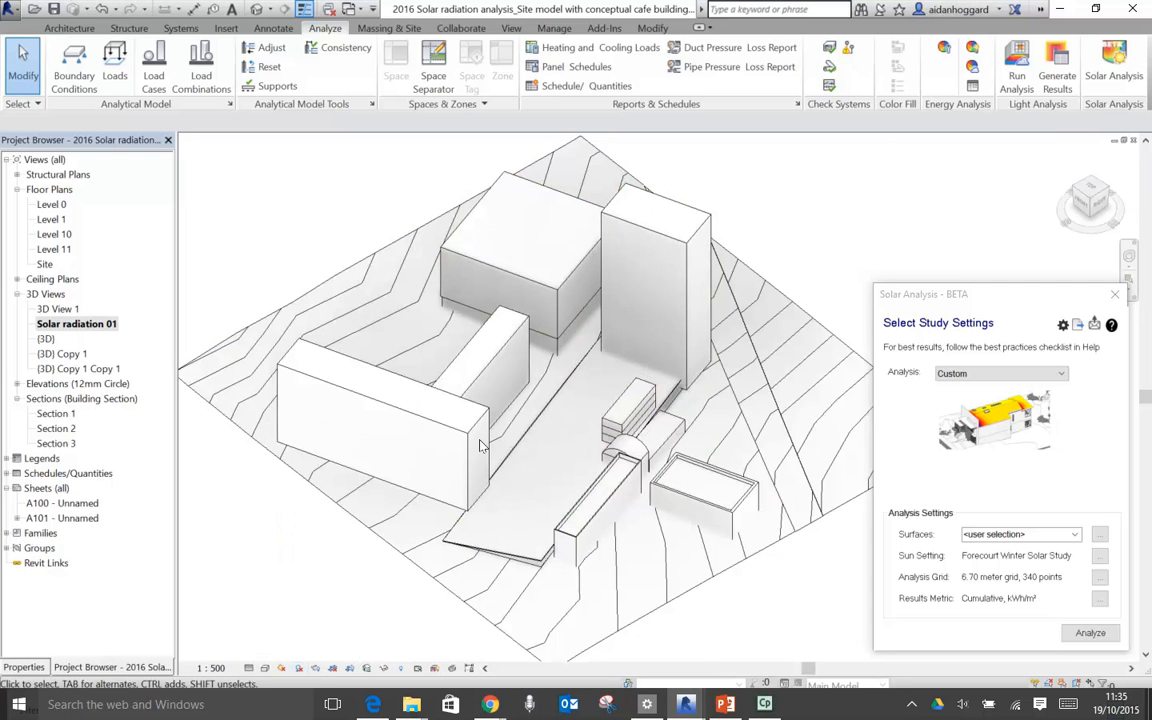
scroll(480, 445, down, 2)
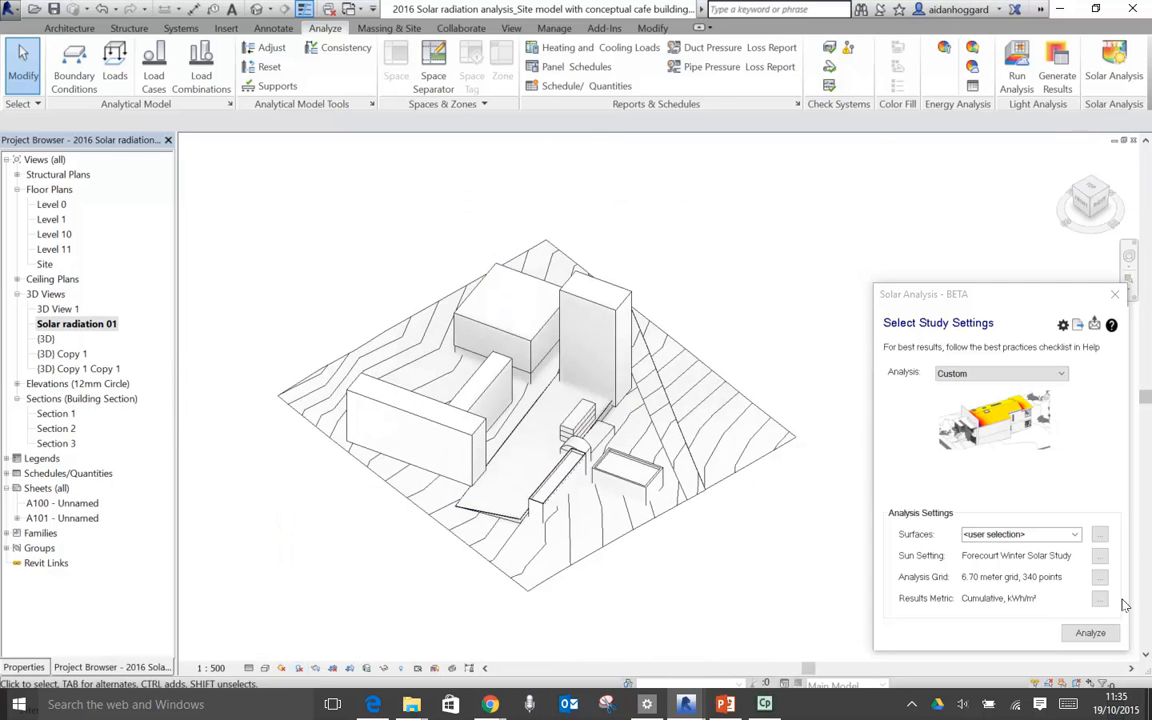
click(1090, 632)
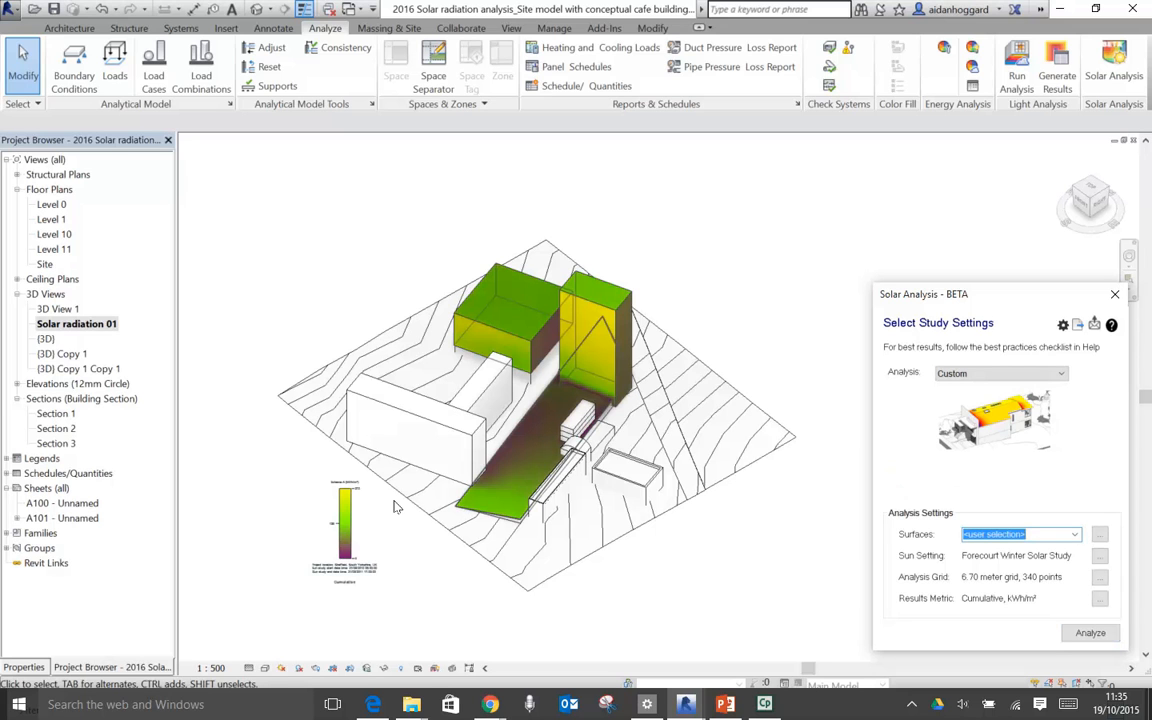
Step: Examine the radiation colours on the tower, the lower block and the forecourt, then compare the whole site with the legend
scroll(535, 451, up, 4)
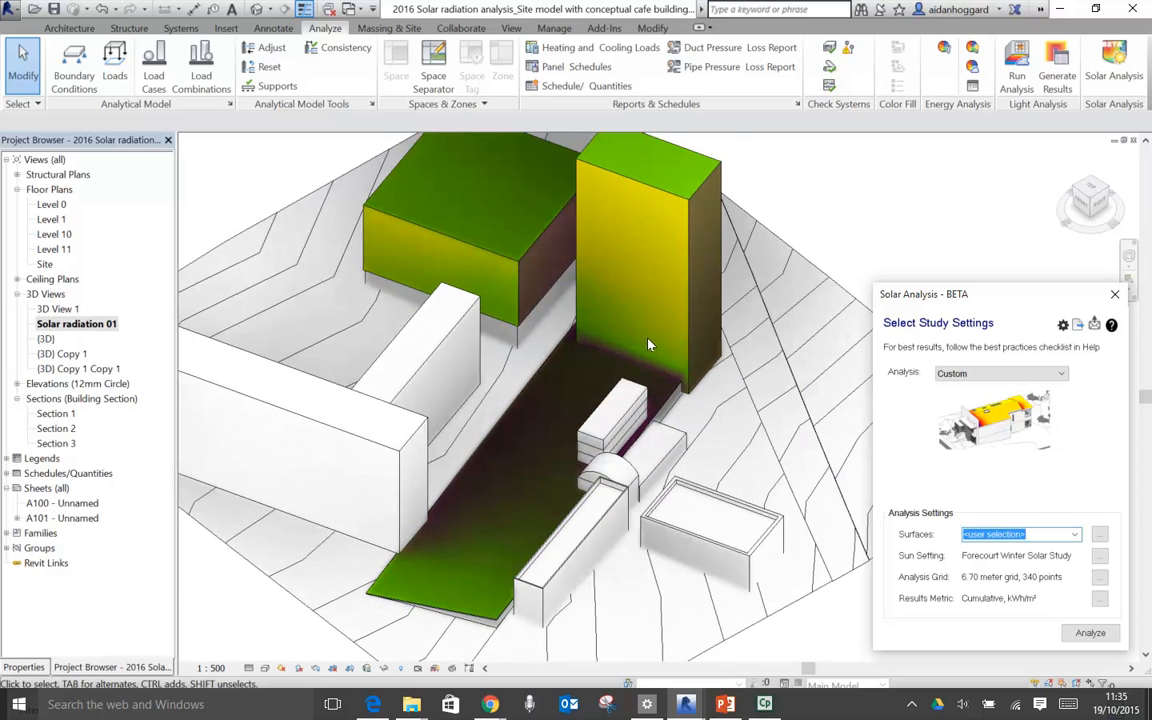
scroll(648, 345, up, 3)
middle_drag(632, 424, 529, 571)
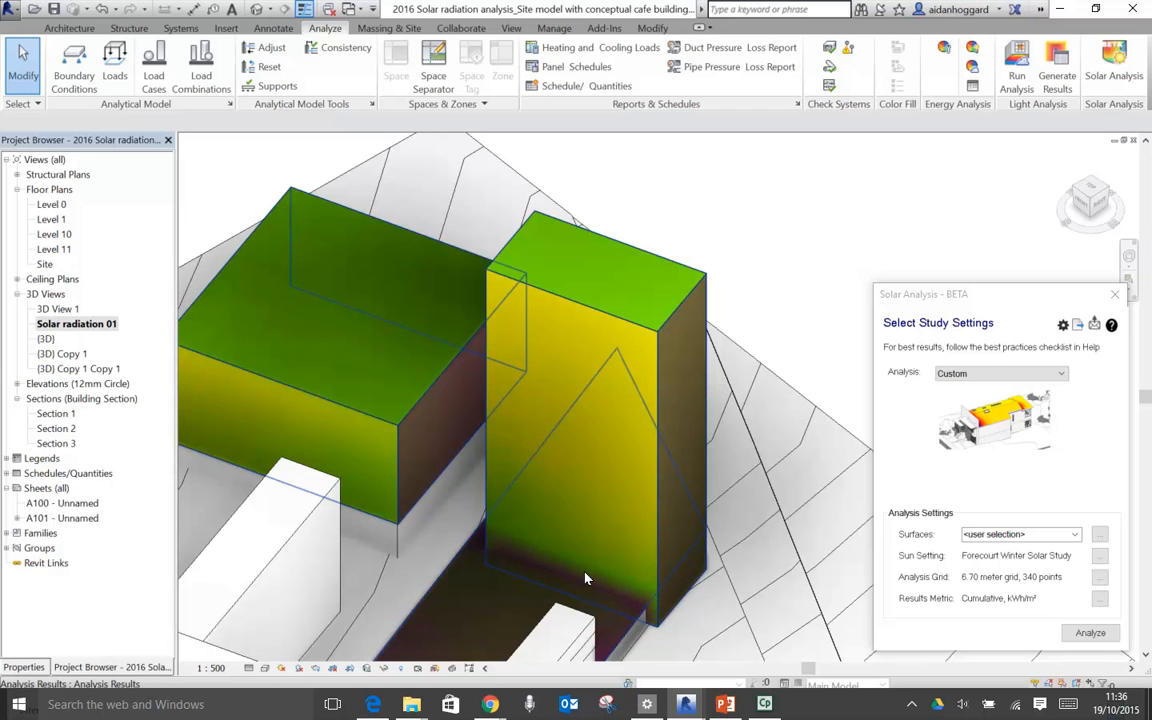
scroll(576, 587, down, 4)
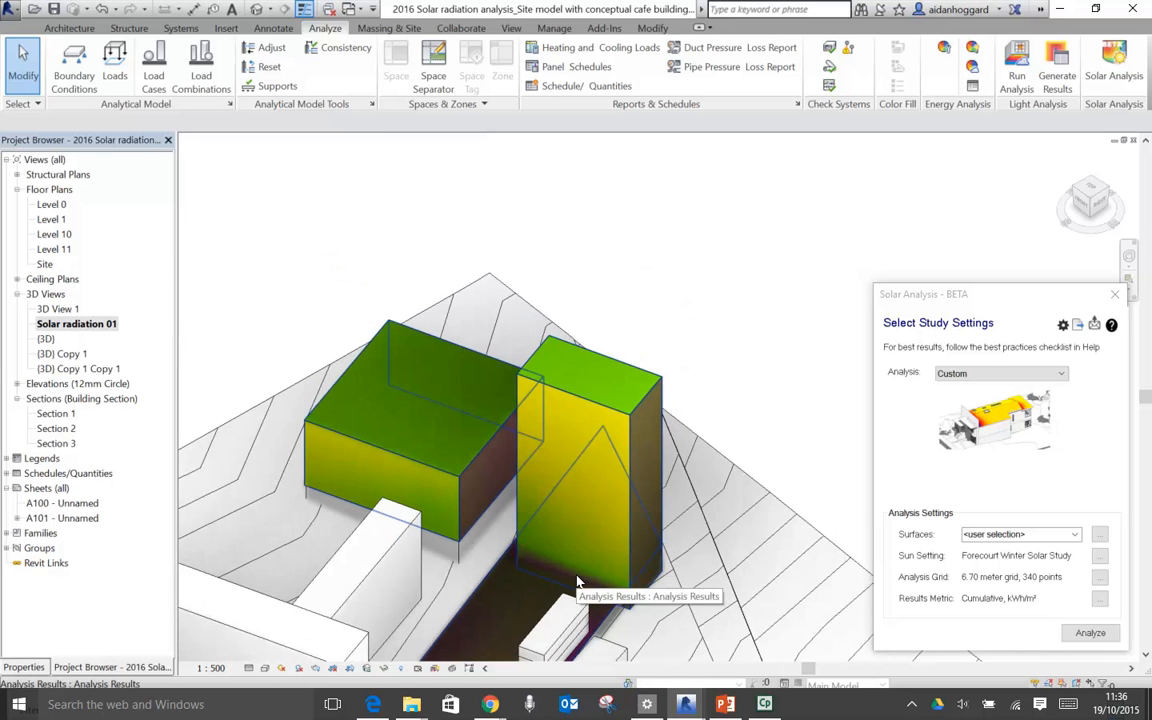
middle_drag(590, 462, 597, 384)
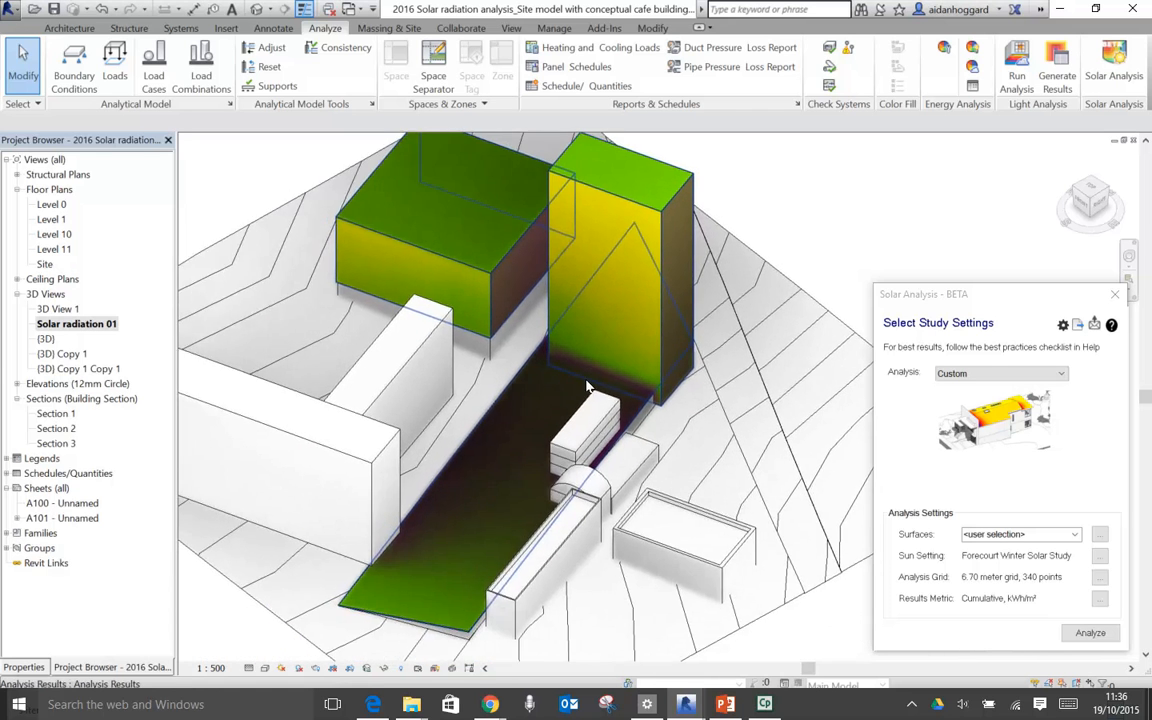
scroll(586, 387, down, 1)
middle_drag(393, 484, 481, 483)
scroll(455, 488, down, 1)
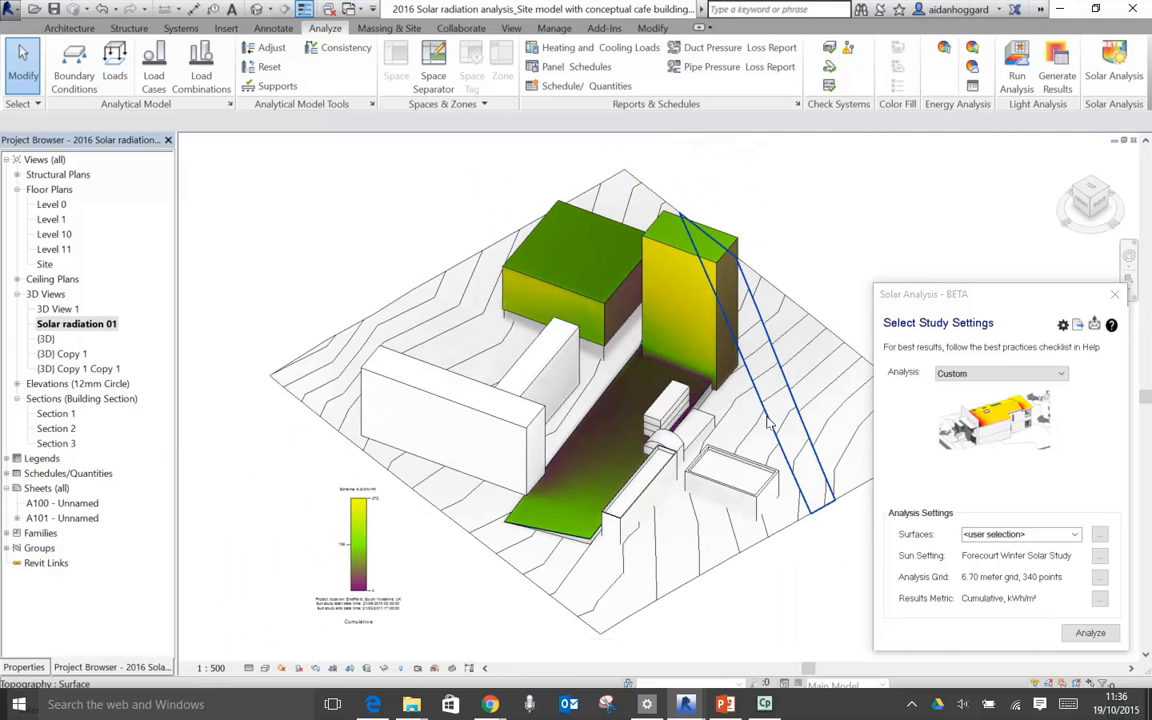
Step: Close the solar analysis dialog and create a new sheet with the A1 metric titleblock
click(1116, 296)
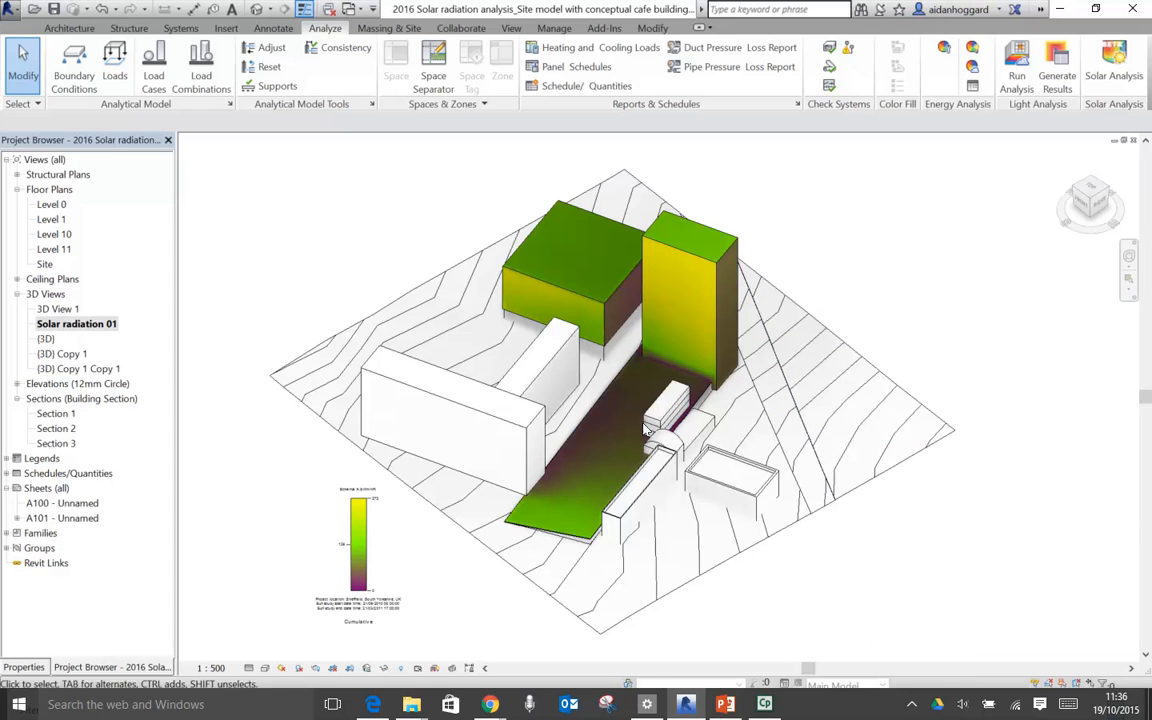
right_click(46, 489)
click(82, 500)
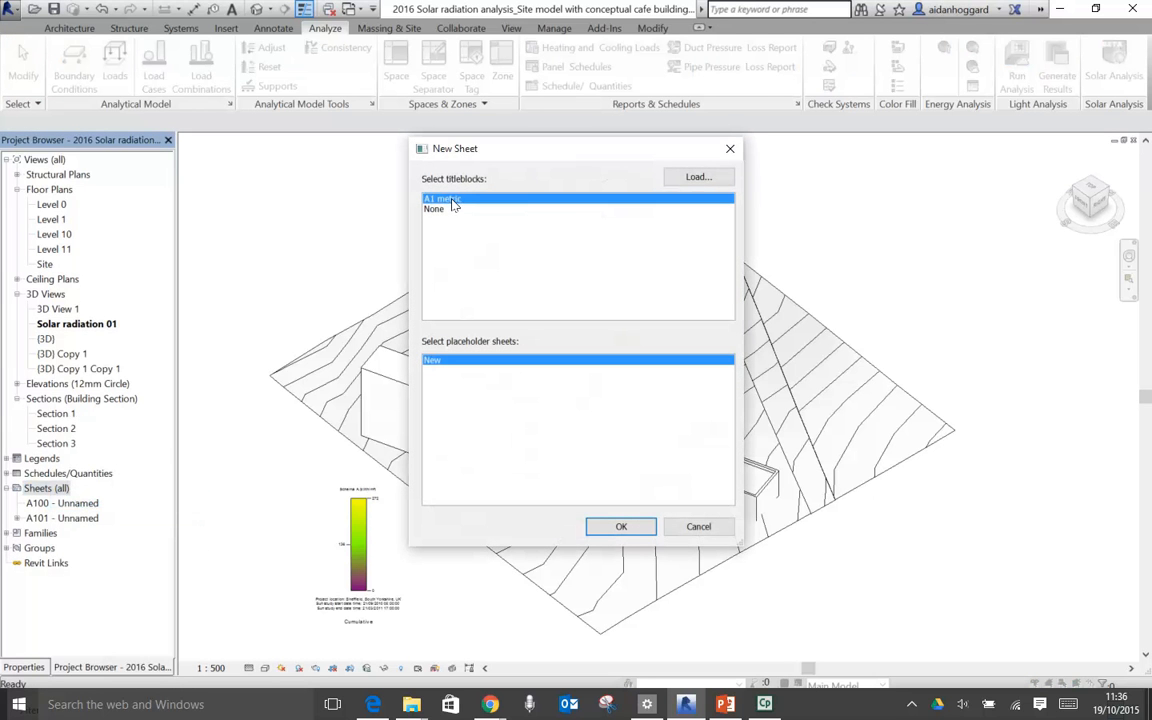
key(ctrl)
key(ctrl)
key(ctrl)
key(ctrl)
key(ctrl)
click(606, 527)
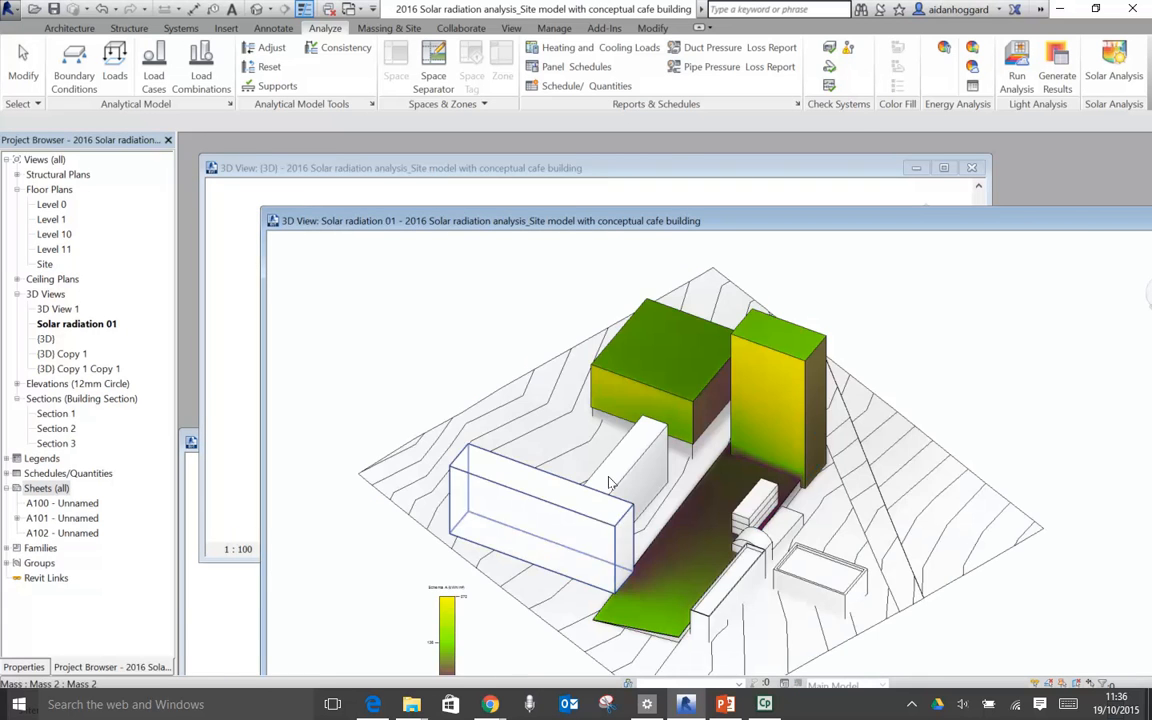
Step: Clear away the {3D} and {3D} Copy 1 Copy 1 views and tile Solar radiation 01 beside sheet A102, each fitted to its window
key(w)
key(t)
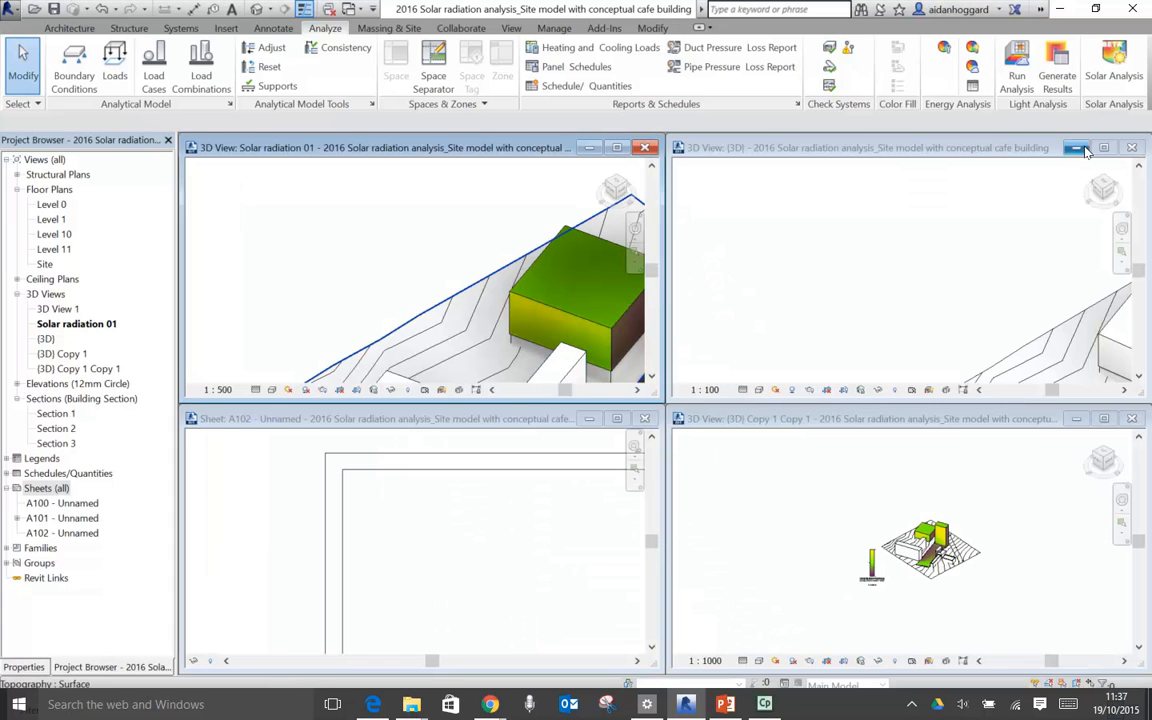
click(1133, 148)
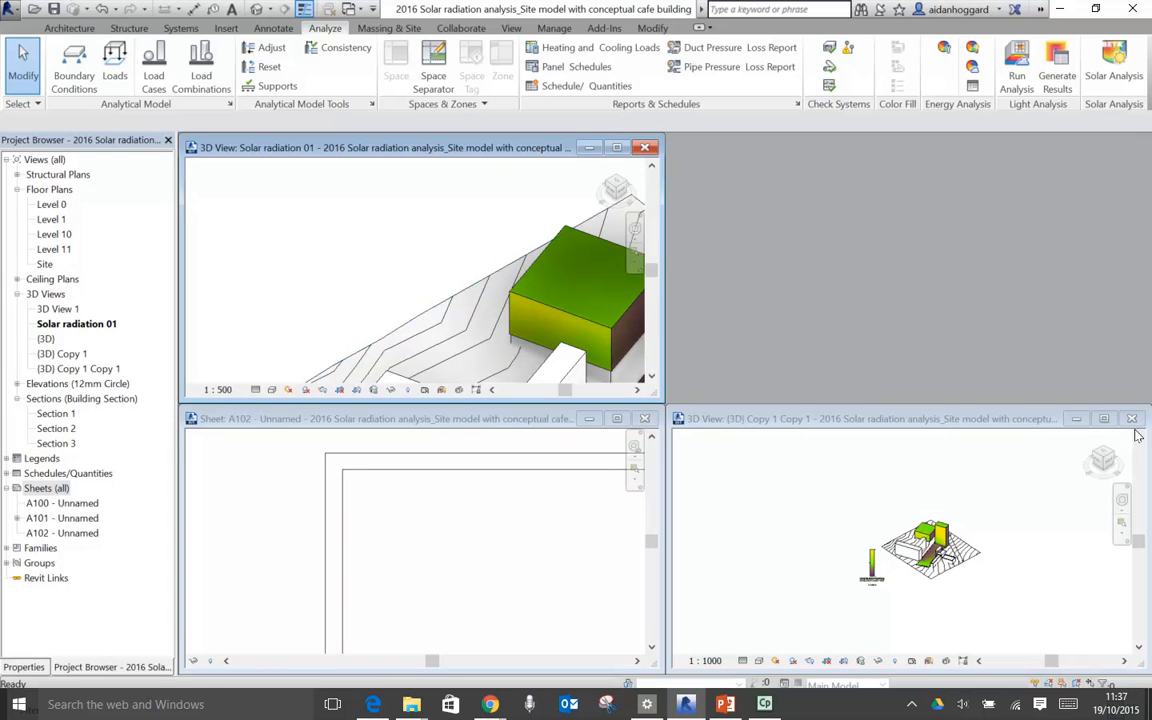
click(1077, 419)
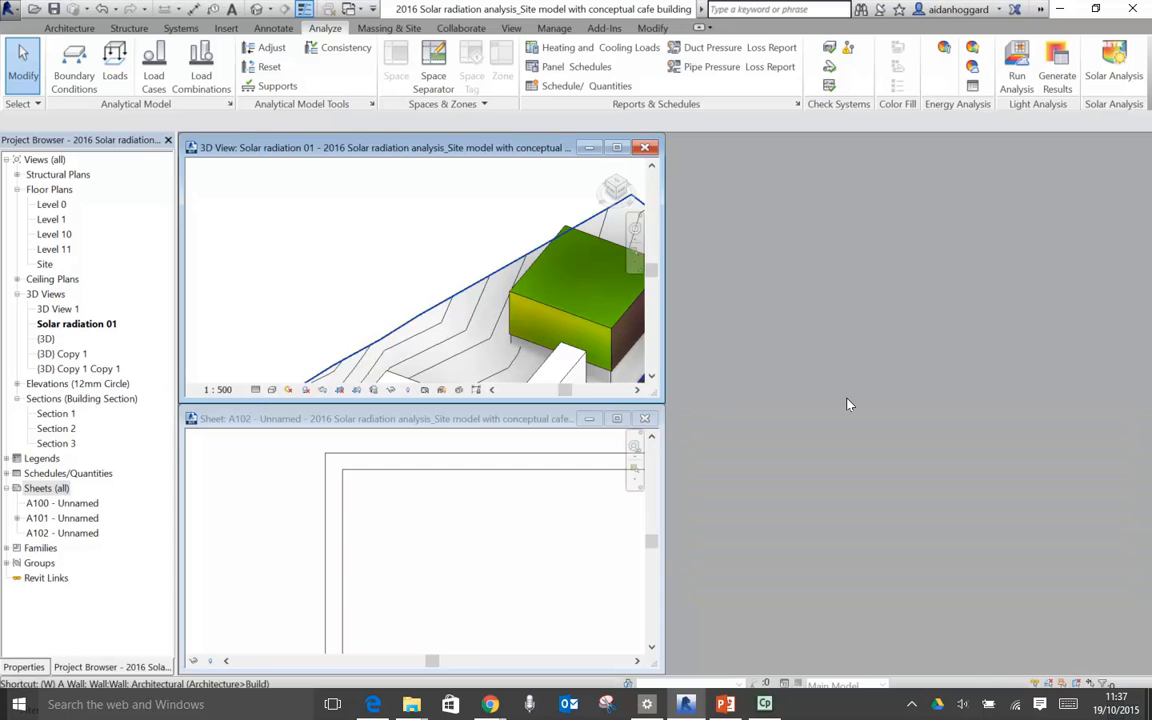
key(w)
key(t)
key(z)
key(a)
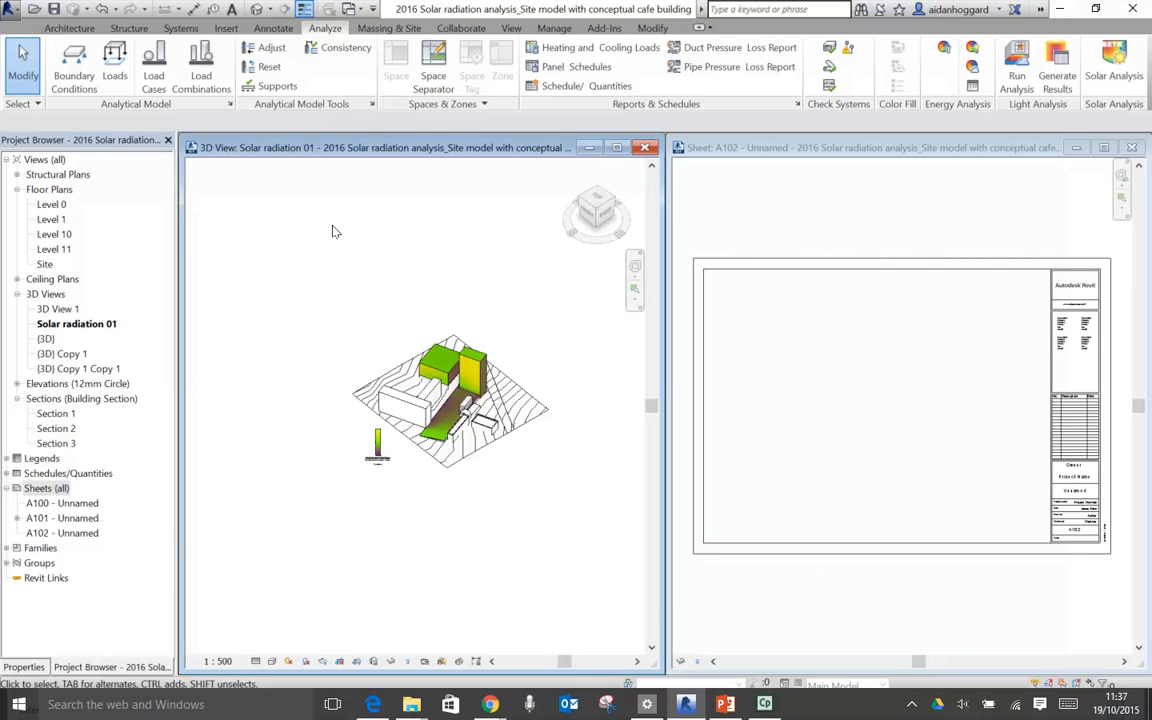
Step: Place the Solar radiation 01 view on sheet A102 and position it so the model and legend sit clear of the titleblock text
click(72, 326)
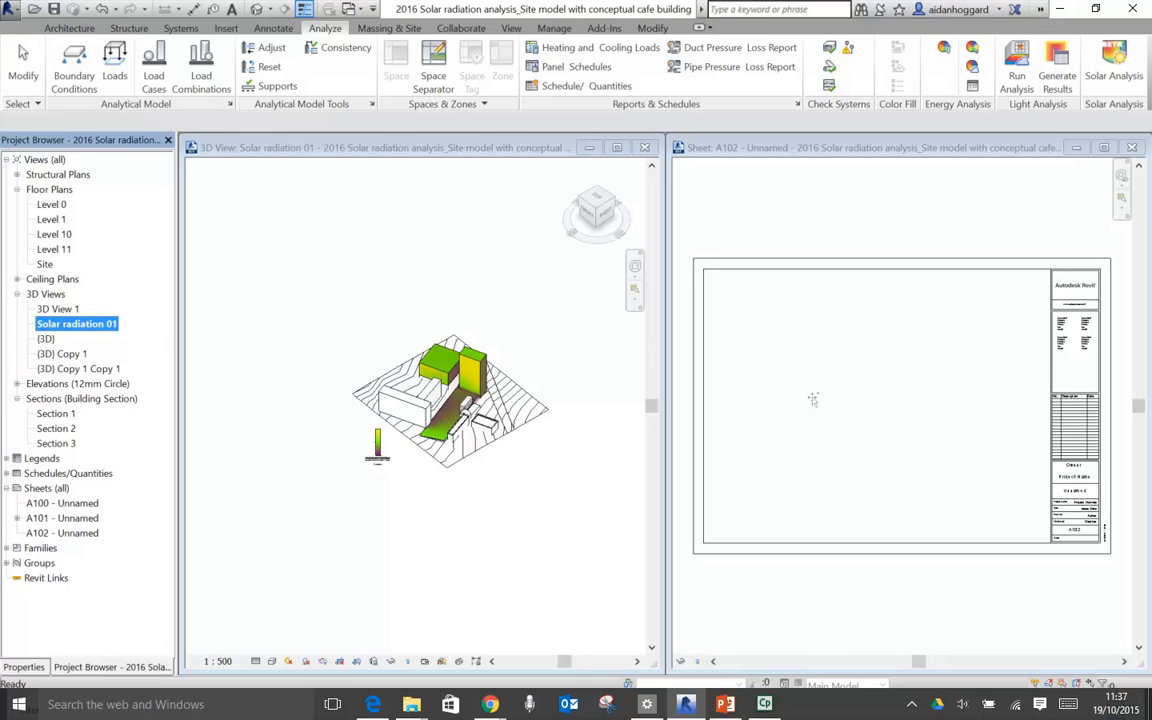
drag(907, 386, 913, 368)
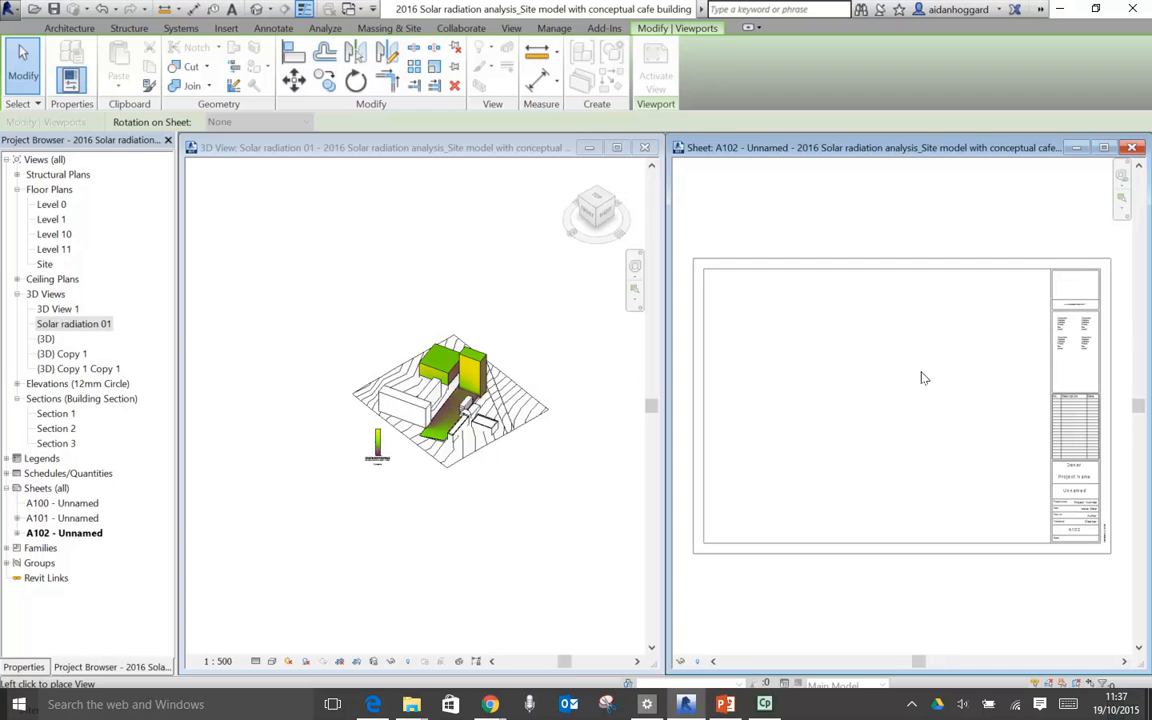
scroll(924, 378, down, 3)
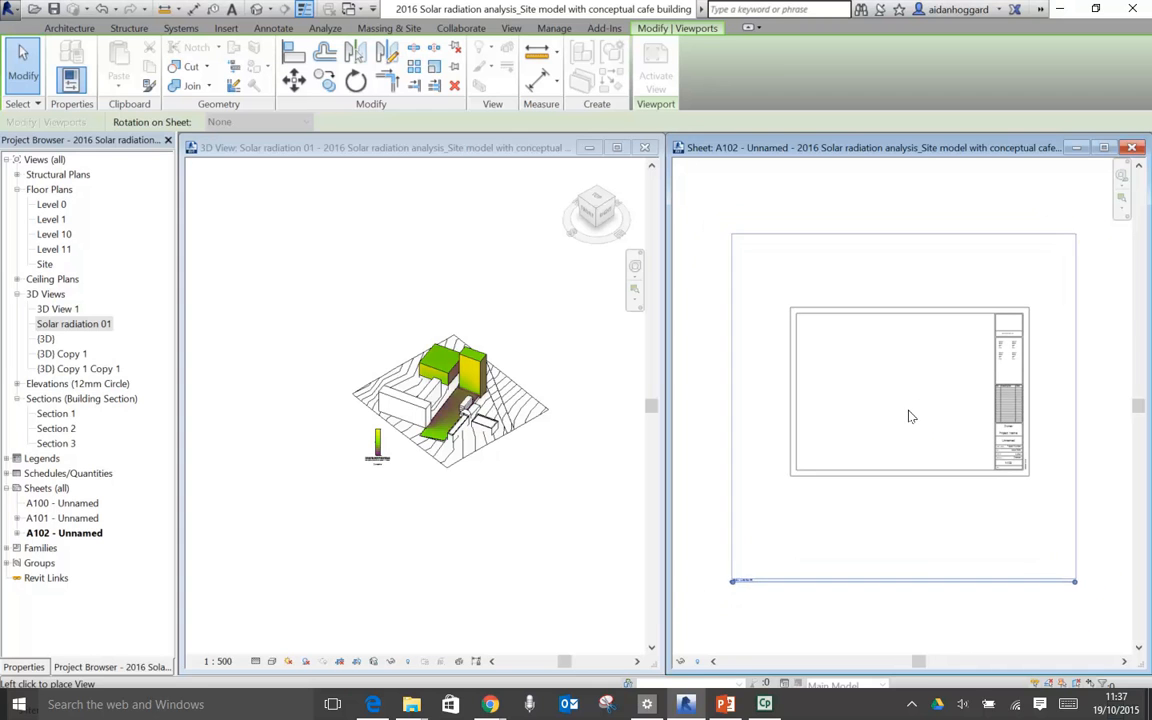
click(910, 416)
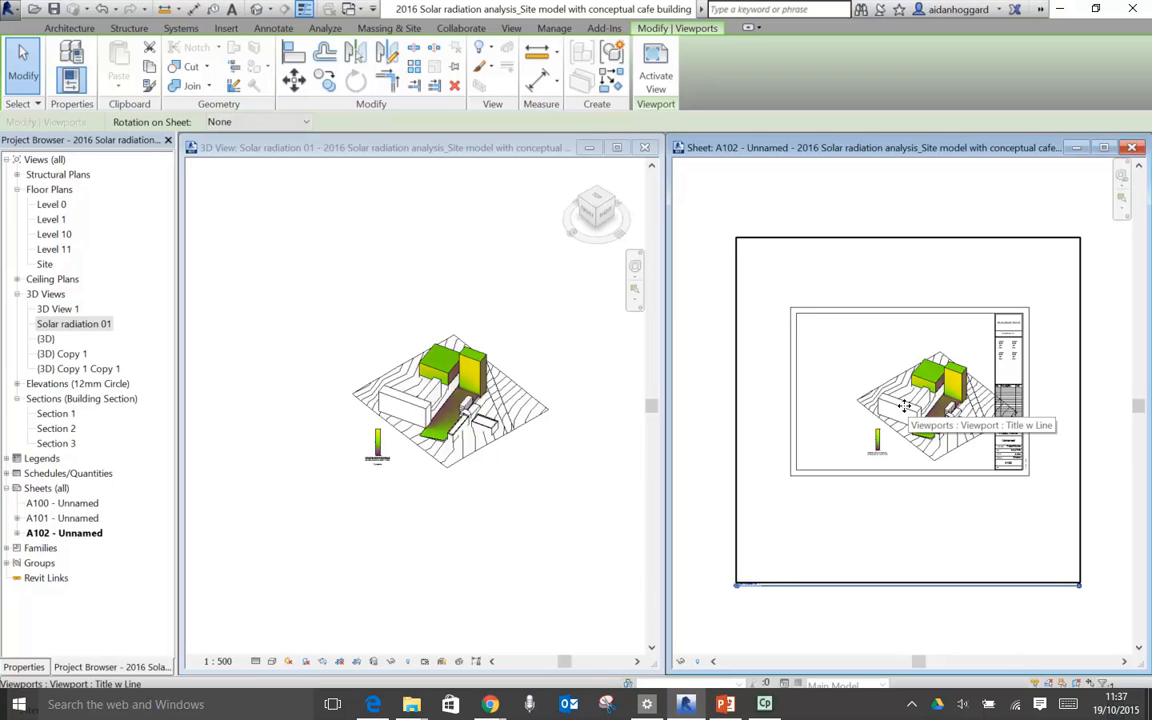
drag(935, 430, 896, 414)
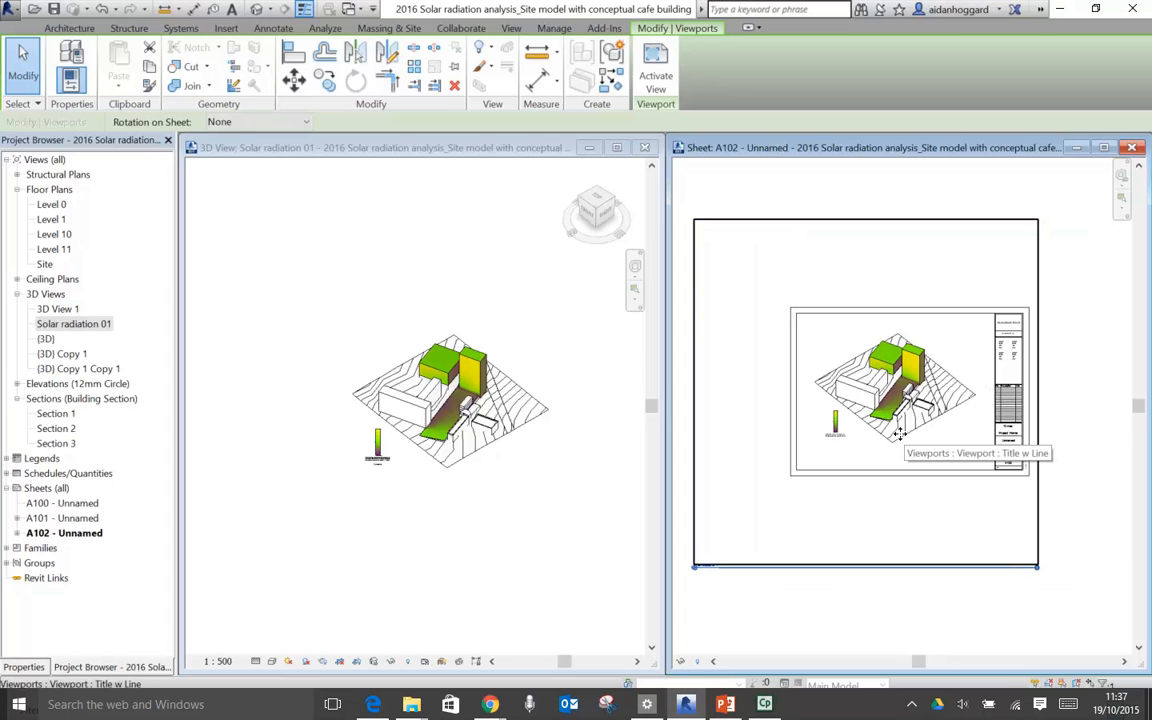
click(955, 621)
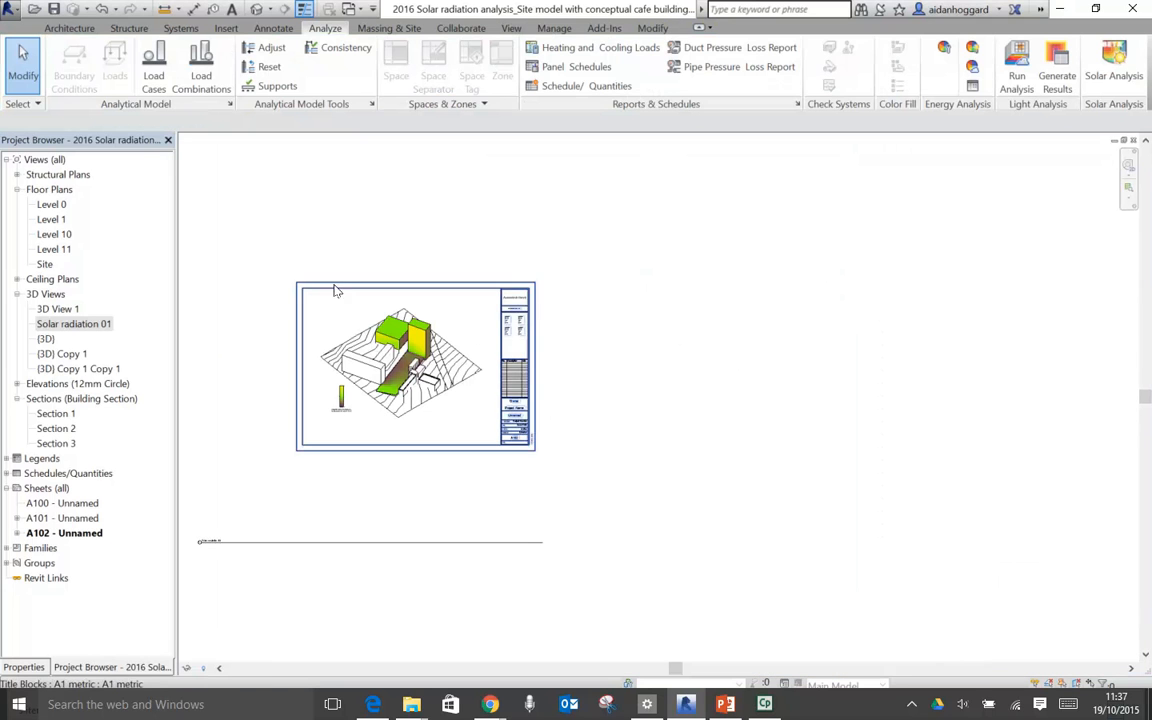
Step: Examine the placed view on sheet A102, including its oversized viewport boundary and the view title outside the sheet border
key(z)
key(f)
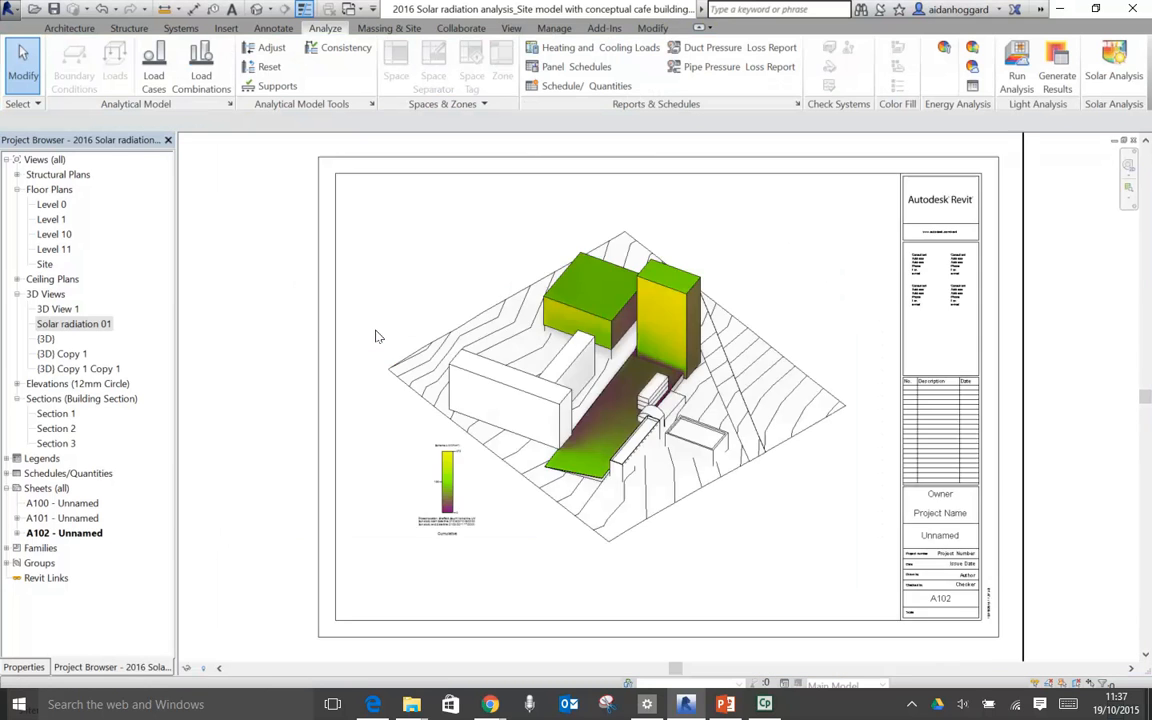
click(271, 375)
scroll(268, 364, down, 5)
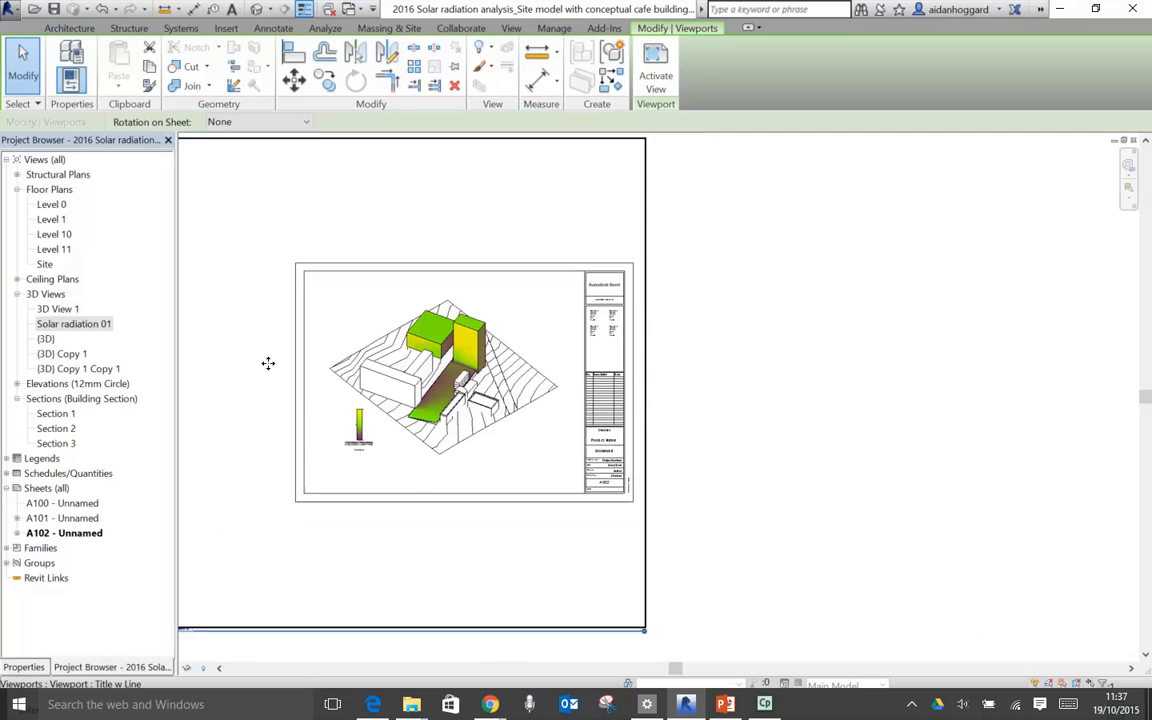
key(Escape)
middle_drag(671, 458, 825, 432)
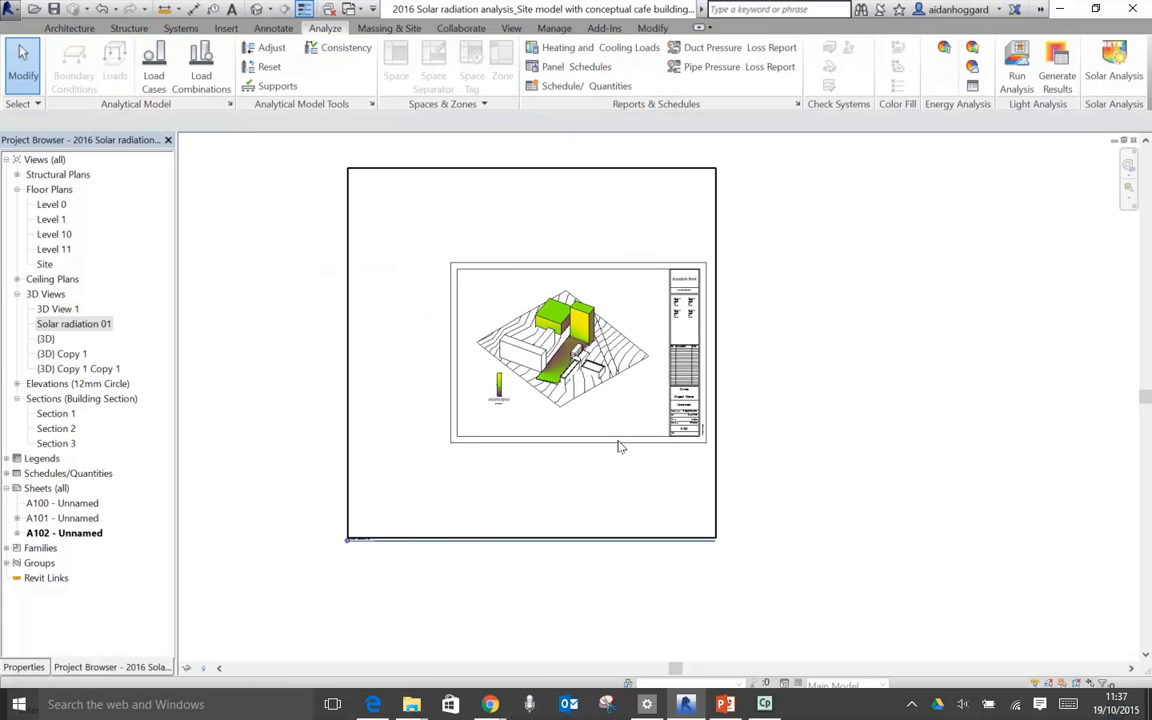
scroll(350, 551, up, 5)
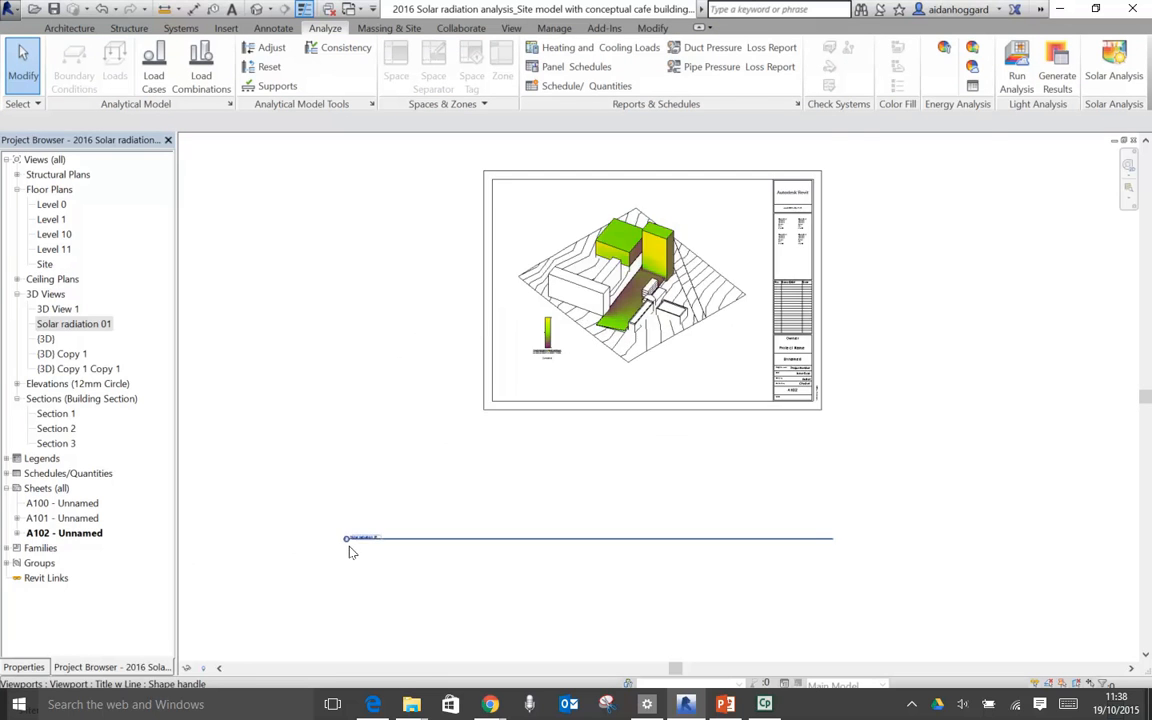
scroll(350, 551, up, 2)
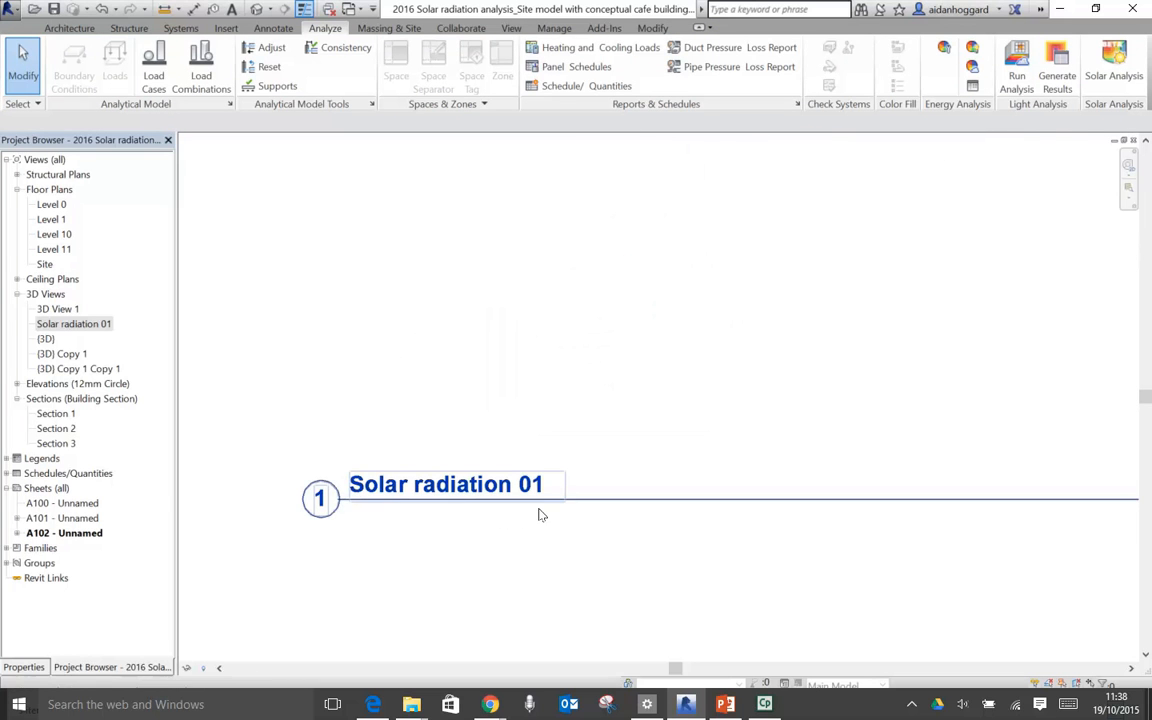
scroll(540, 516, down, 5)
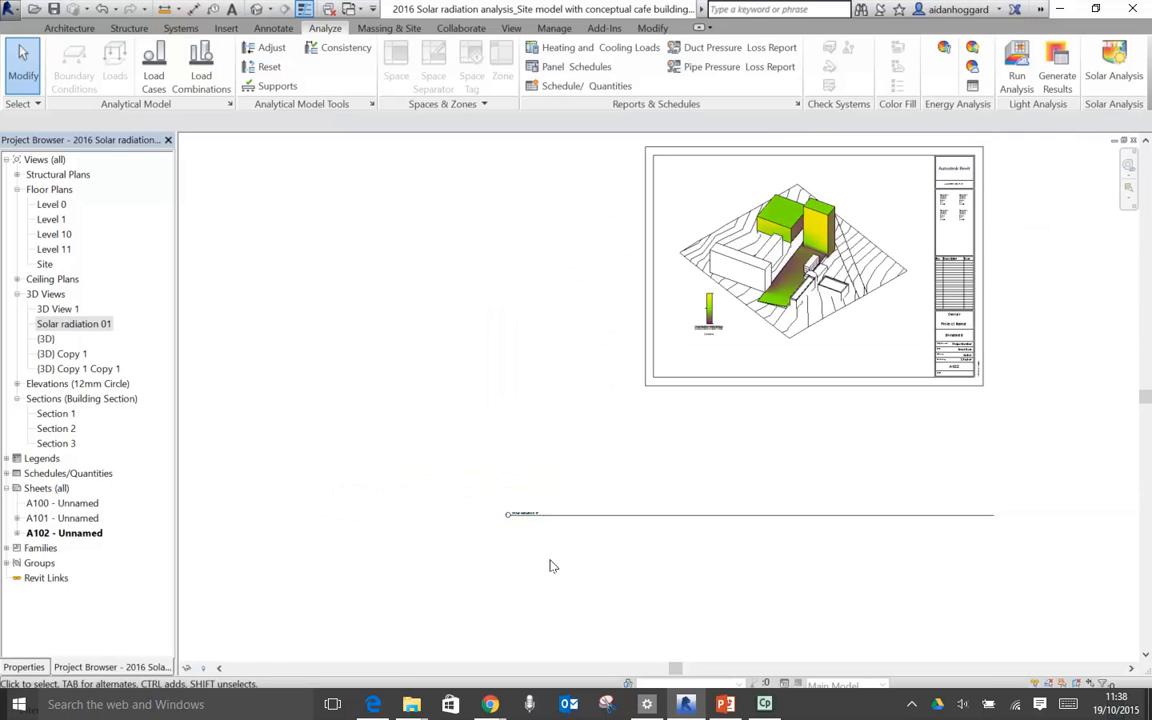
Step: Move the view title up inside the sheet border, just below the results legend
click(571, 512)
drag(571, 512, 738, 361)
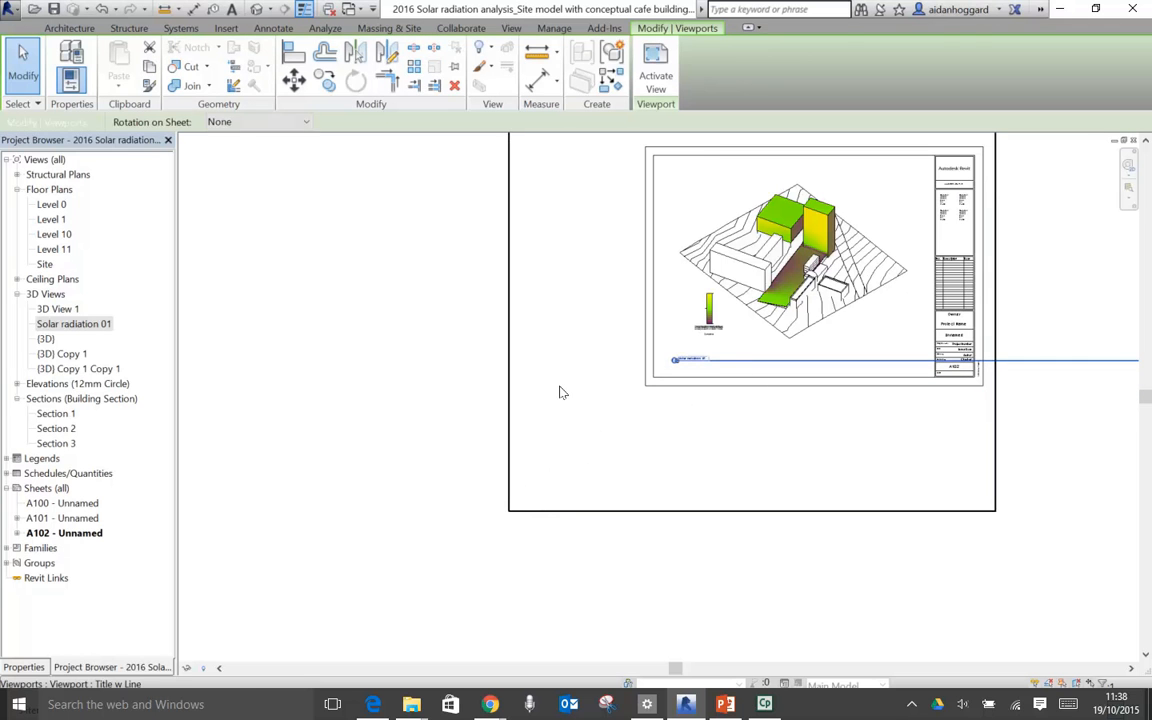
click(404, 437)
scroll(777, 305, up, 3)
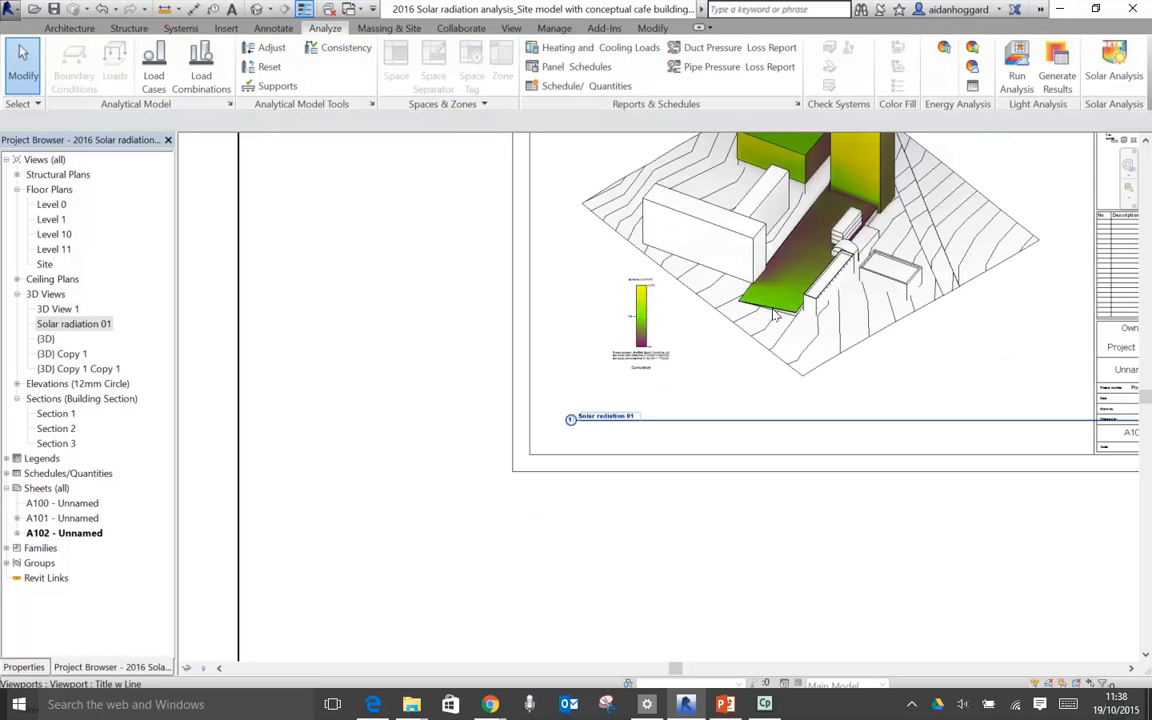
scroll(731, 347, up, 4)
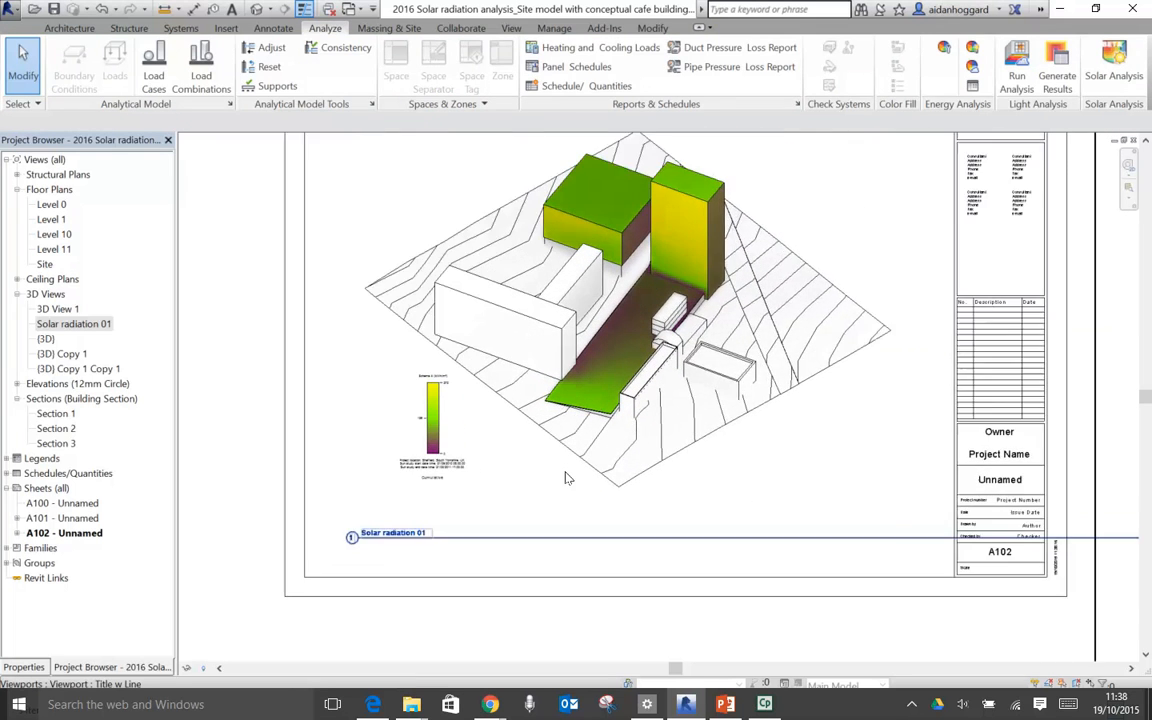
click(302, 460)
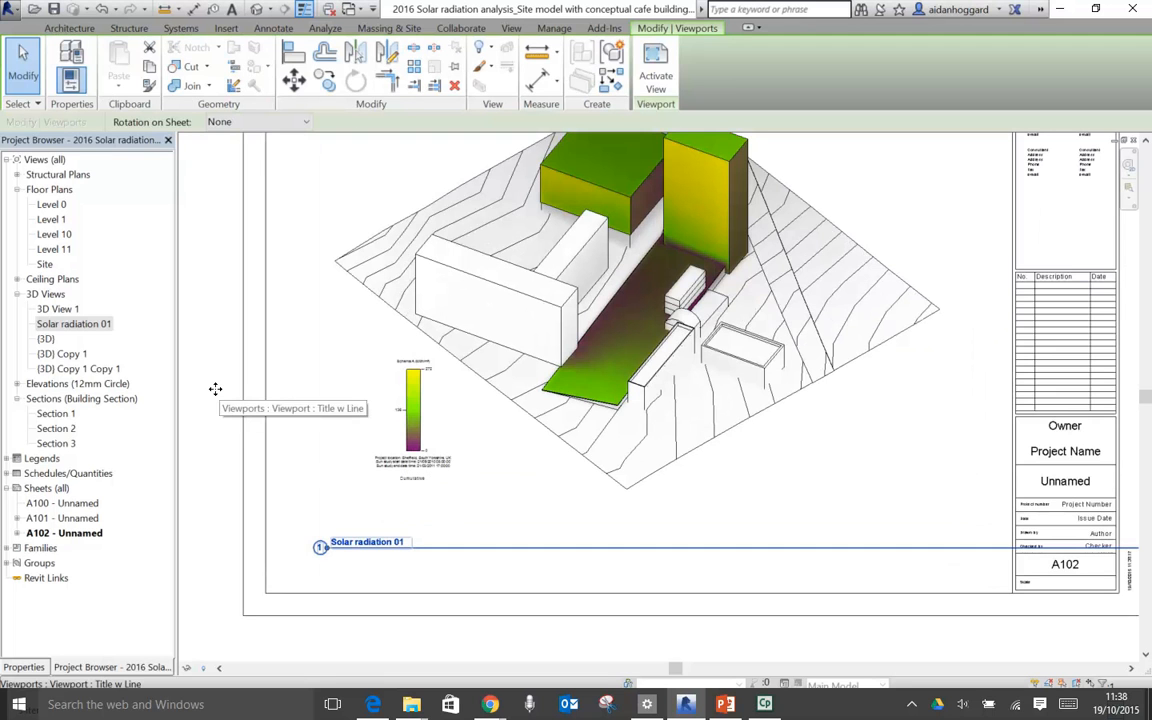
Step: Rename the Solar radiation 01 view as "Solar radiation 01 Winter Cumulative"
click(85, 324)
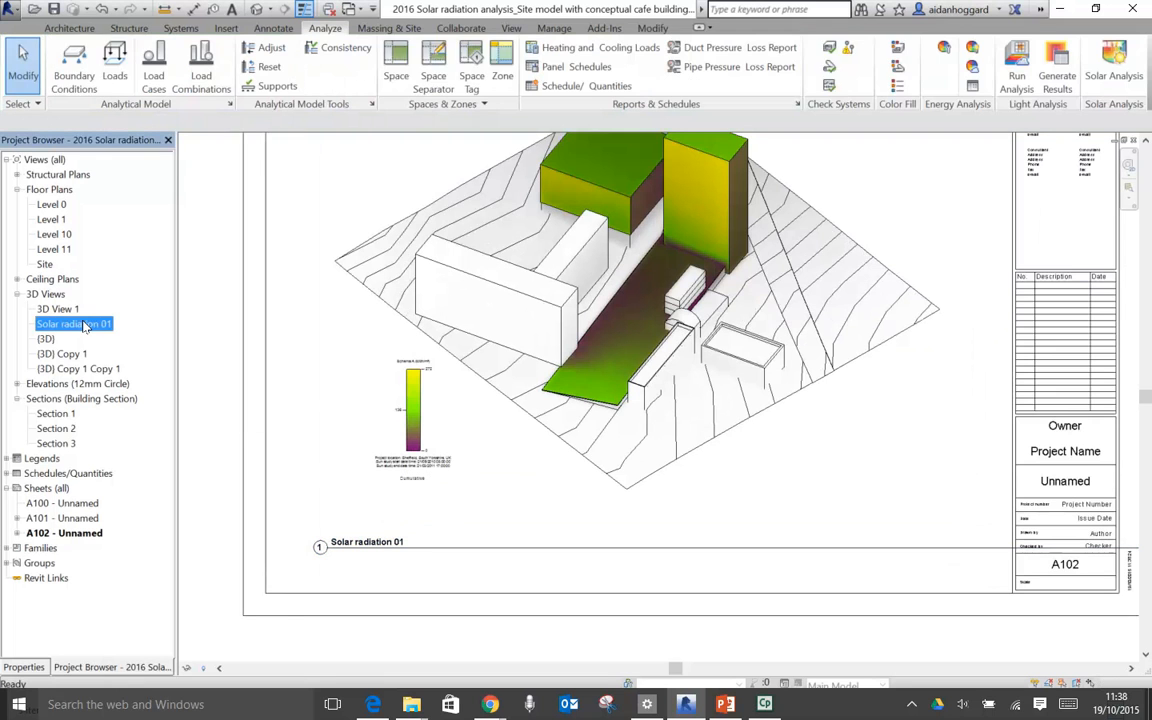
right_click(85, 324)
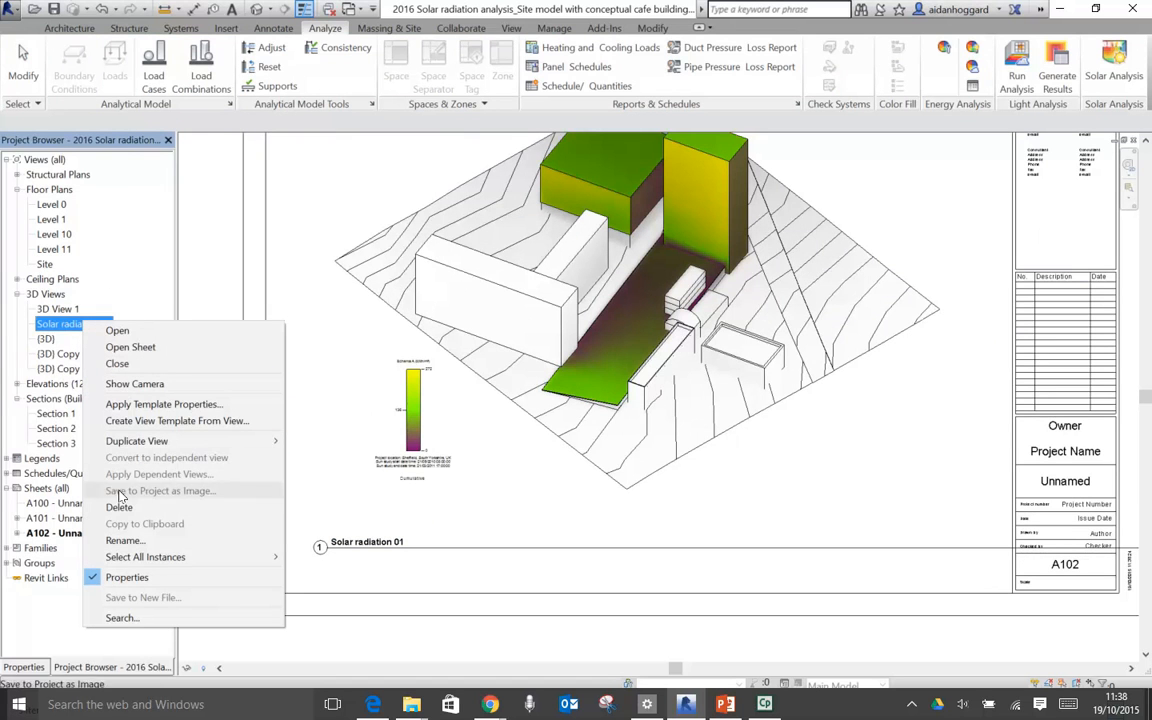
click(125, 541)
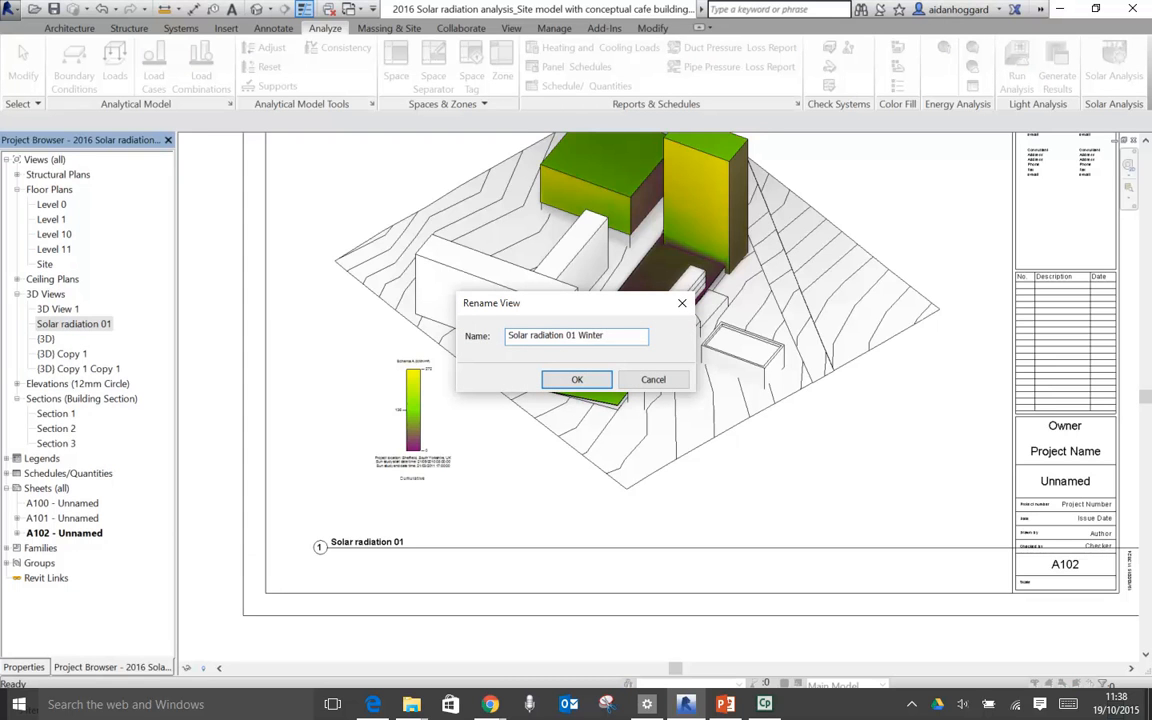
text(Winter Cumulative)
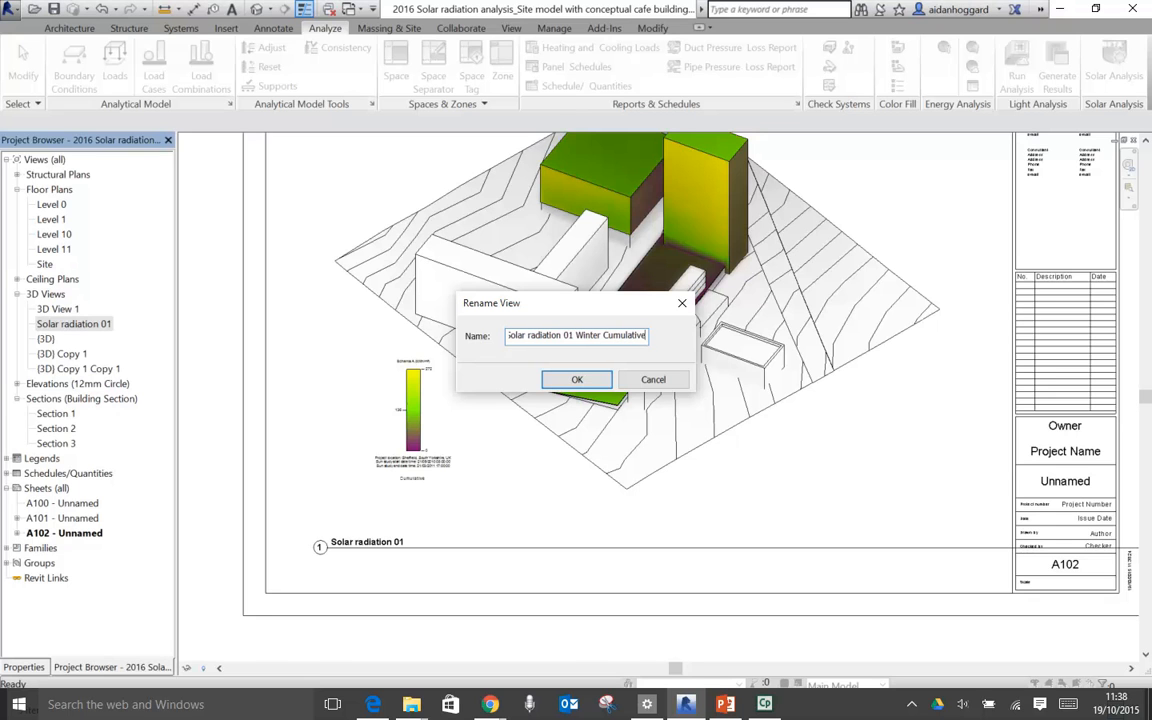
click(578, 380)
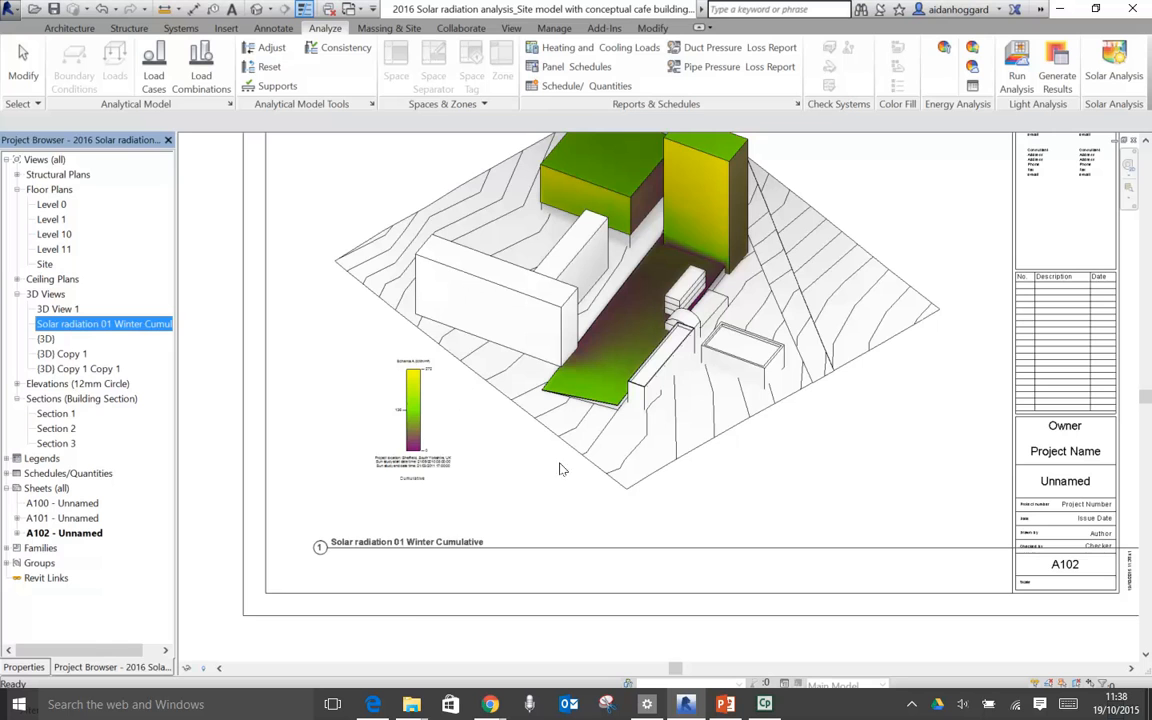
Step: Switch the placed view's viewport type on sheet A102 to No Title and back to Title w Line
key(ctrl)
key(ctrl)
scroll(548, 430, down, 4)
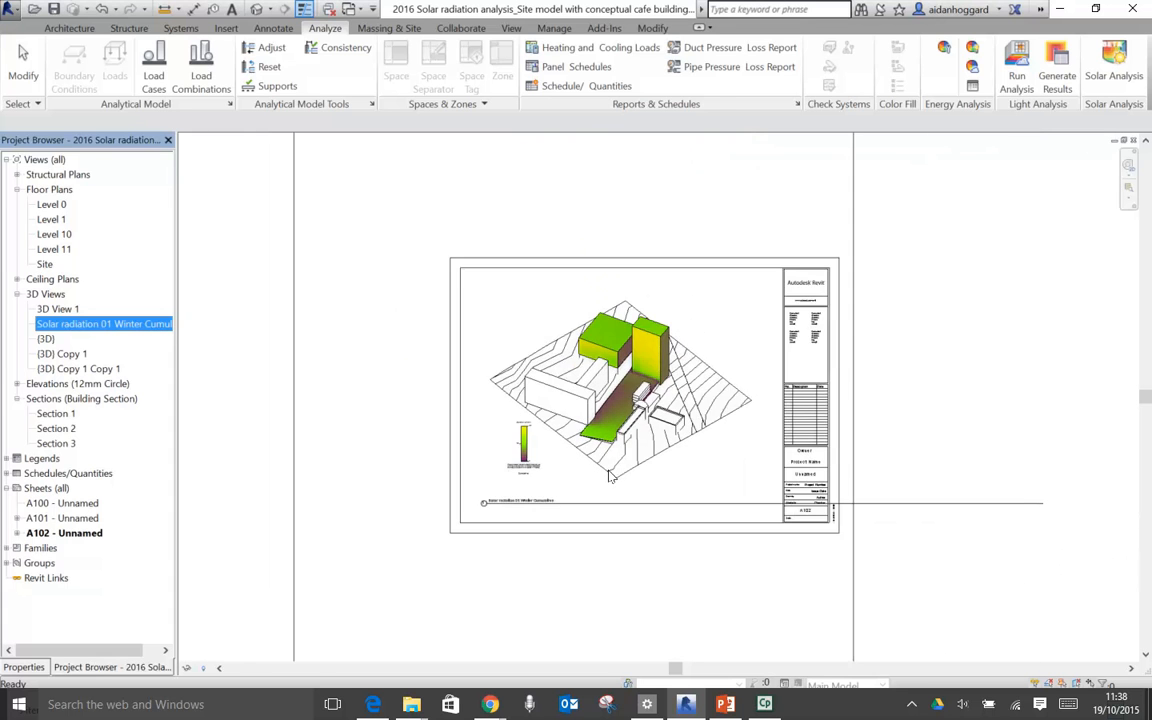
scroll(610, 477, down, 2)
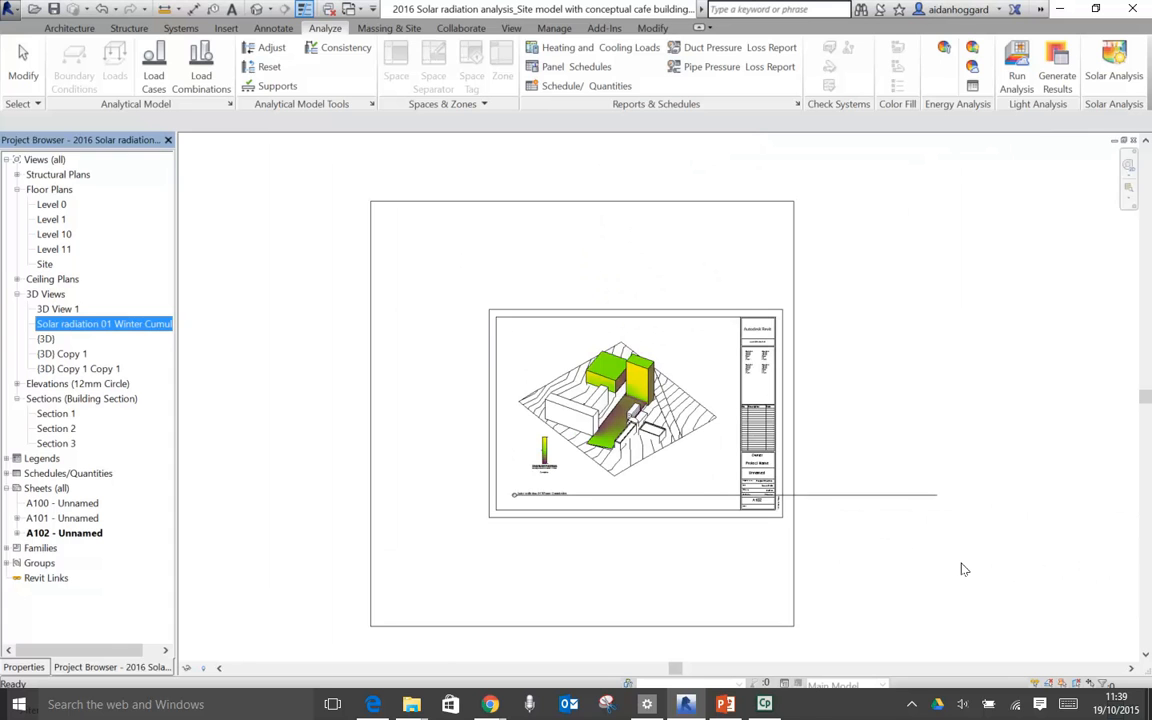
click(879, 411)
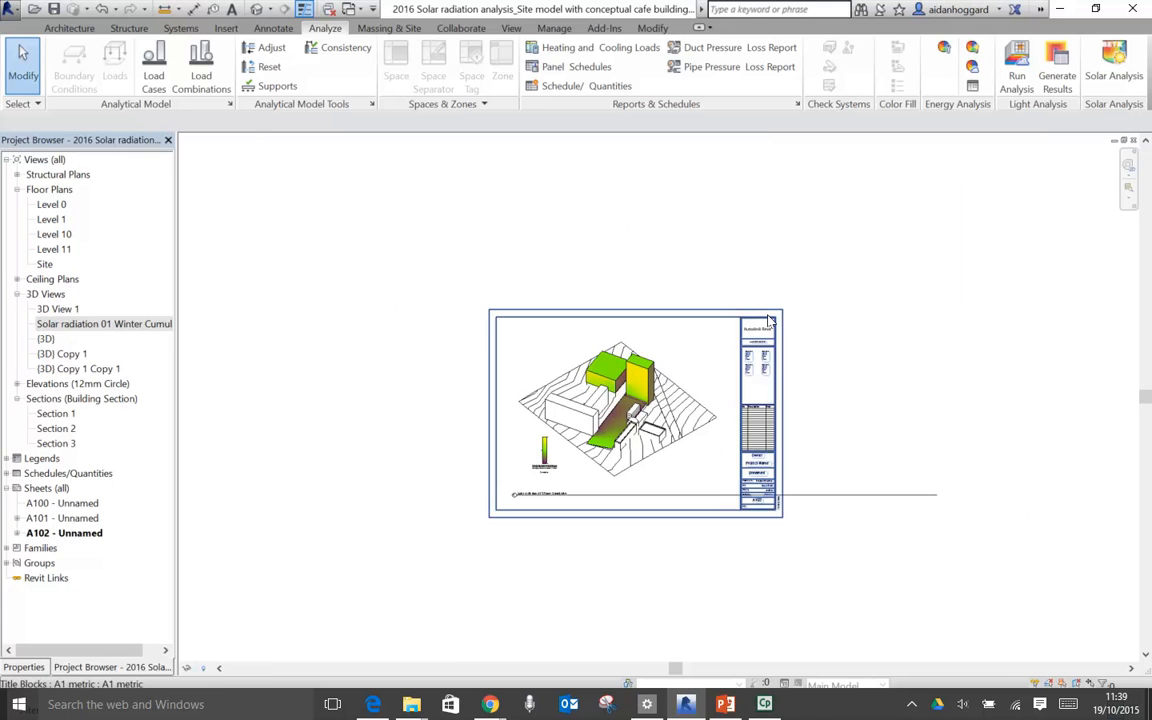
click(640, 401)
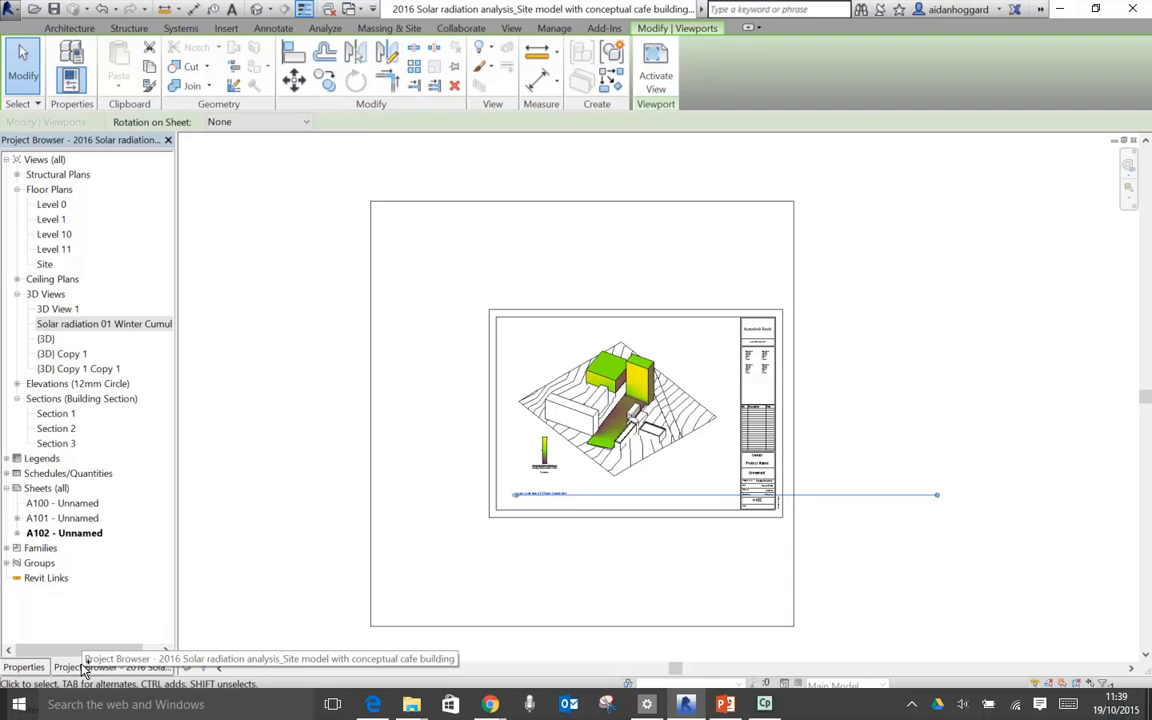
click(24, 667)
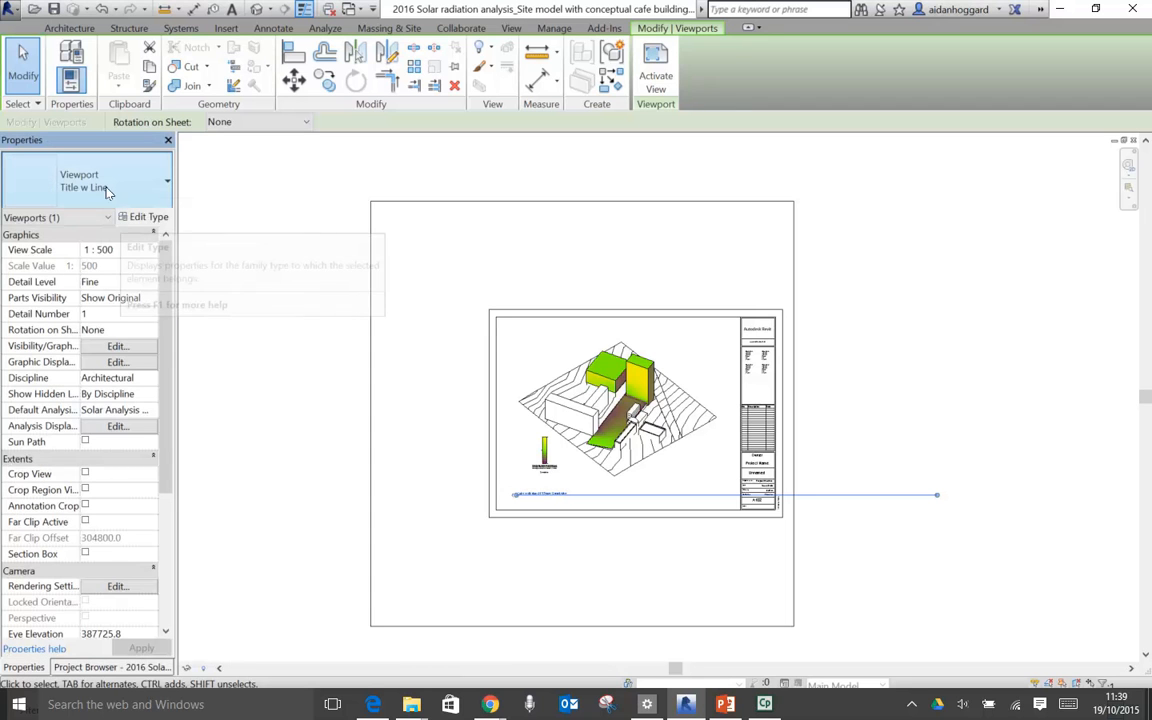
click(167, 186)
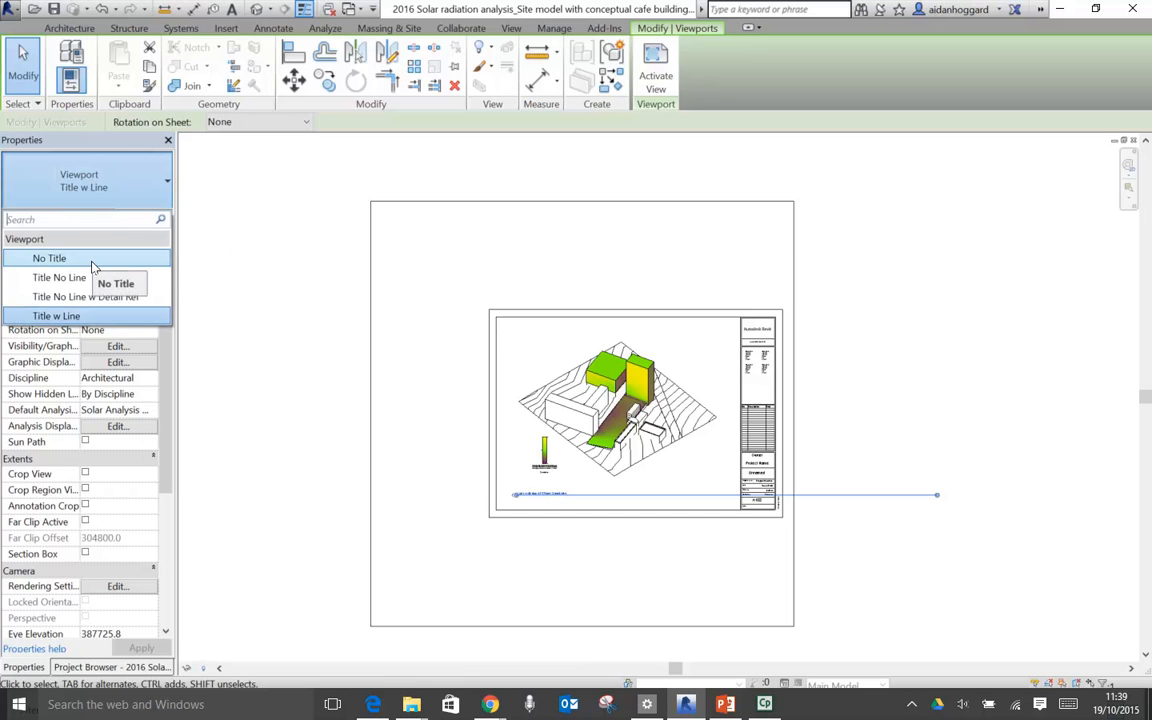
click(92, 262)
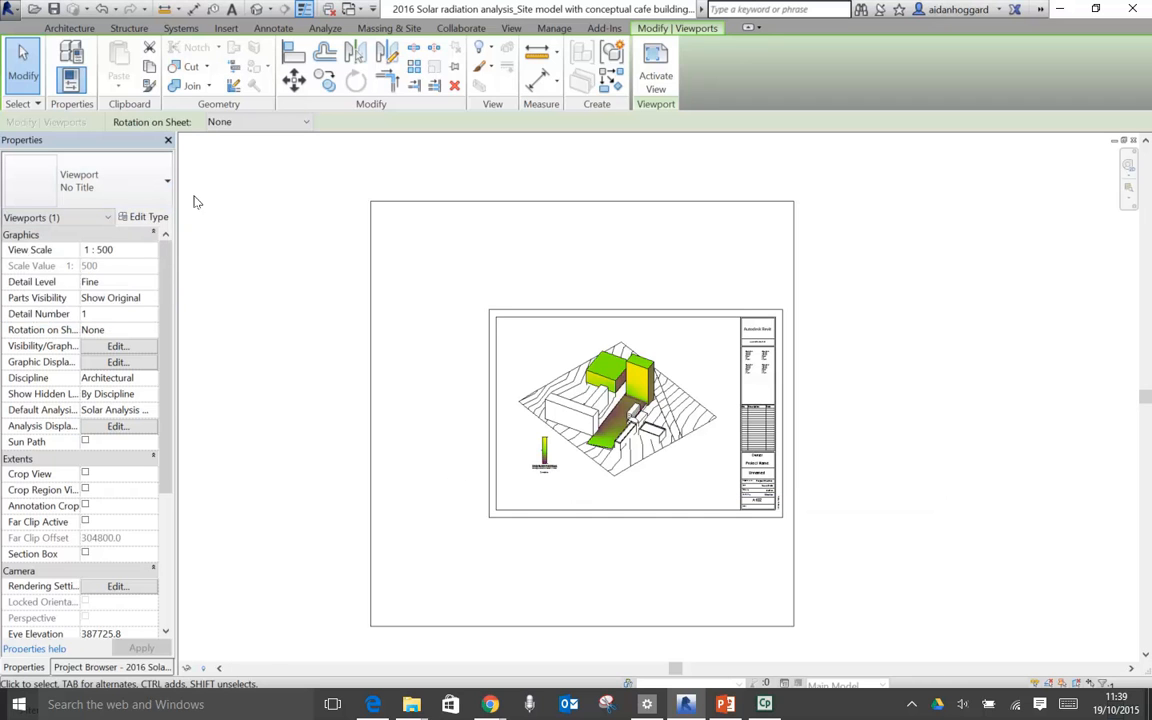
click(160, 188)
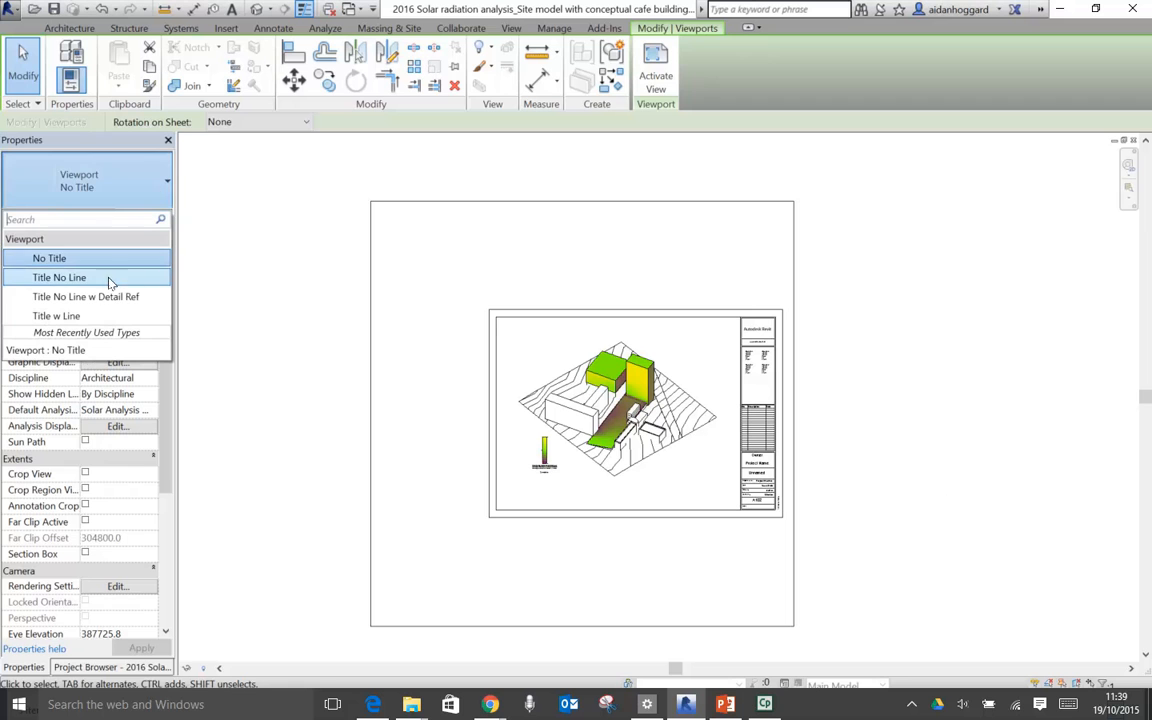
click(75, 316)
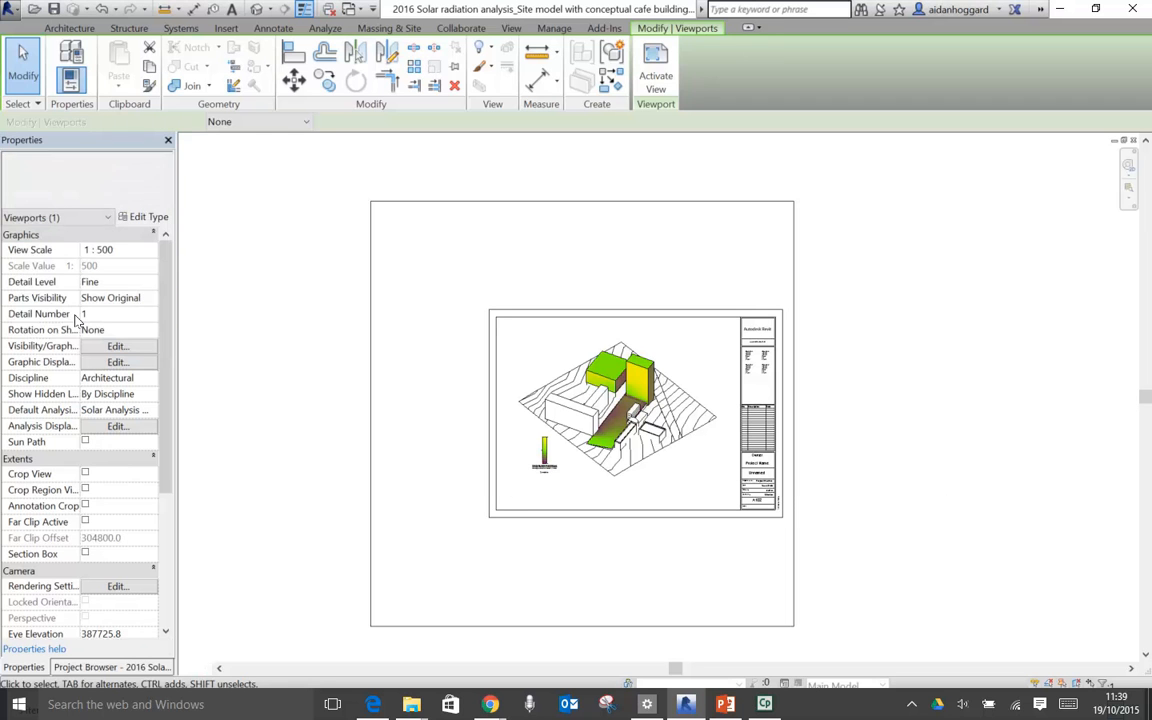
key(Escape)
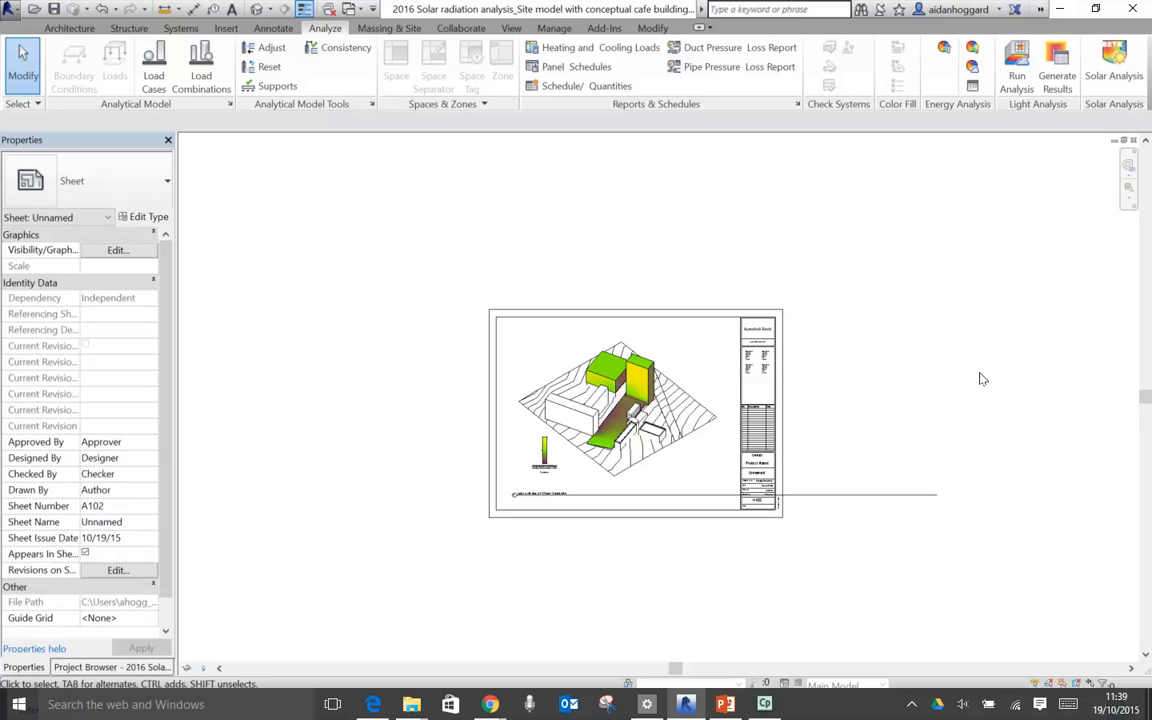
Step: Shorten the view title's line on sheet A102 so it ends just past the title text, well inside the sheet border
click(880, 495)
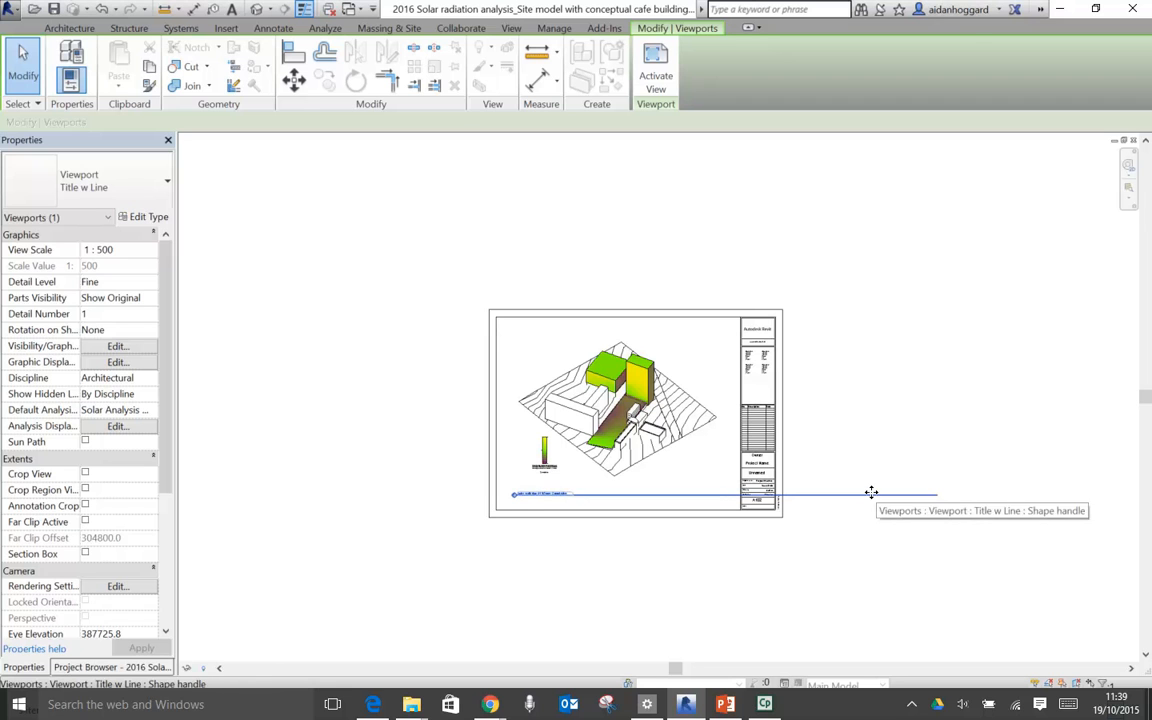
click(866, 526)
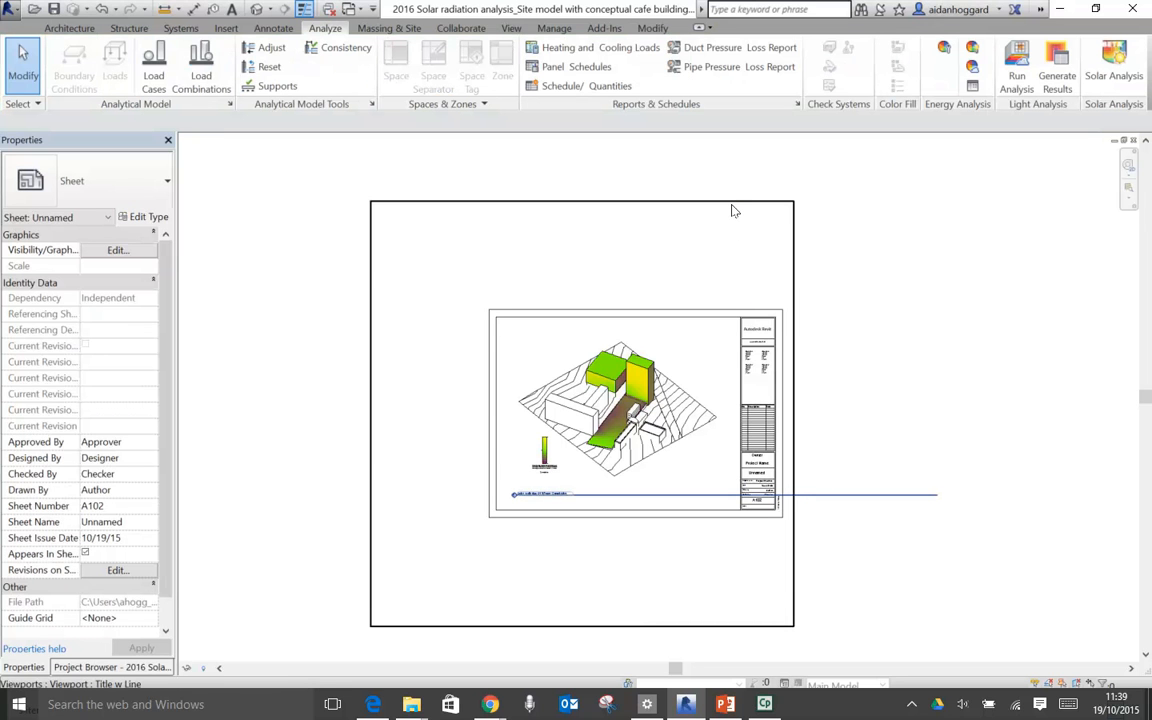
click(716, 239)
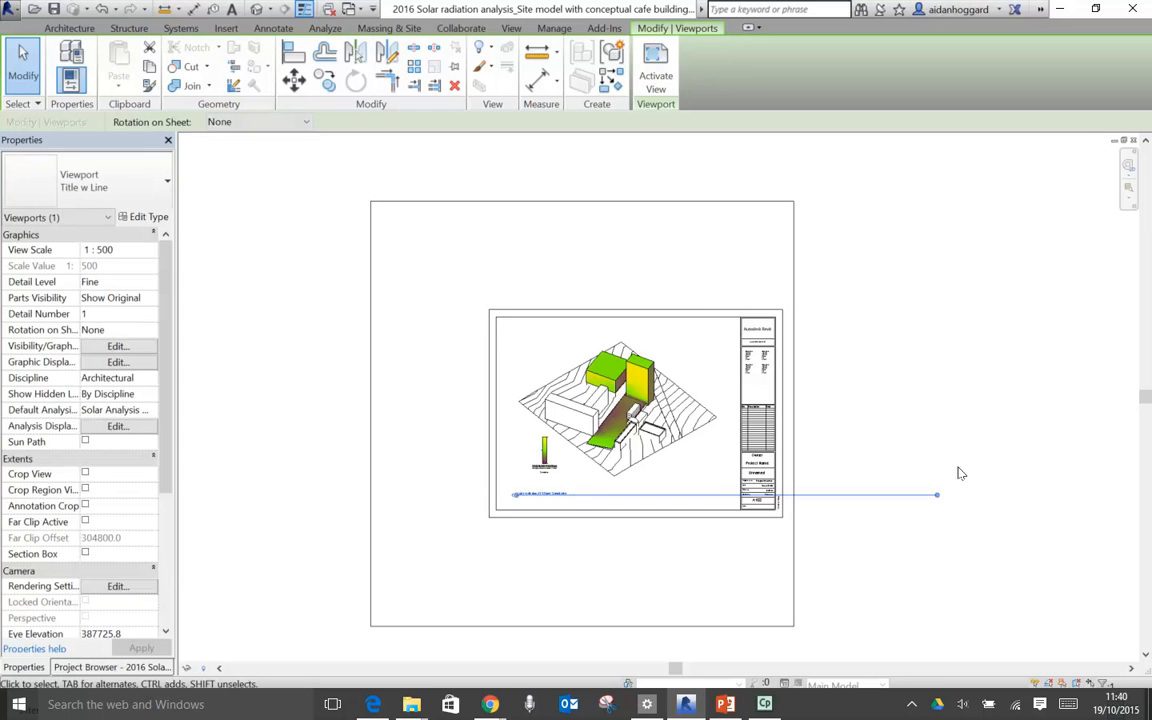
click(938, 496)
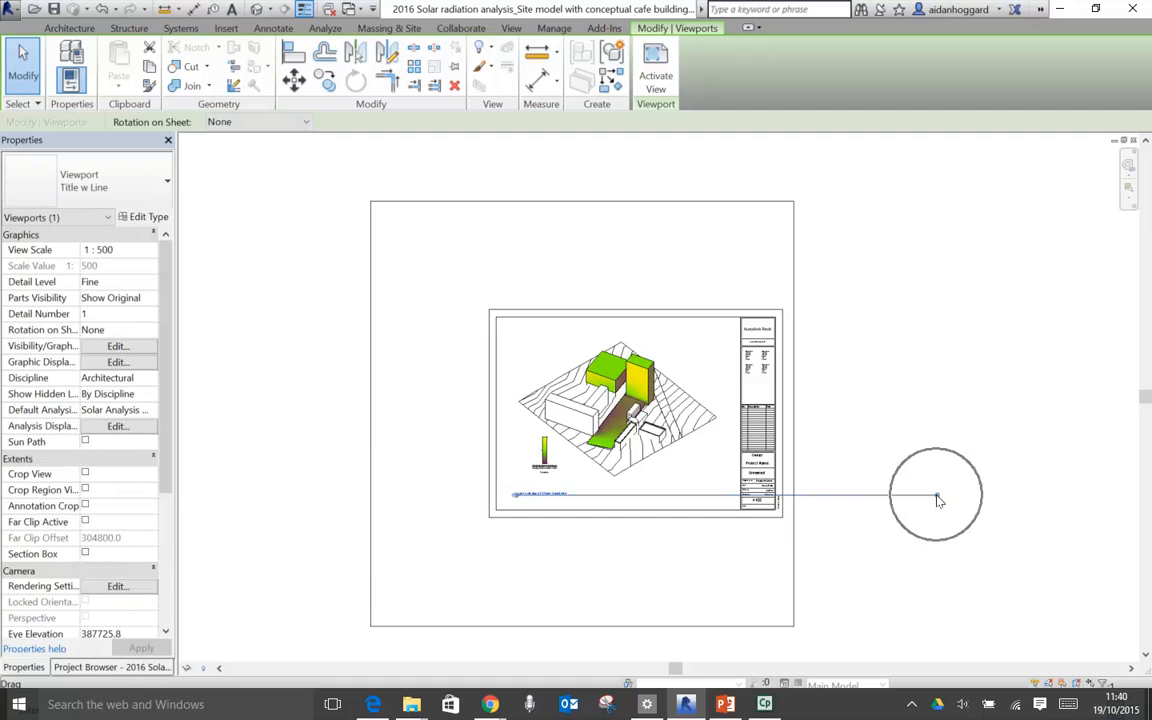
drag(938, 497, 576, 497)
click(314, 465)
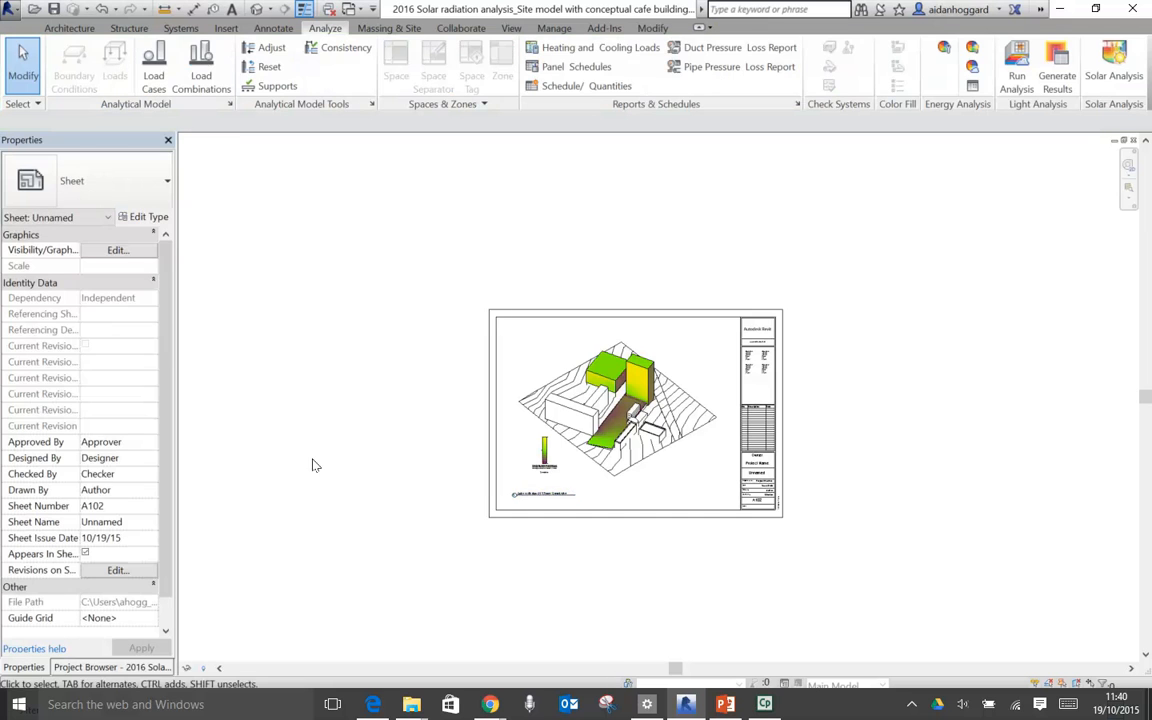
Step: Examine the view title and legend on sheet A102 up close, and check the overall sheet layout
scroll(591, 490, up, 1)
scroll(591, 490, up, 1)
scroll(593, 490, up, 1)
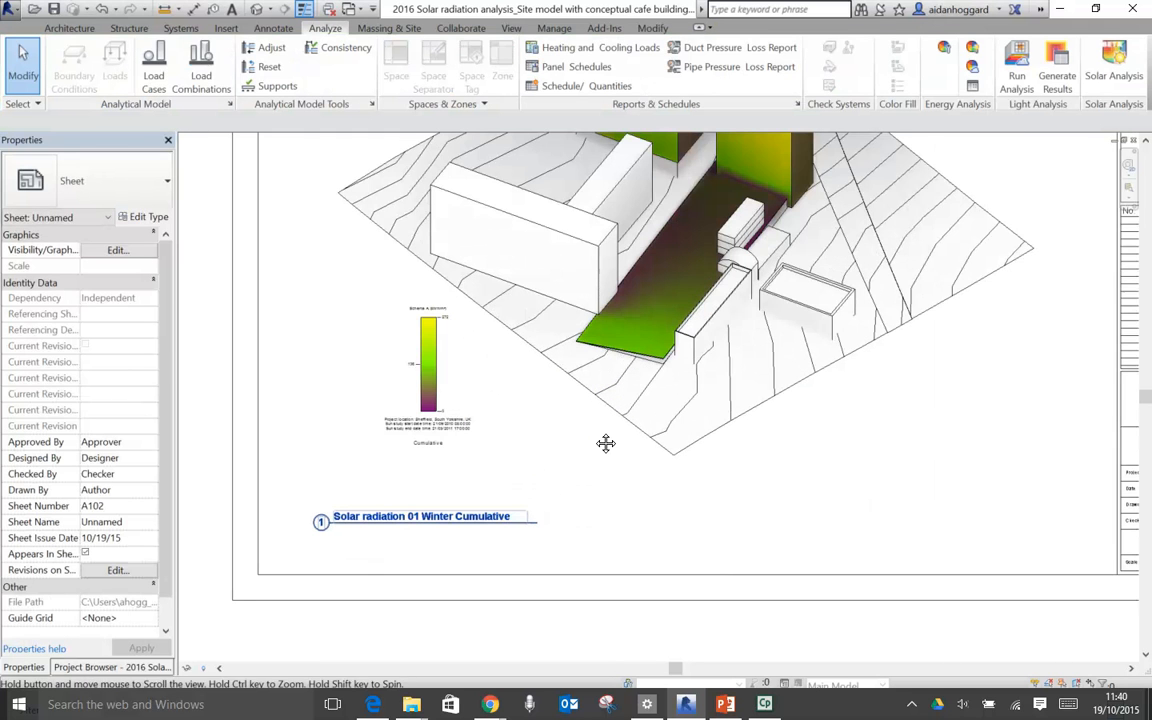
scroll(584, 496, up, 3)
scroll(569, 489, down, 1)
middle_drag(652, 444, 611, 501)
scroll(598, 492, down, 2)
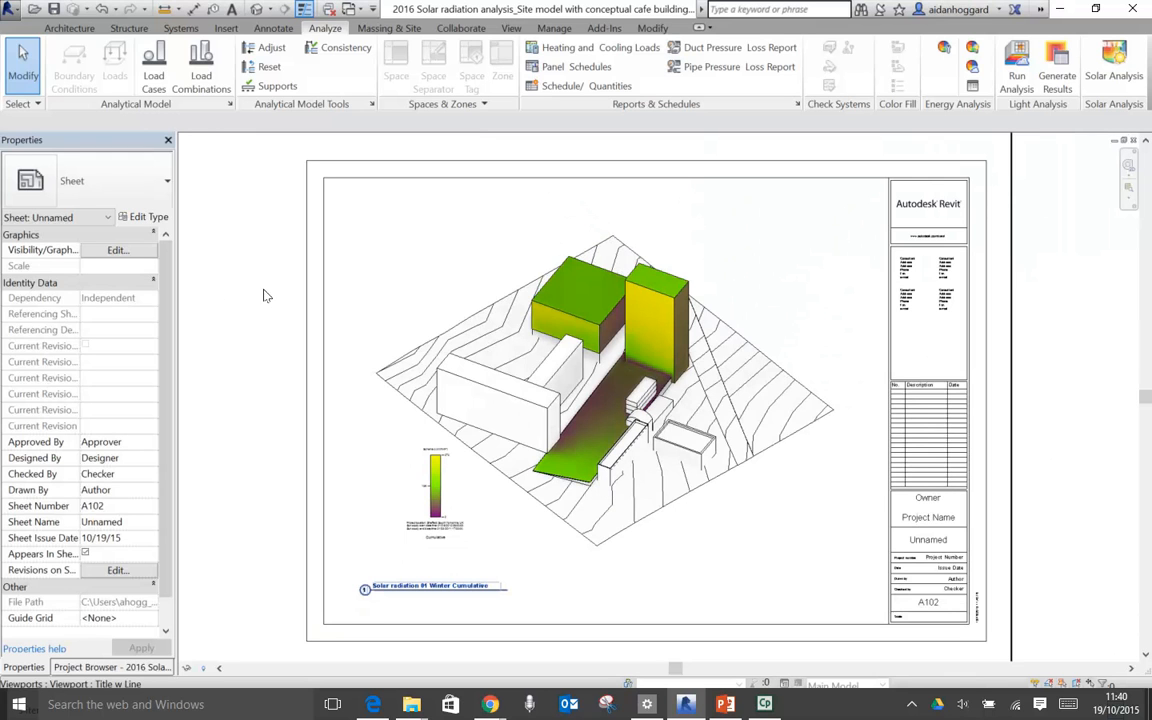
click(233, 287)
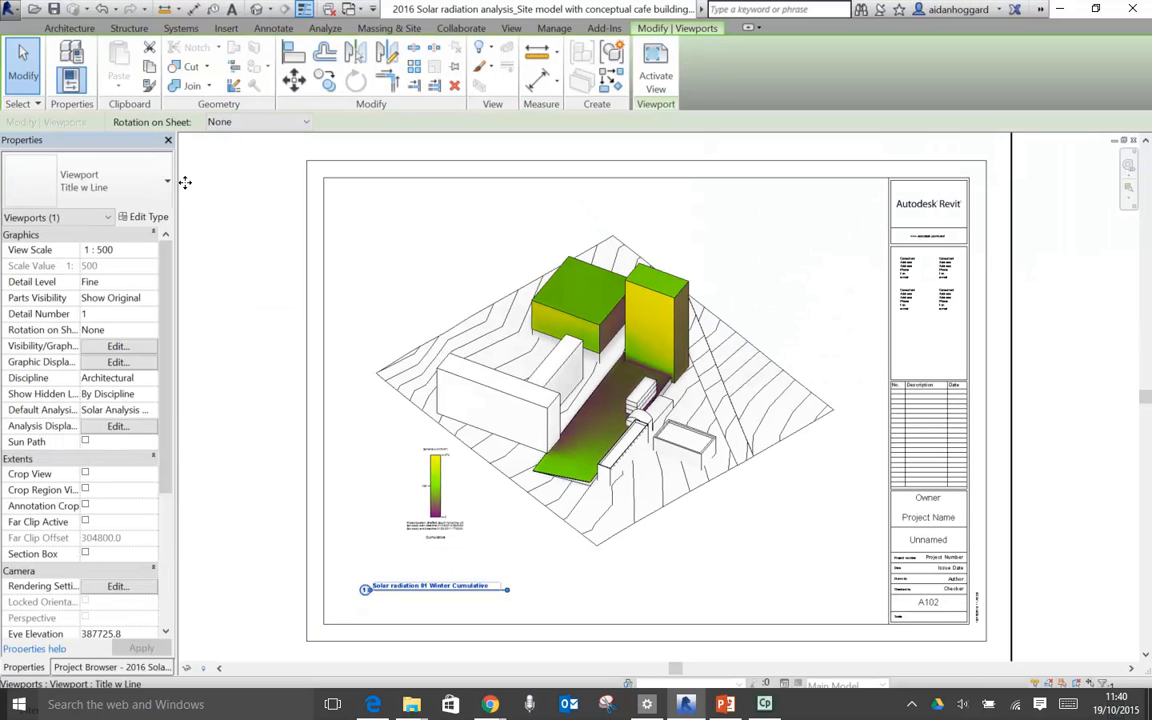
Step: Save the project and set Microsoft Print to PDF as the printer for sheet A102
click(55, 10)
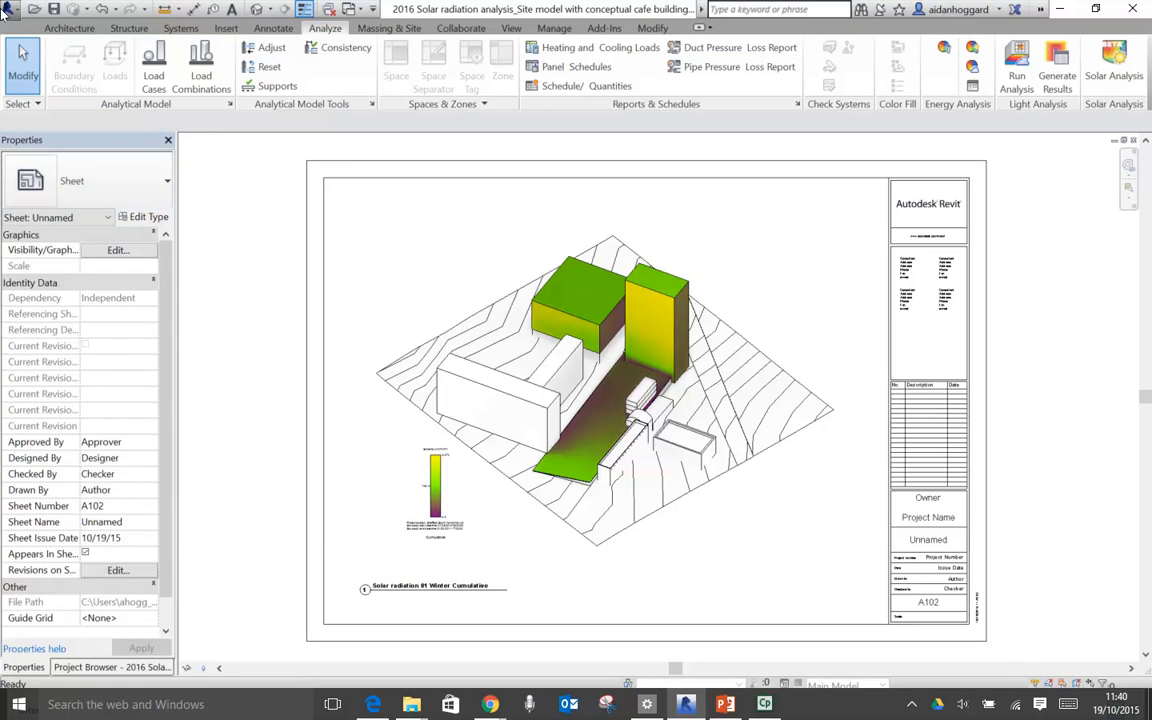
click(14, 10)
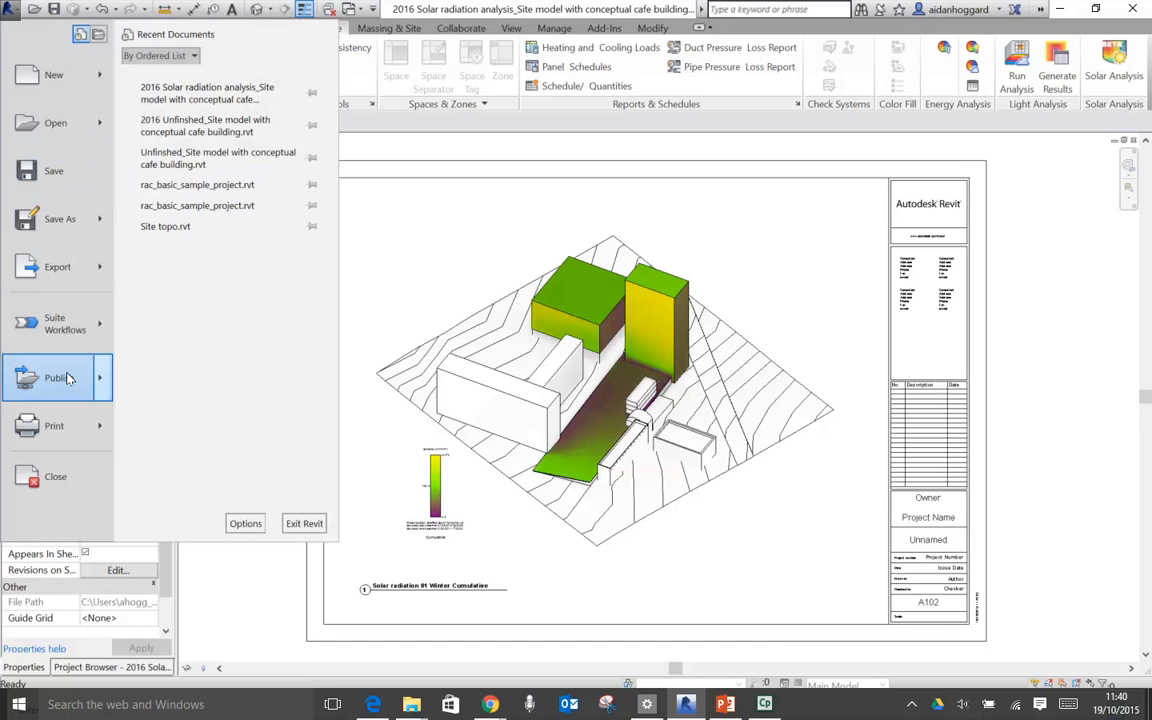
mouse_move(68, 380)
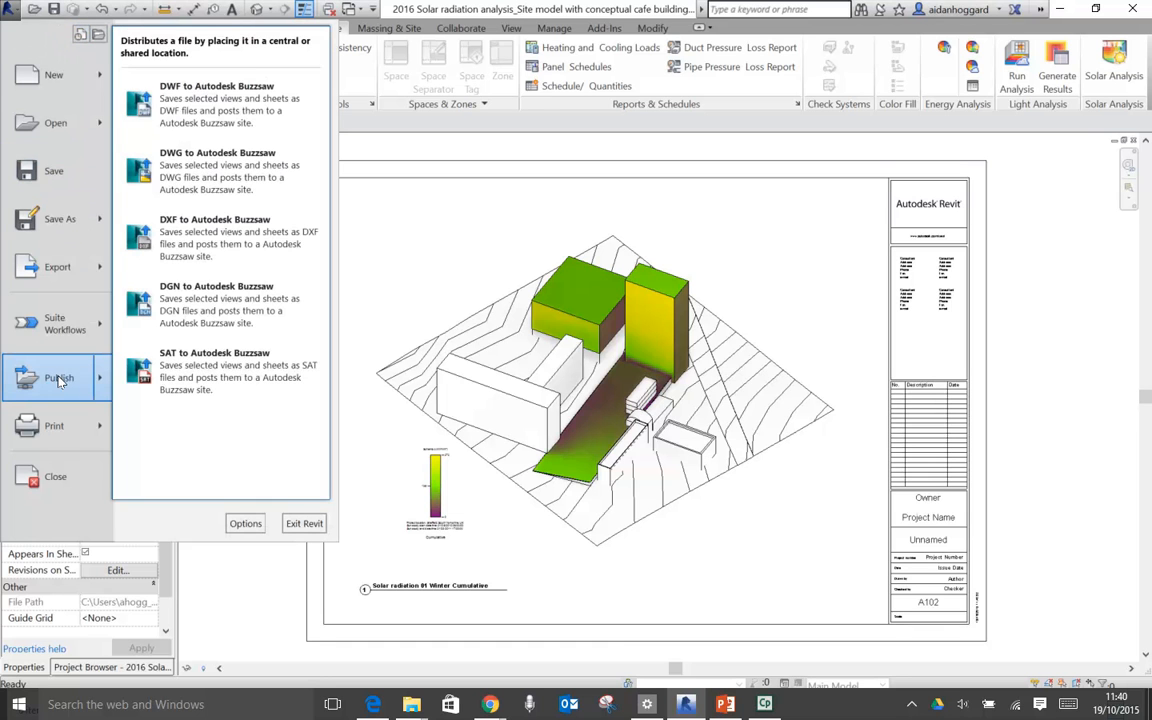
mouse_move(55, 425)
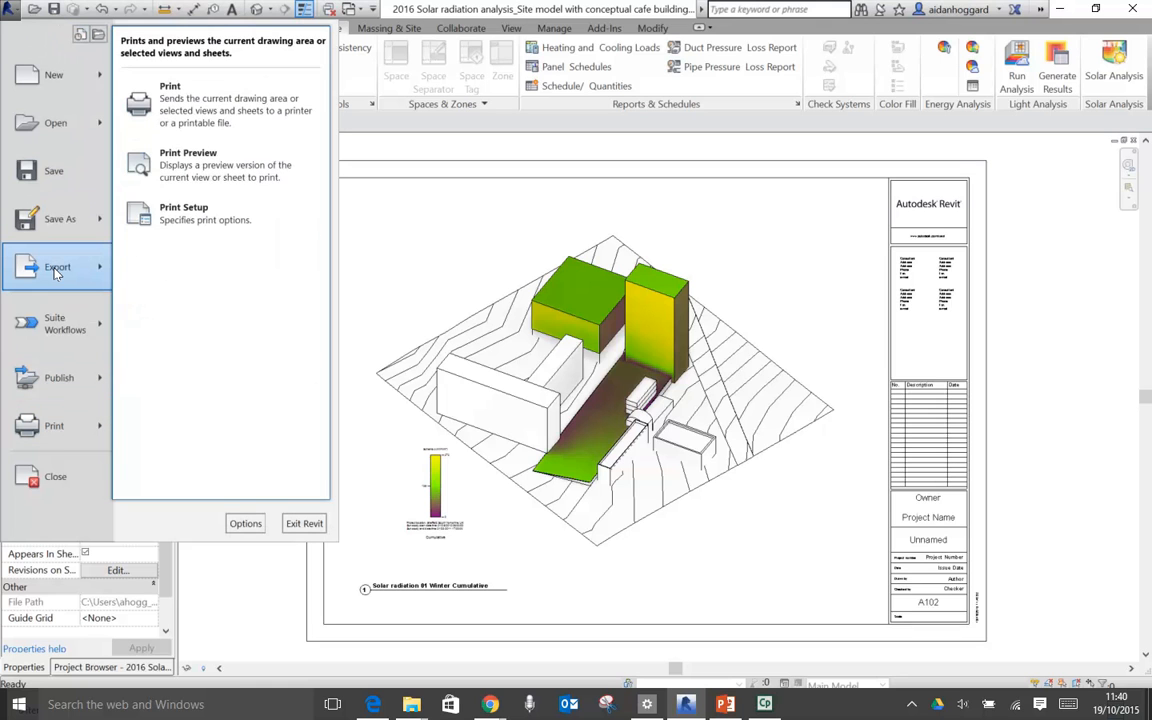
mouse_move(56, 274)
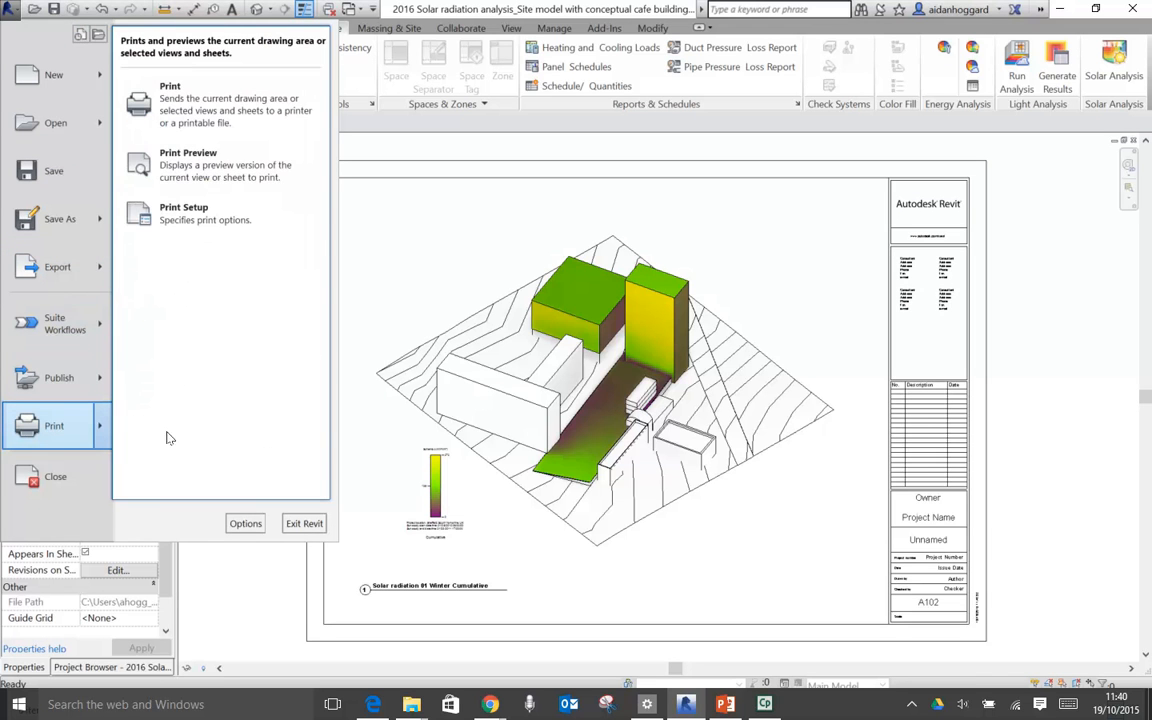
click(184, 110)
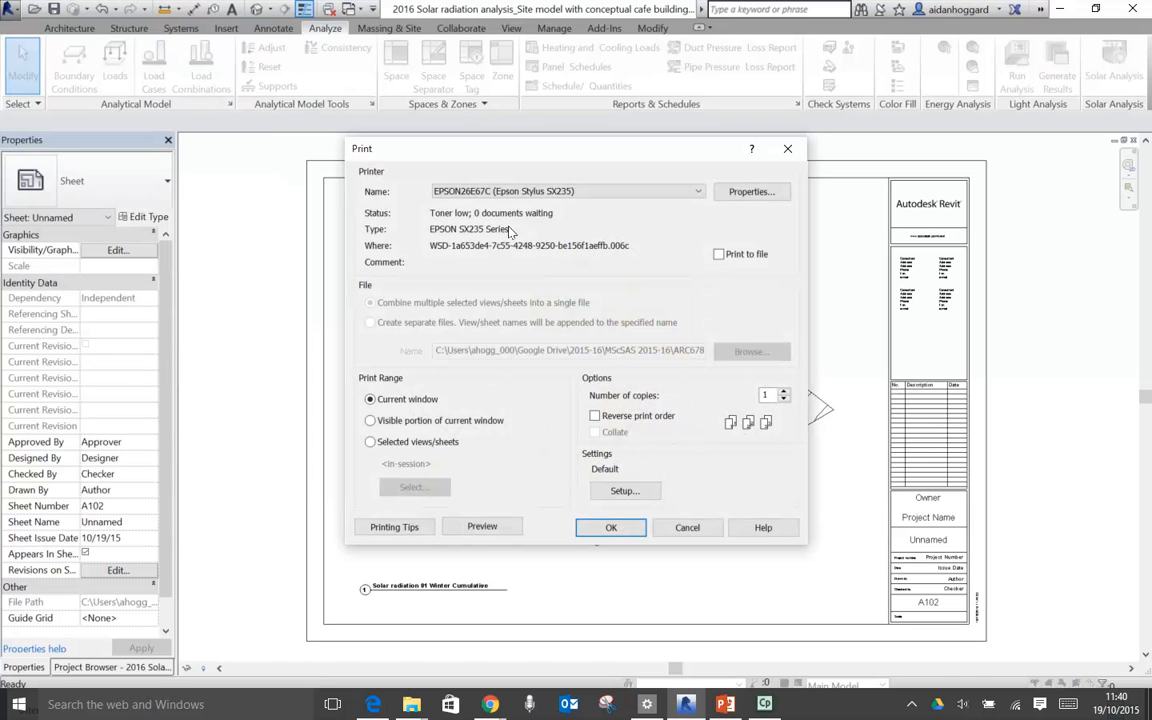
click(699, 193)
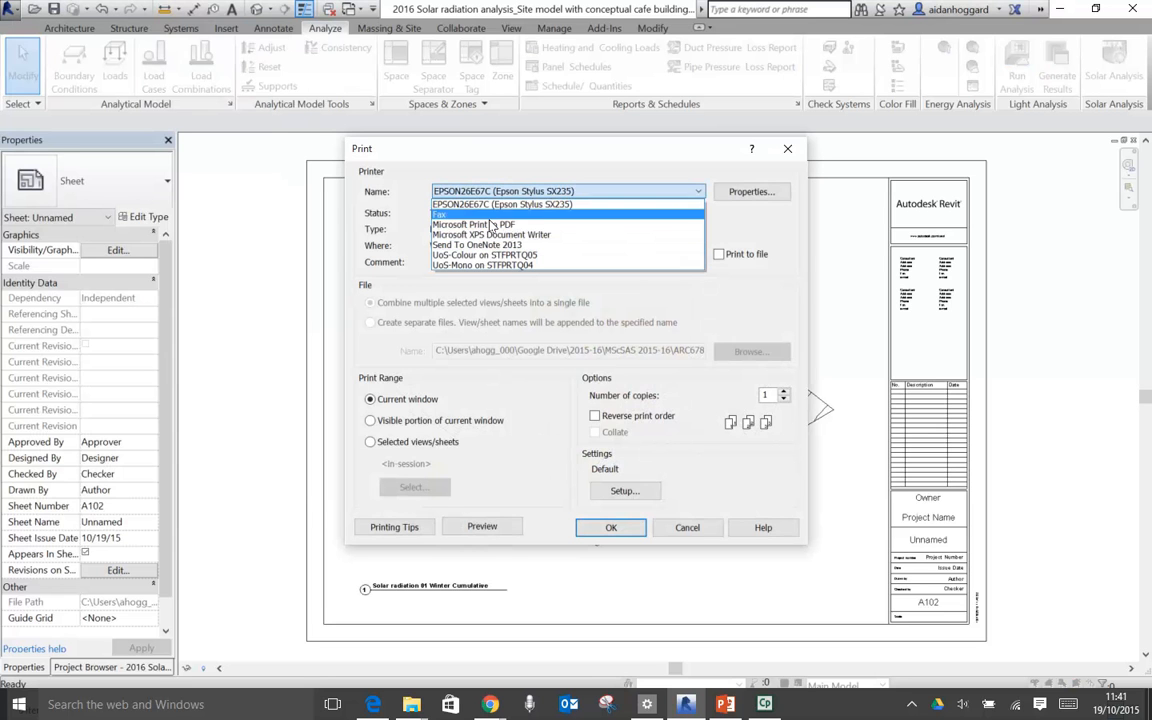
click(490, 225)
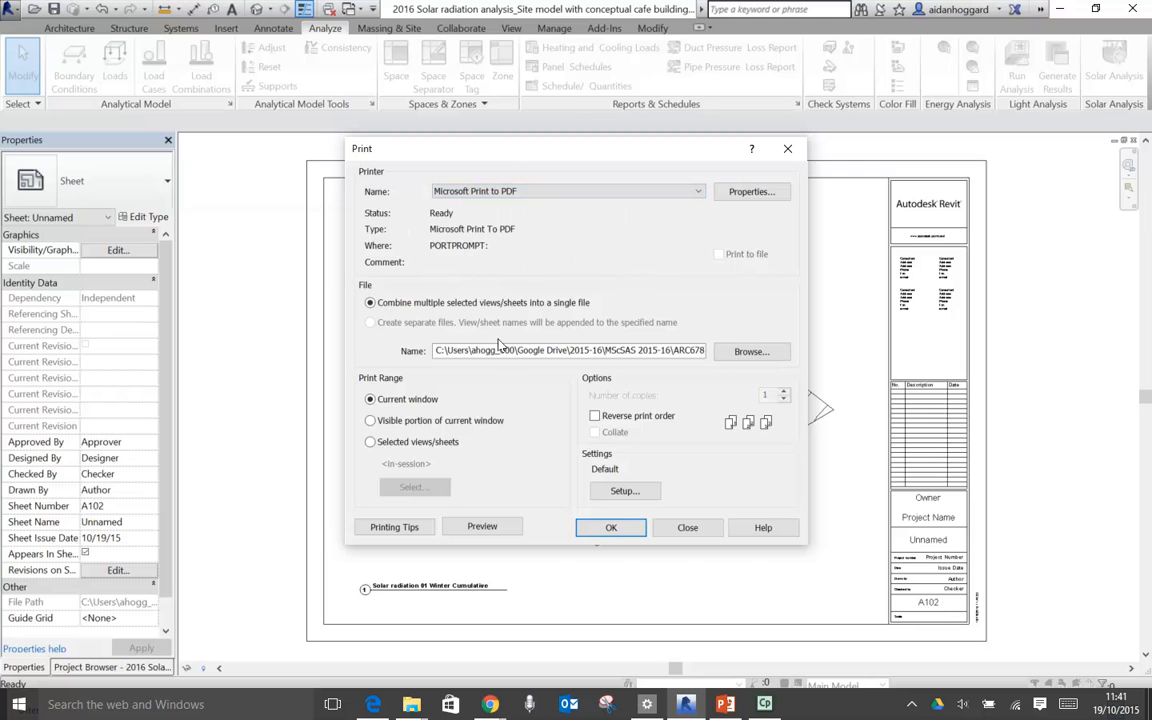
Step: Set the PDF output to the Solar radiation folder, with the file name "2016 Solar radiation analysis_Site model with conceptual cafe building"
click(747, 351)
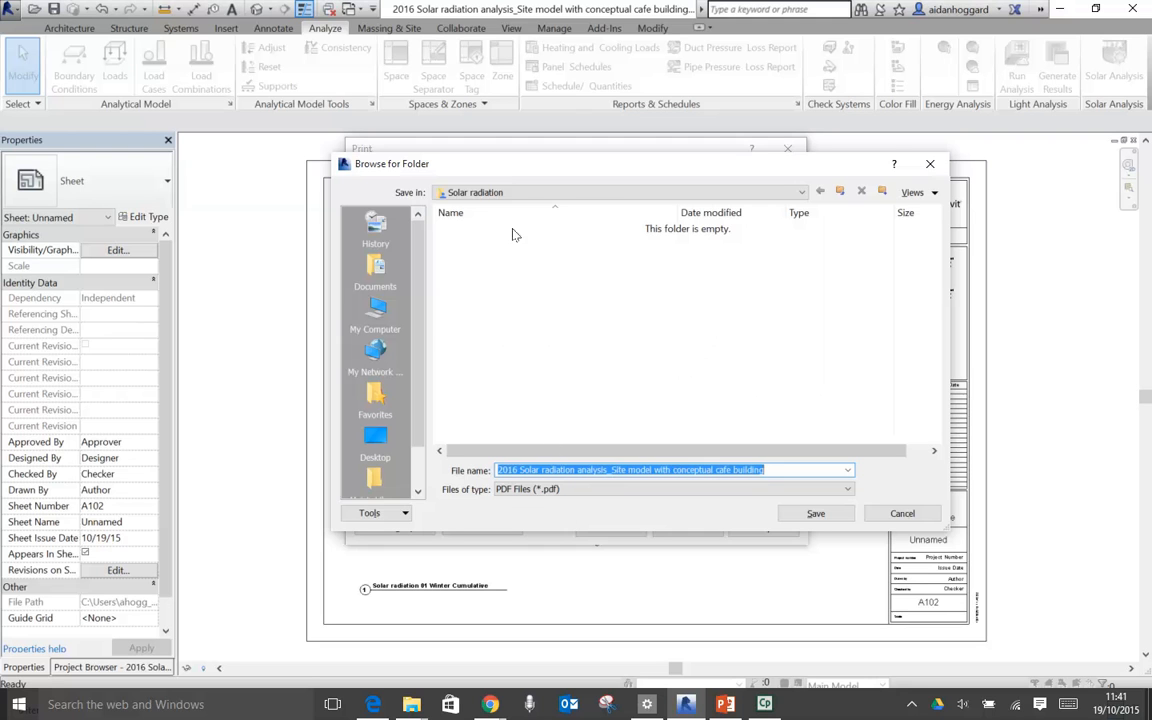
click(470, 192)
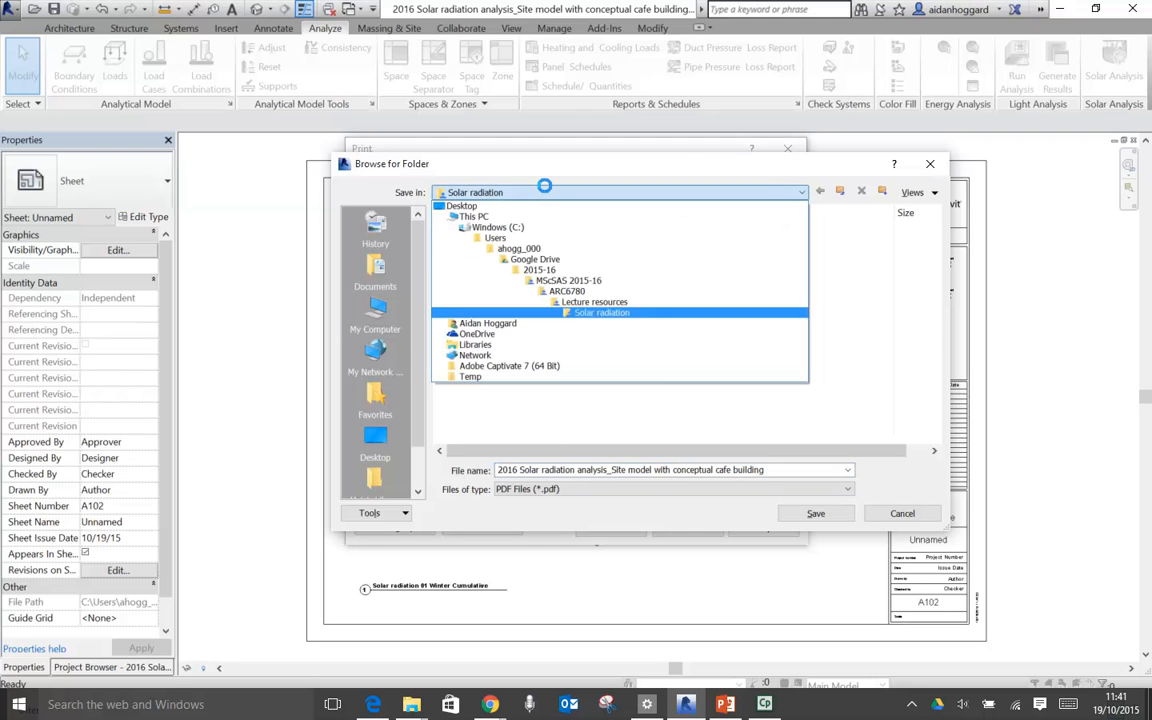
click(580, 311)
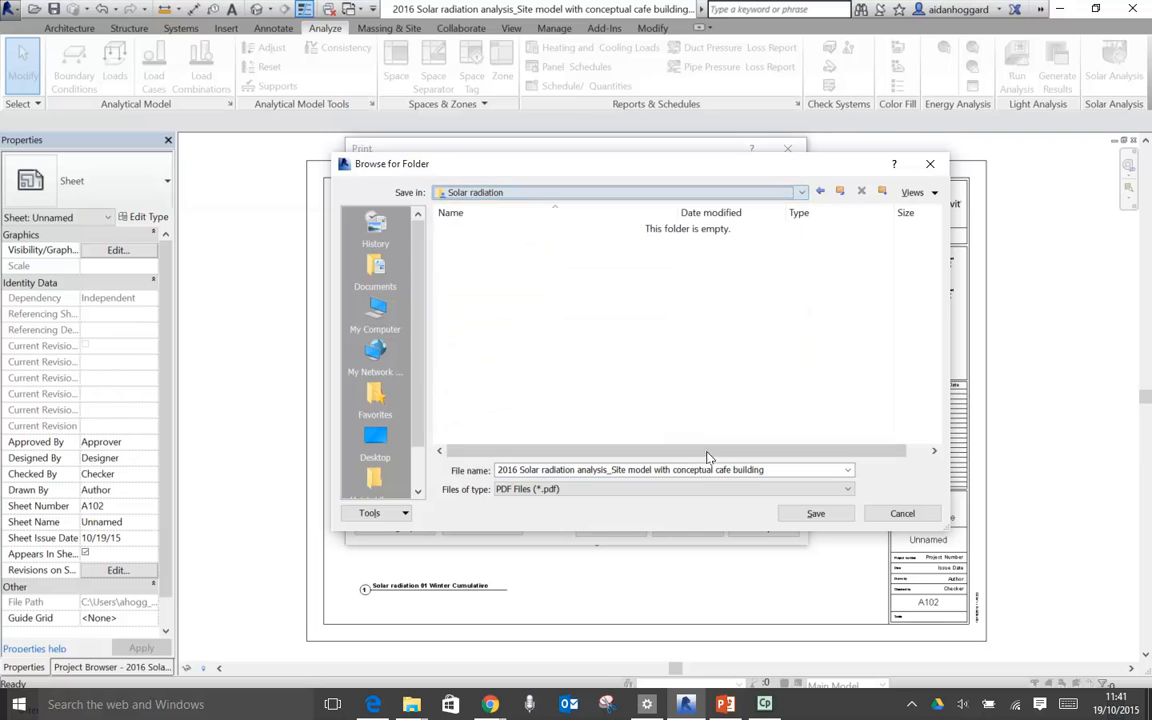
click(814, 514)
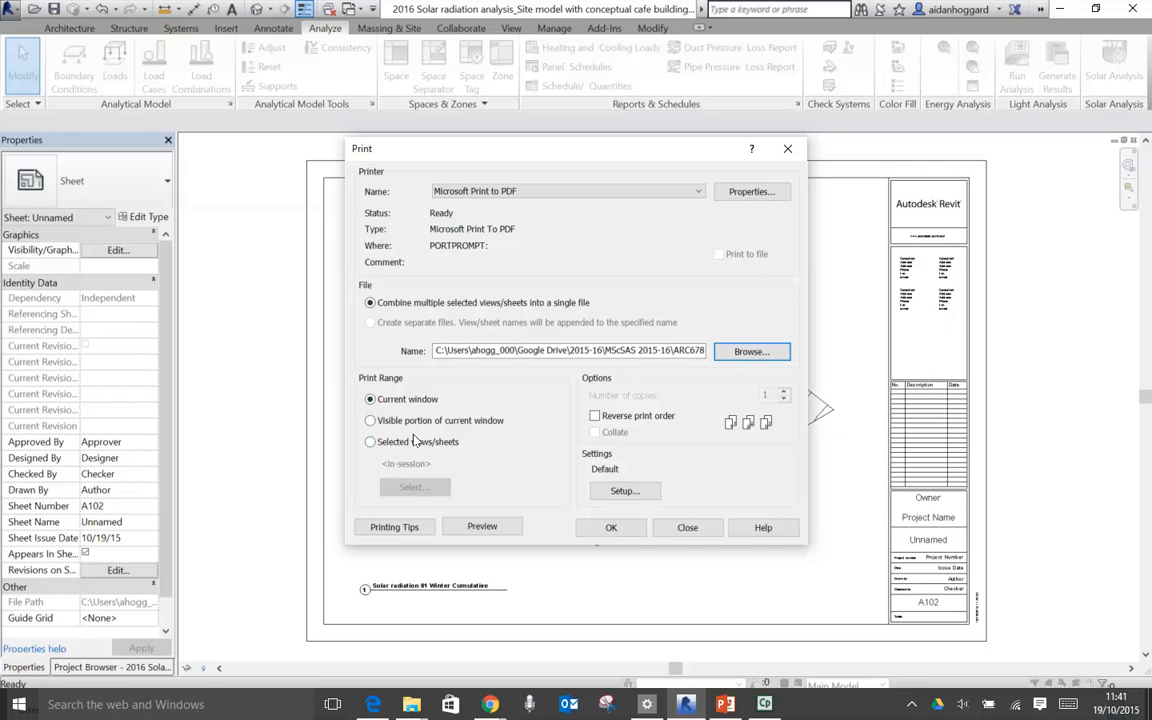
Step: Print sheet A102 with raster printing and save the PDF as "Solar radiation 01" in the Solar radiation folder, checking the folder path
click(610, 526)
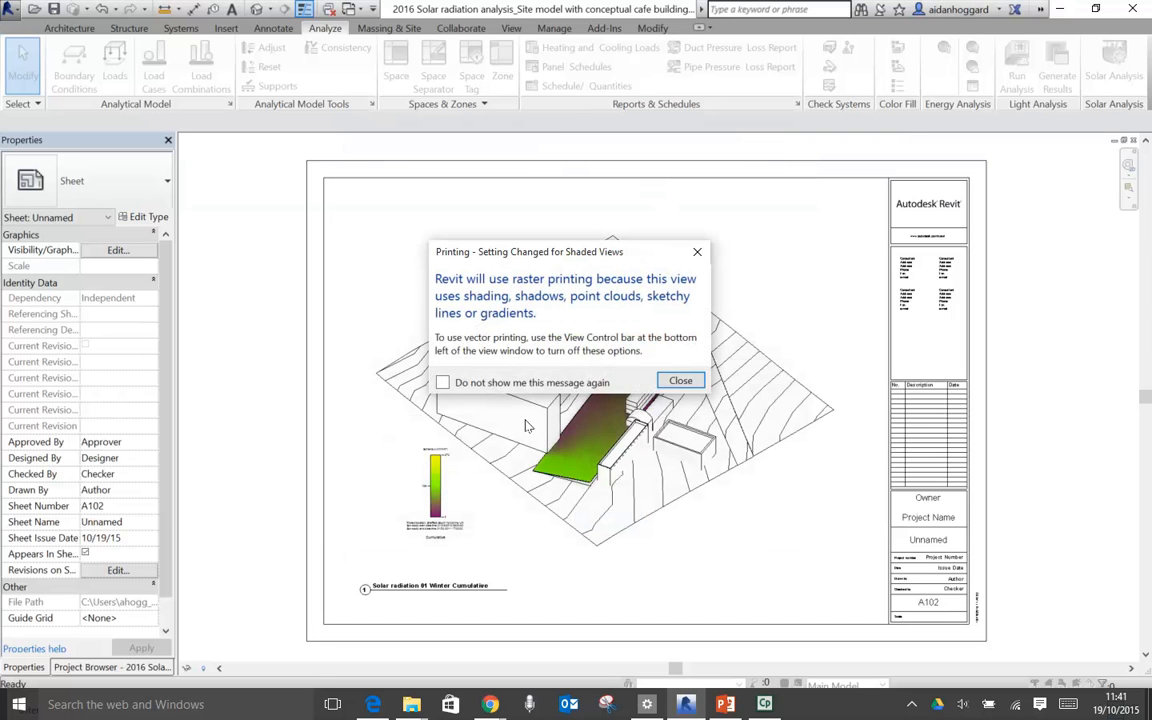
click(679, 381)
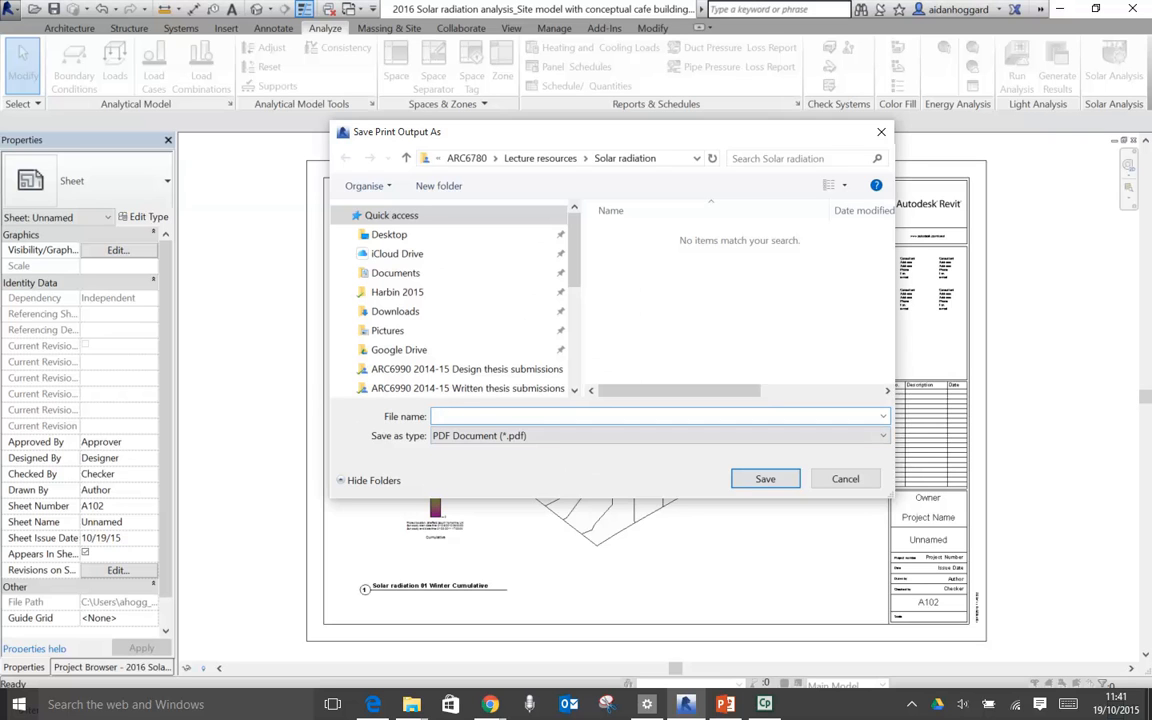
text(Solar rad)
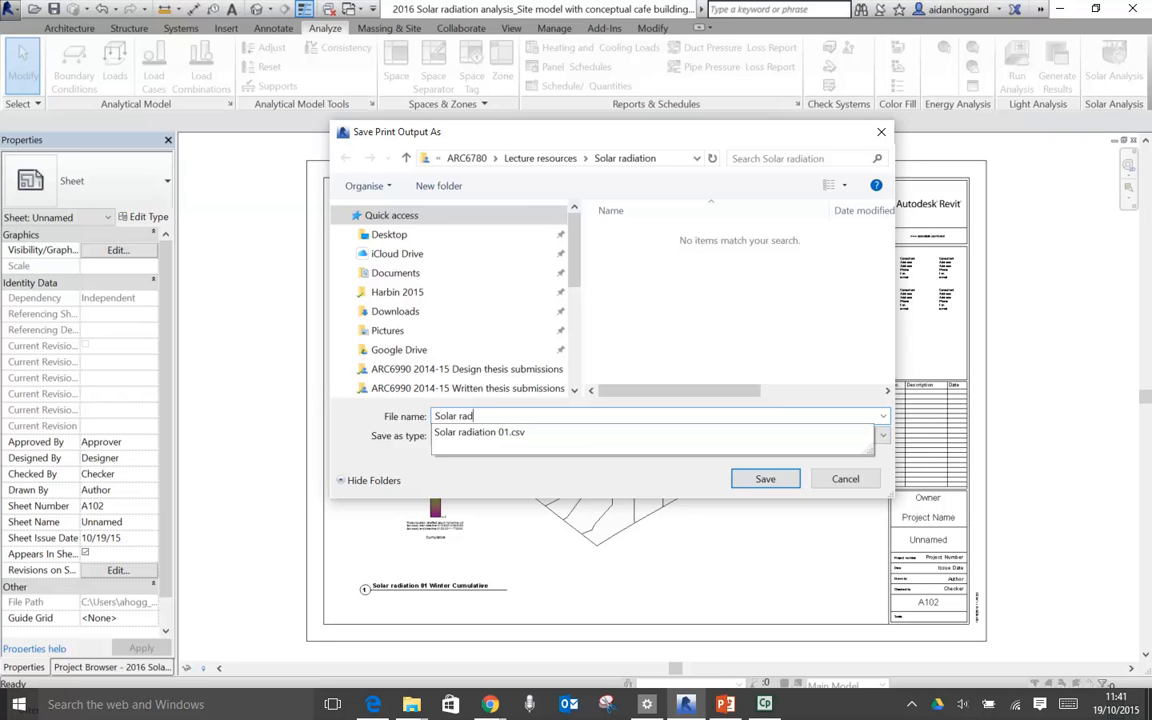
text(iation 01)
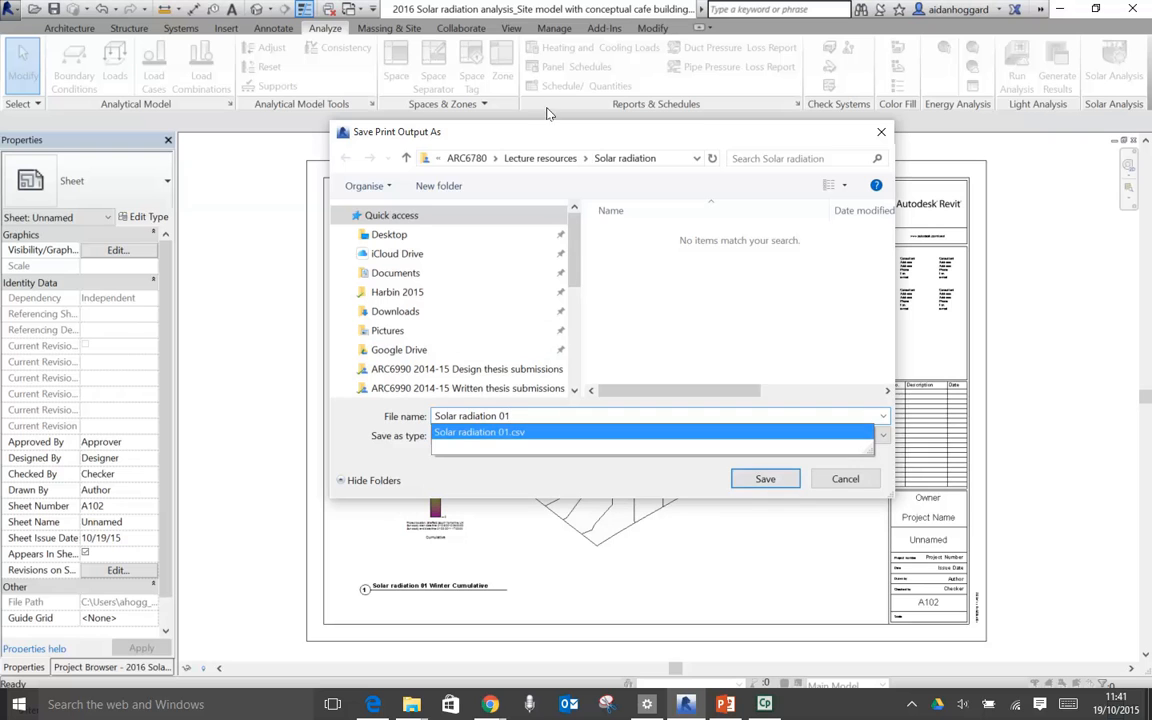
click(697, 158)
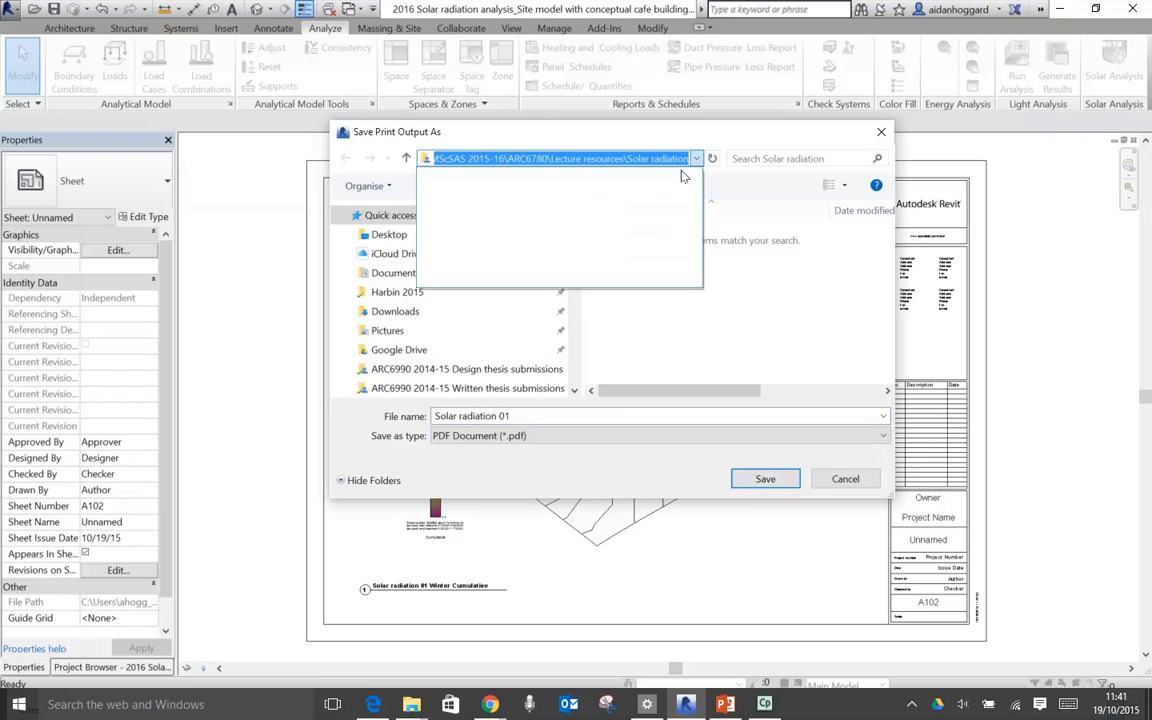
click(461, 158)
click(461, 158)
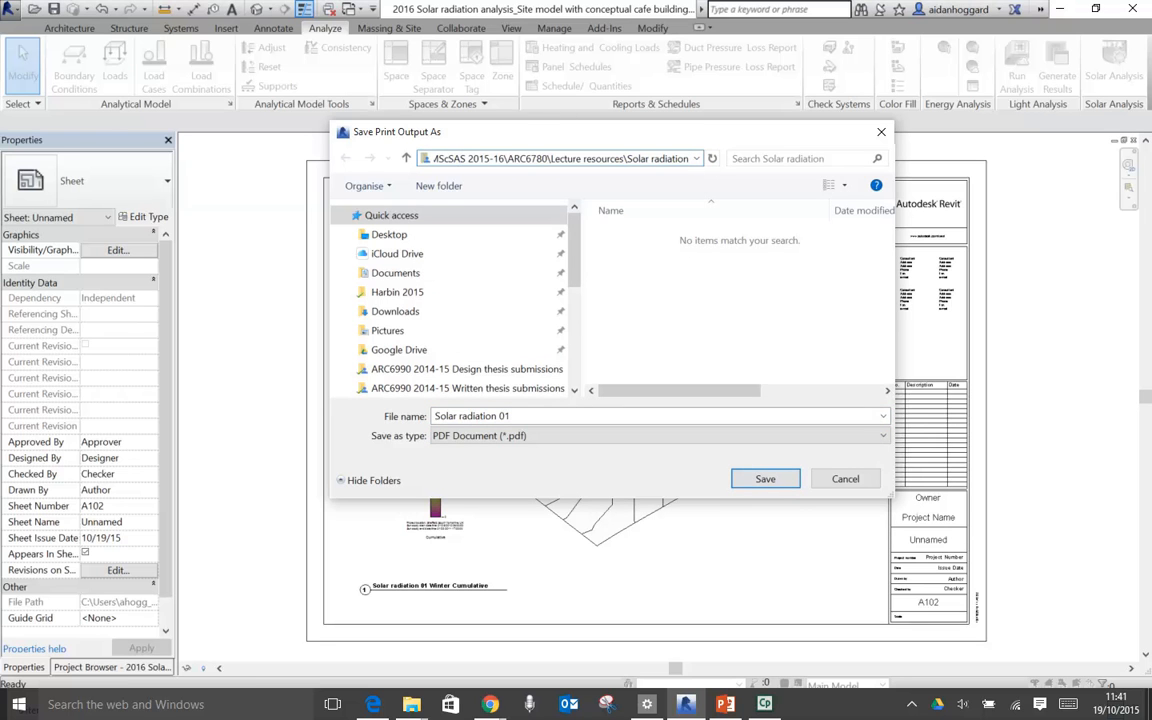
drag(443, 158, 420, 158)
click(443, 158)
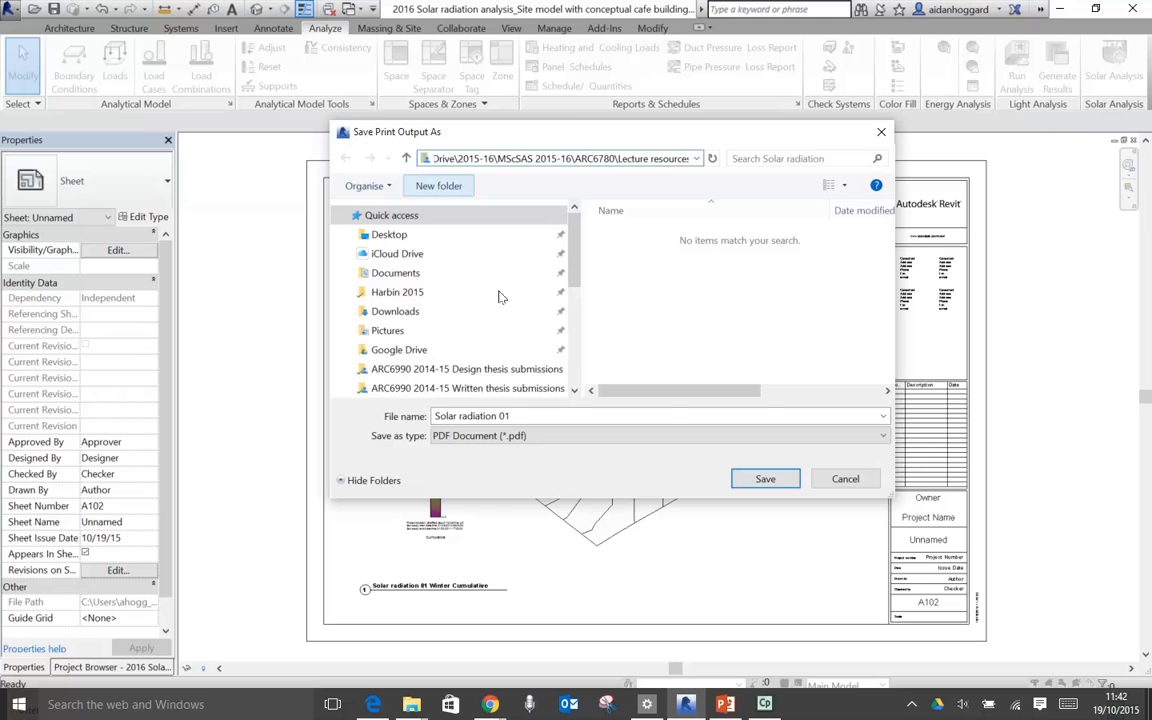
click(764, 479)
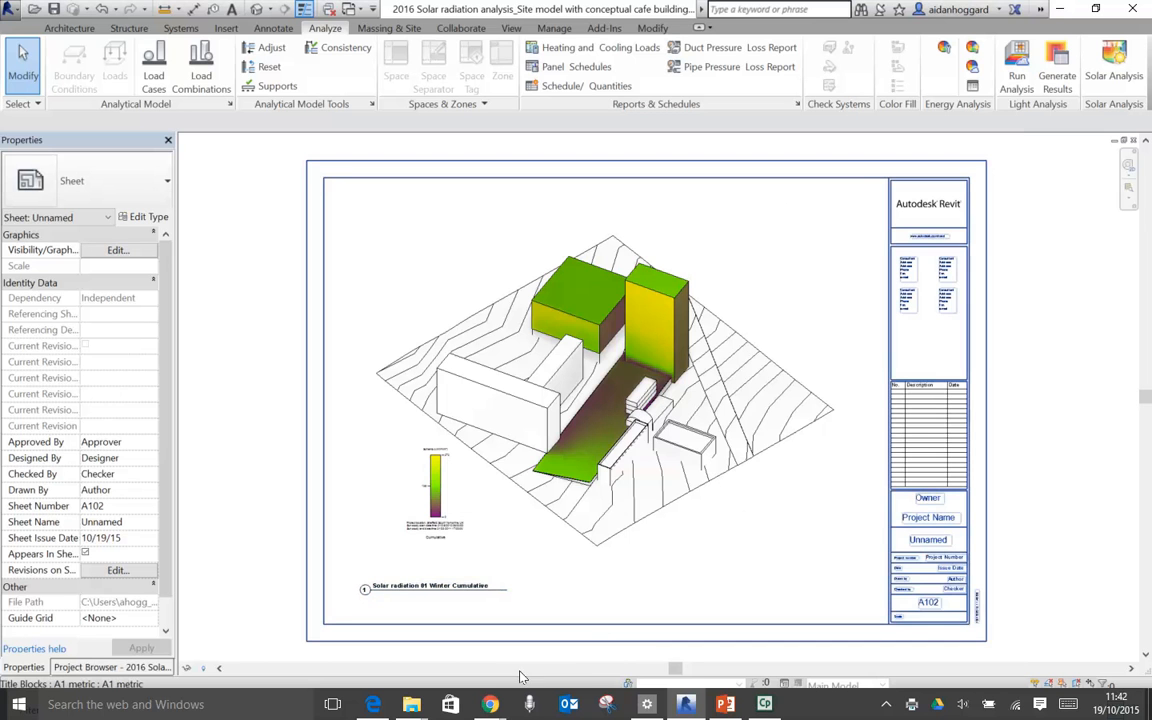
Step: Switch to File Explorer, open the "Solar radiation 01" PDF from the Solar radiation folder, and show it in single-page view
mouse_move(411, 704)
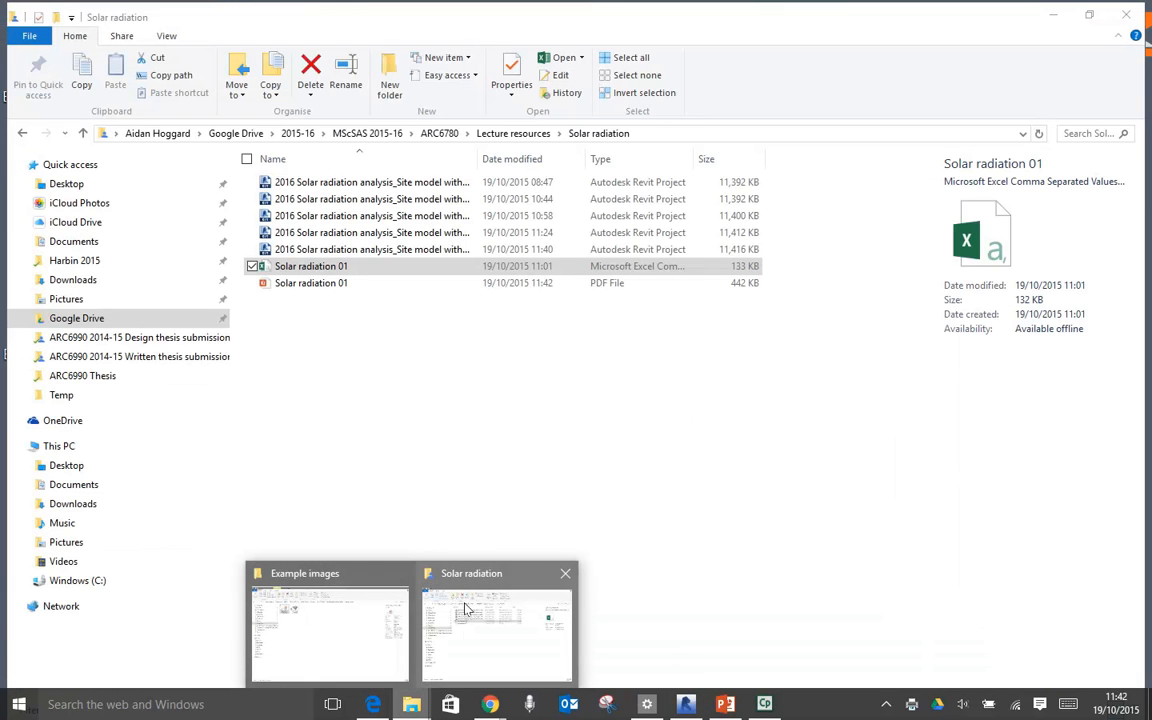
click(474, 648)
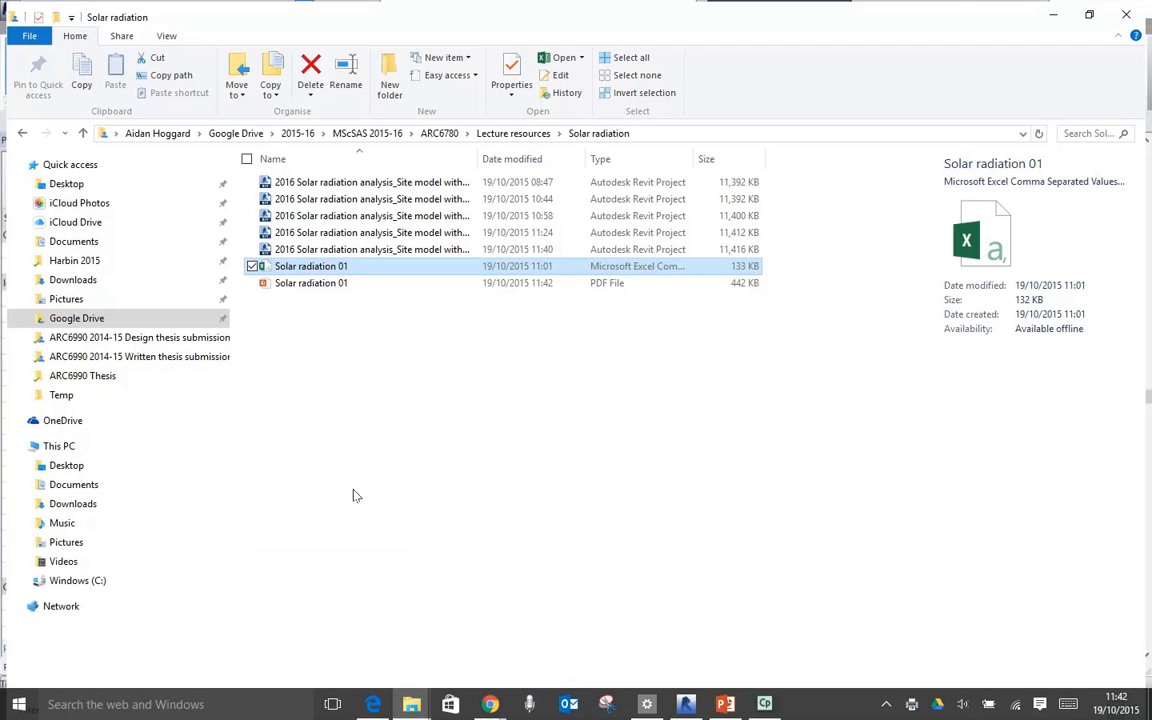
double_click(303, 283)
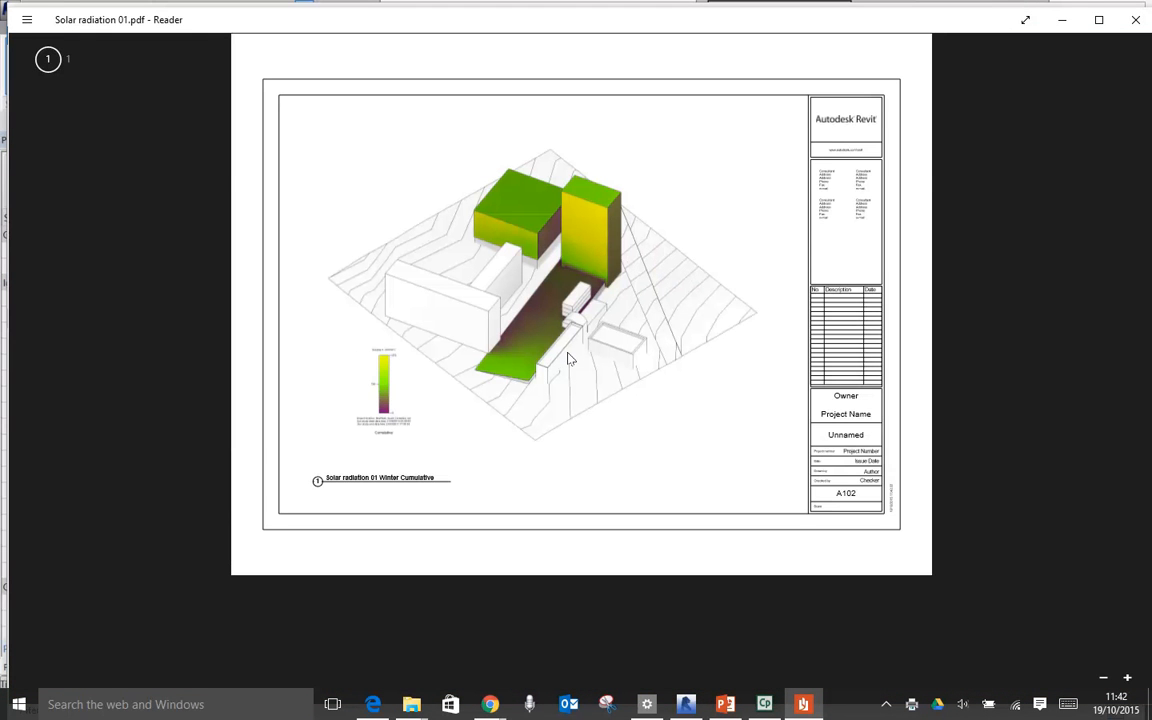
right_click(597, 376)
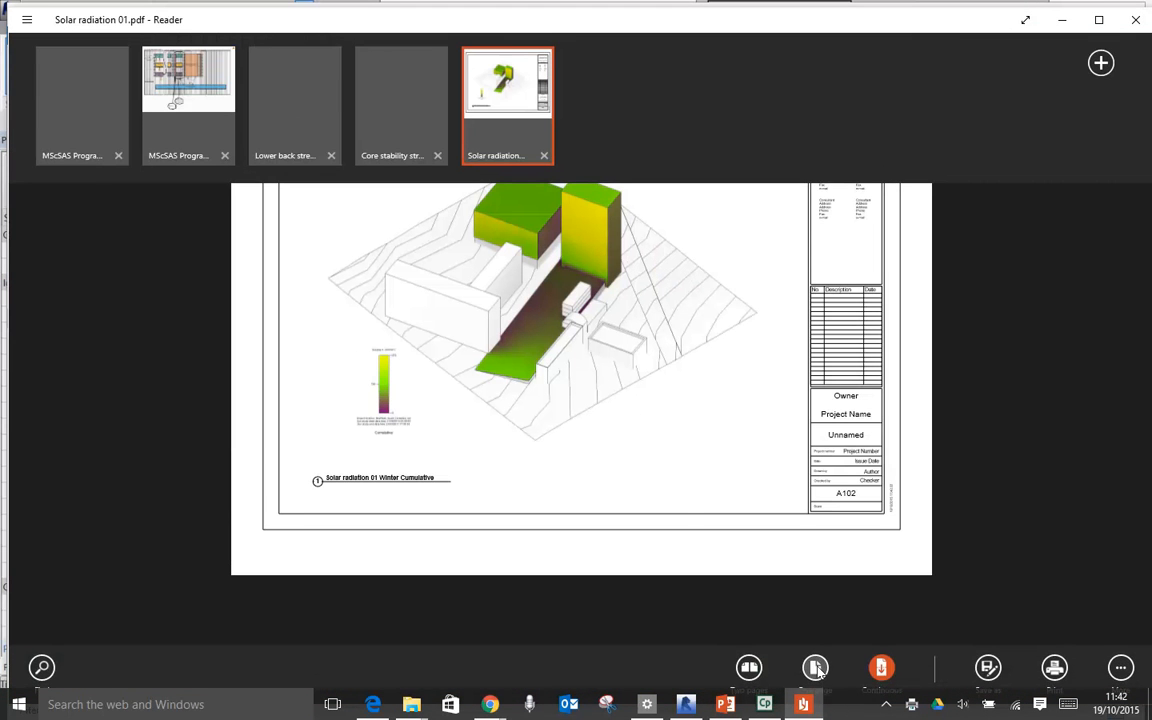
click(816, 667)
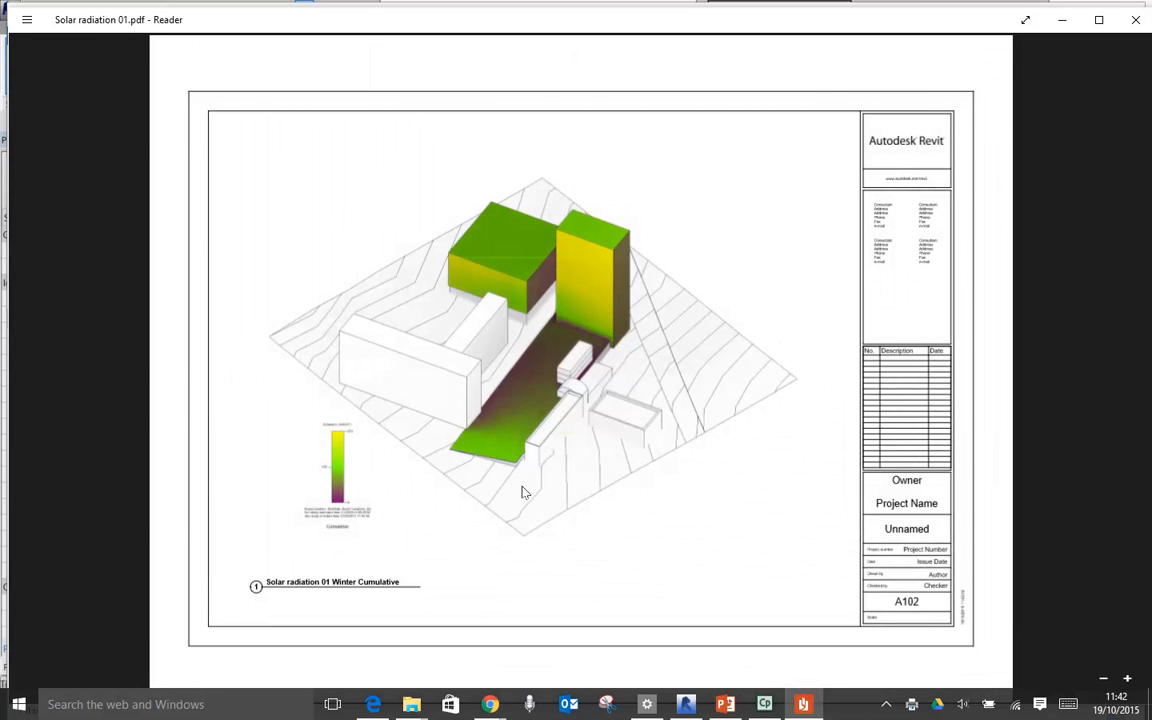
Step: Examine the coloured building surfaces, ground area and legend in the PDF up close, check the whole sheet, and return to Revit
ctrl+scroll(521, 492, up, 5)
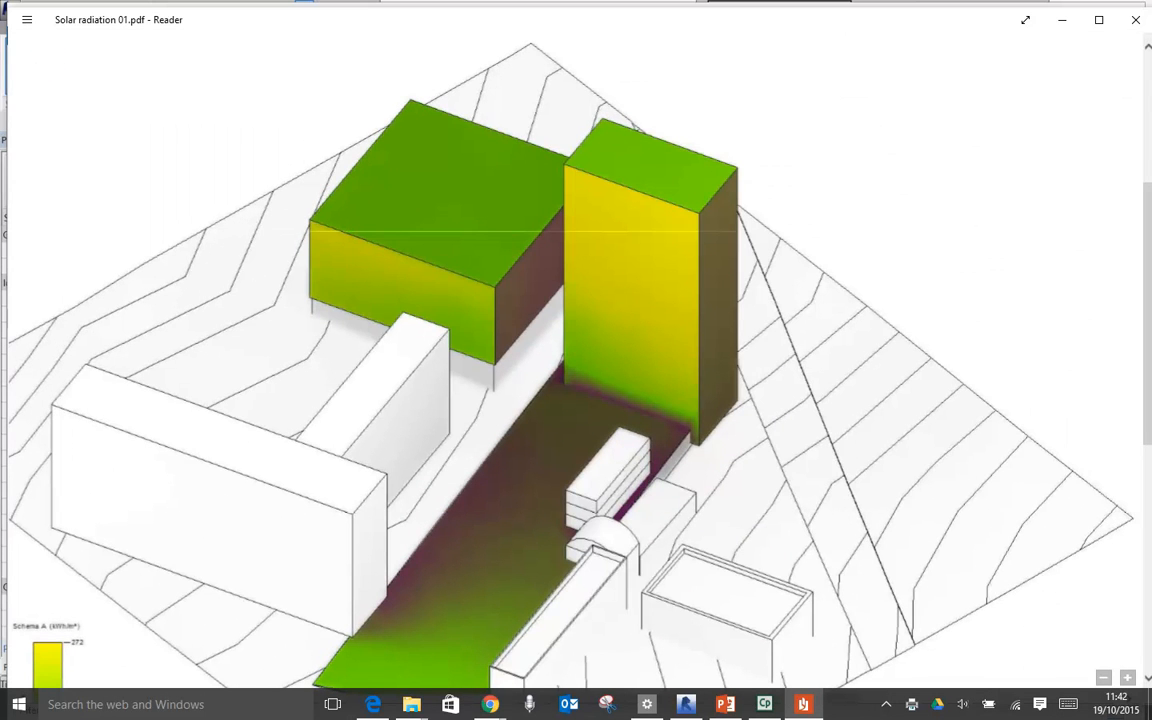
ctrl+scroll(517, 463, up, 2)
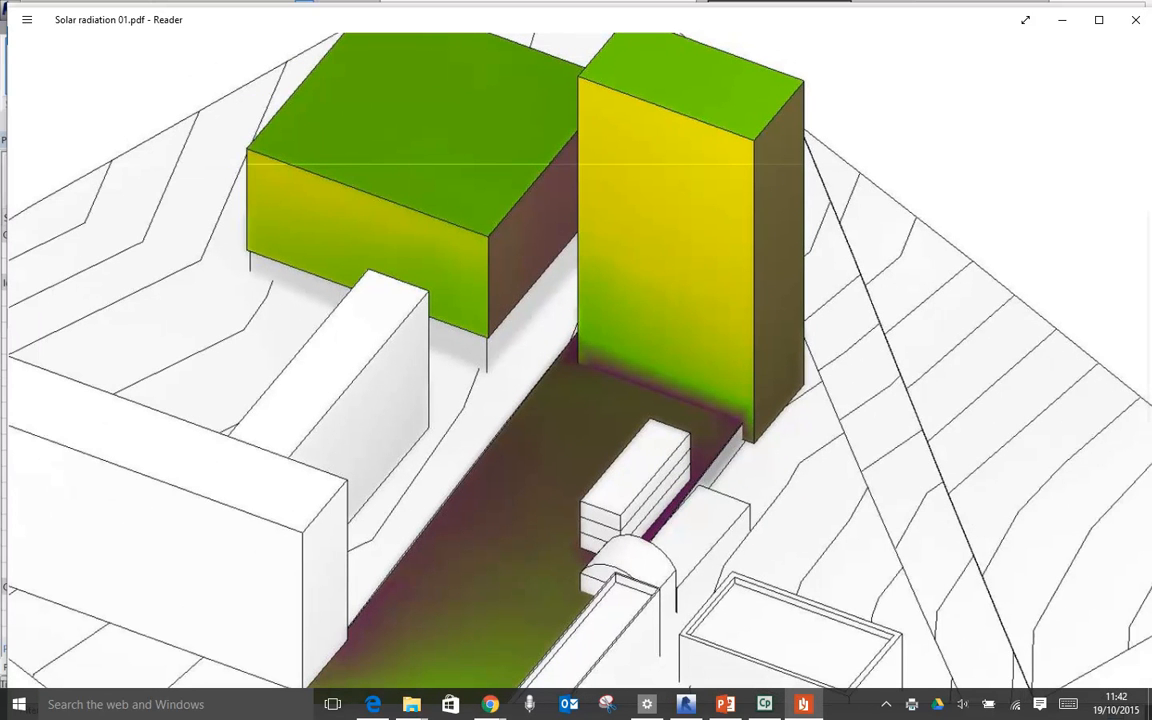
ctrl+scroll(777, 295, down, 3)
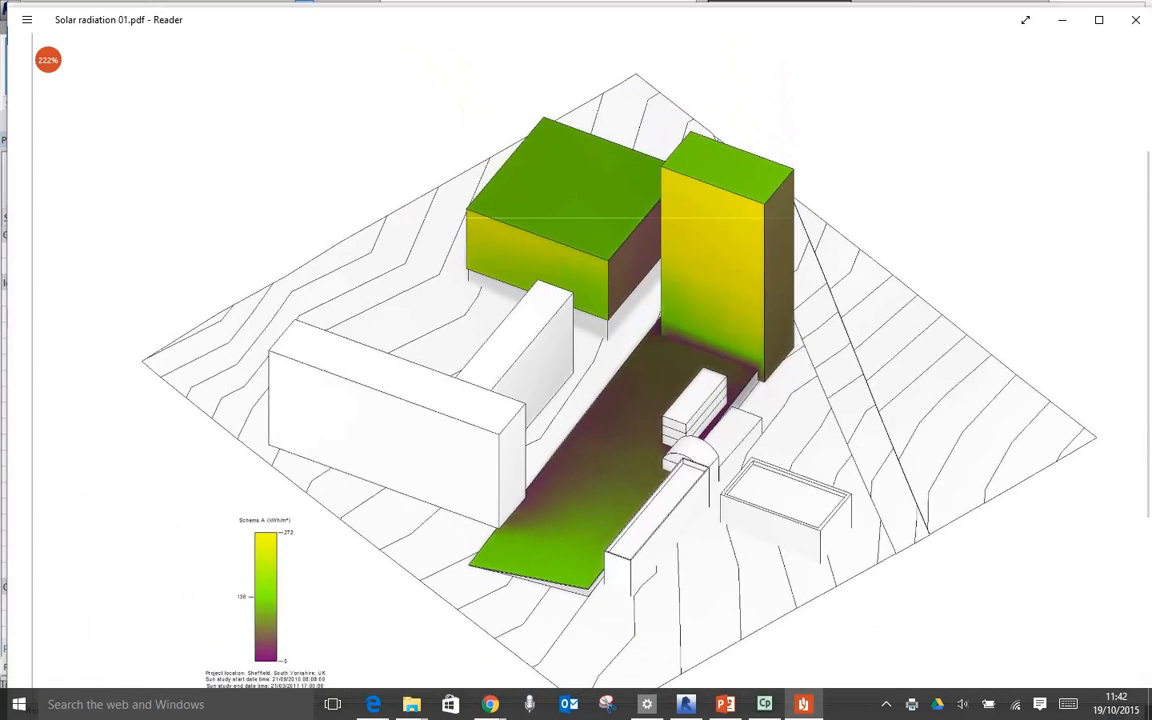
ctrl+scroll(738, 227, down, 1)
ctrl+scroll(611, 489, up, 2)
drag(611, 489, 673, 435)
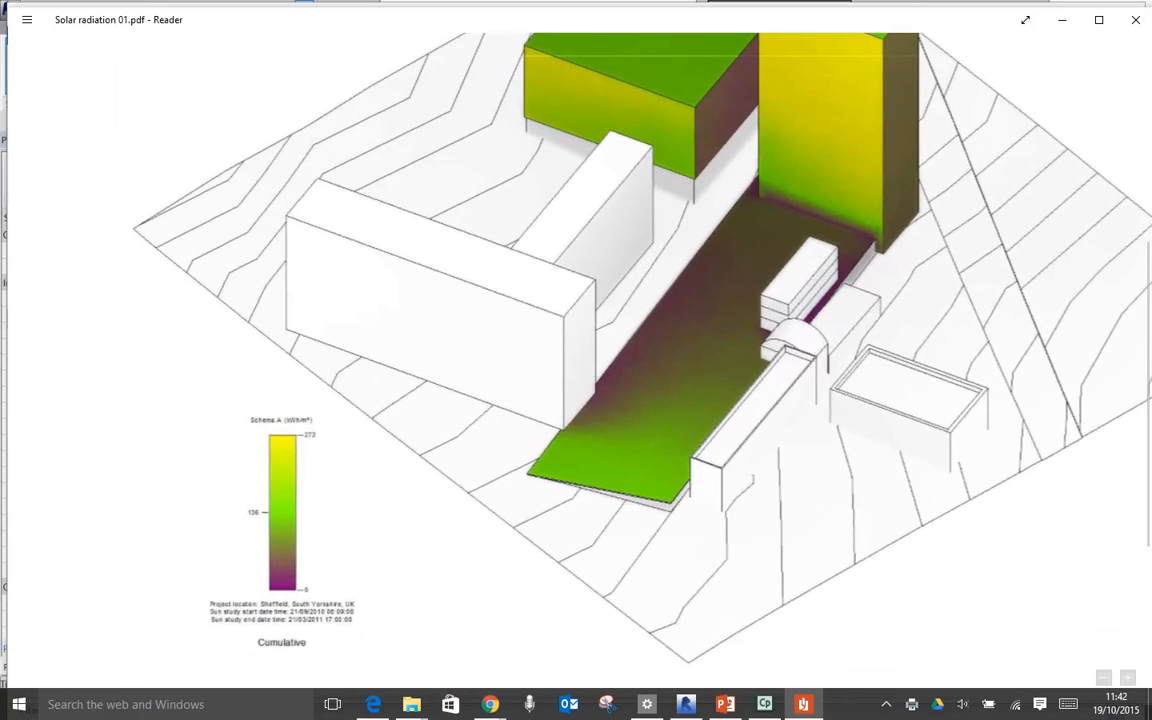
ctrl+scroll(295, 675, up, 2)
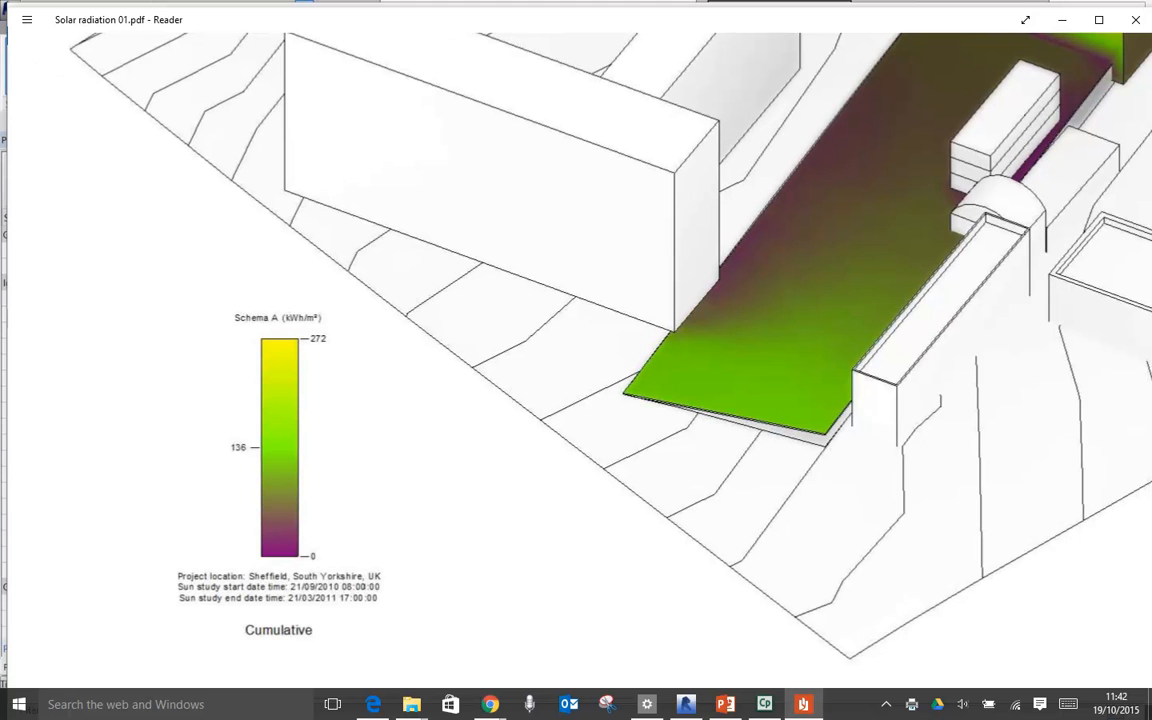
drag(533, 246, 372, 385)
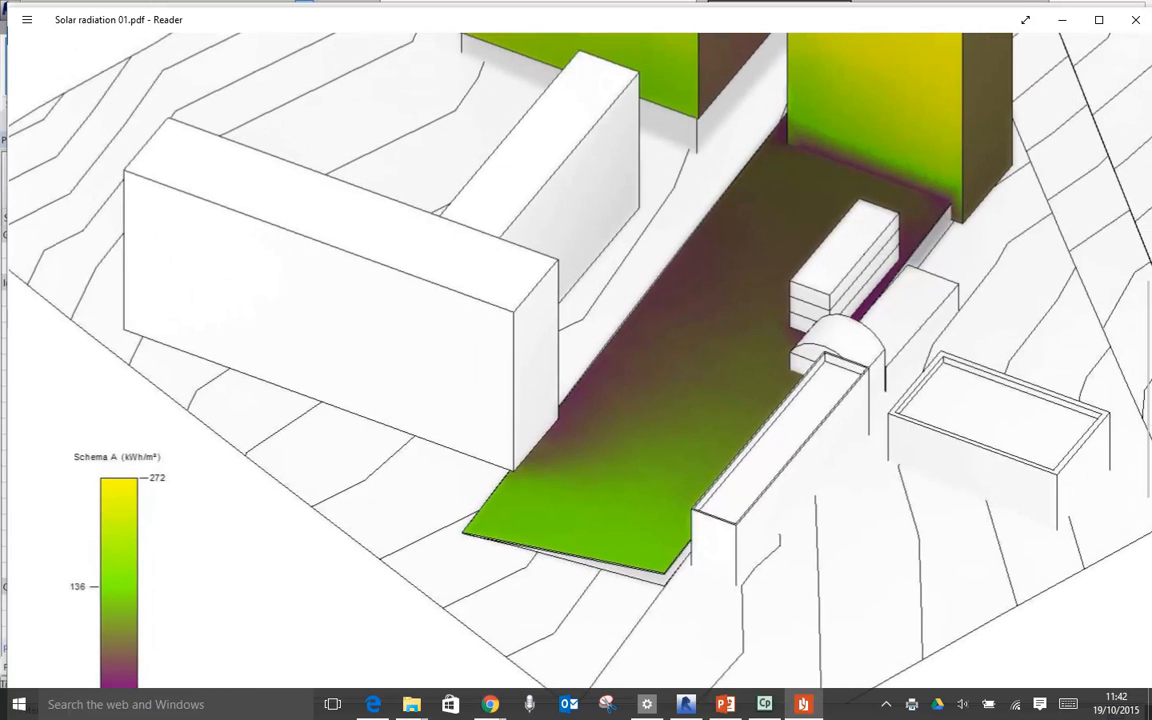
ctrl+scroll(372, 385, down, 5)
ctrl+scroll(372, 385, down, 2)
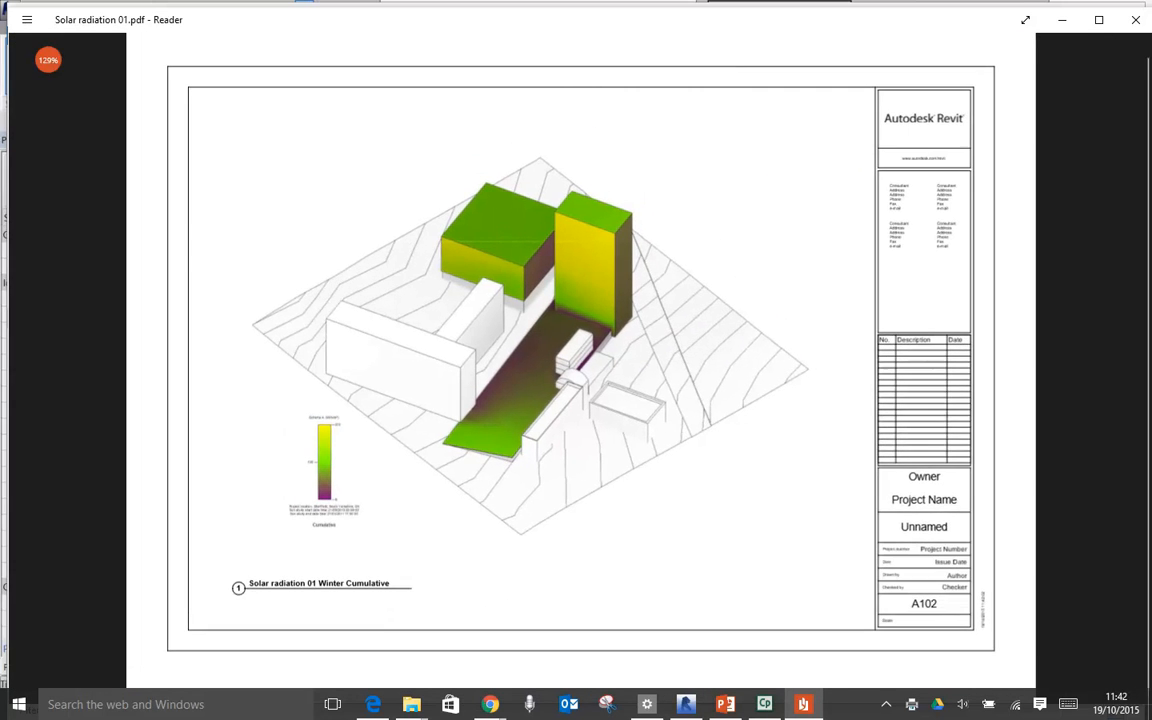
click(686, 704)
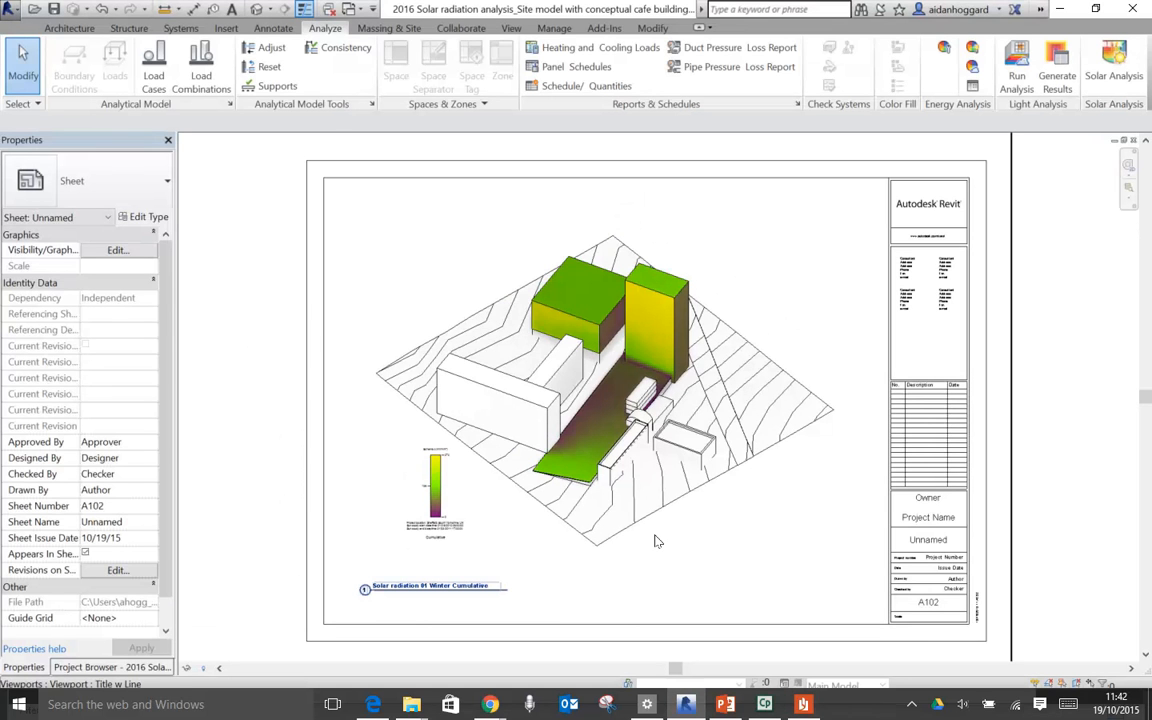